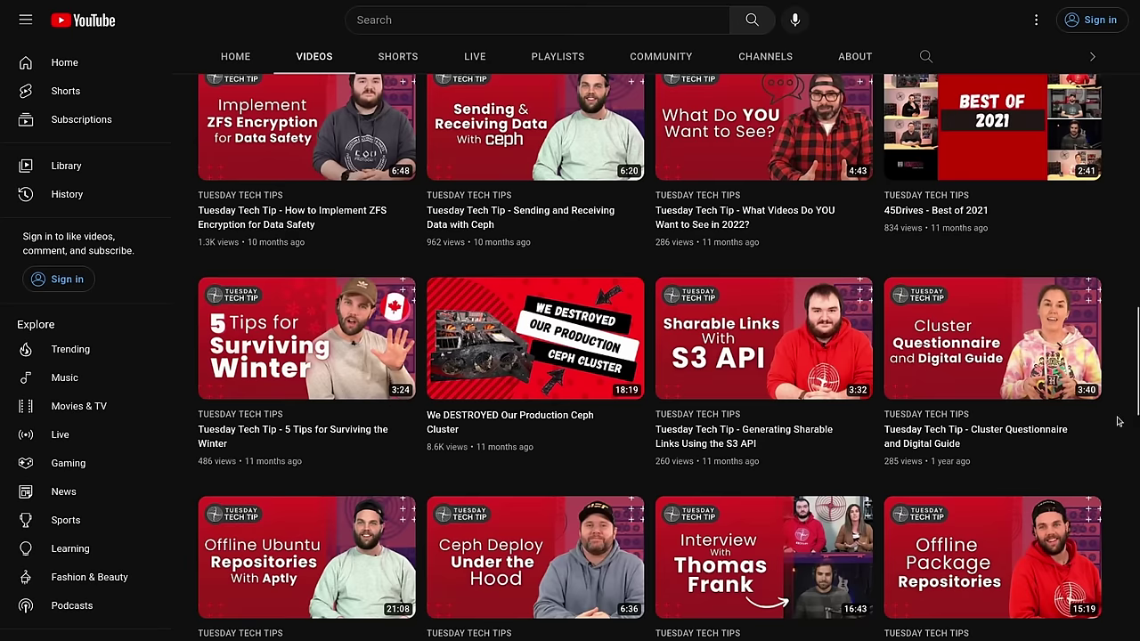
# - Browse the channel's video list back toward its more recent uploads
pyautogui.scroll(5, 1117, 421)
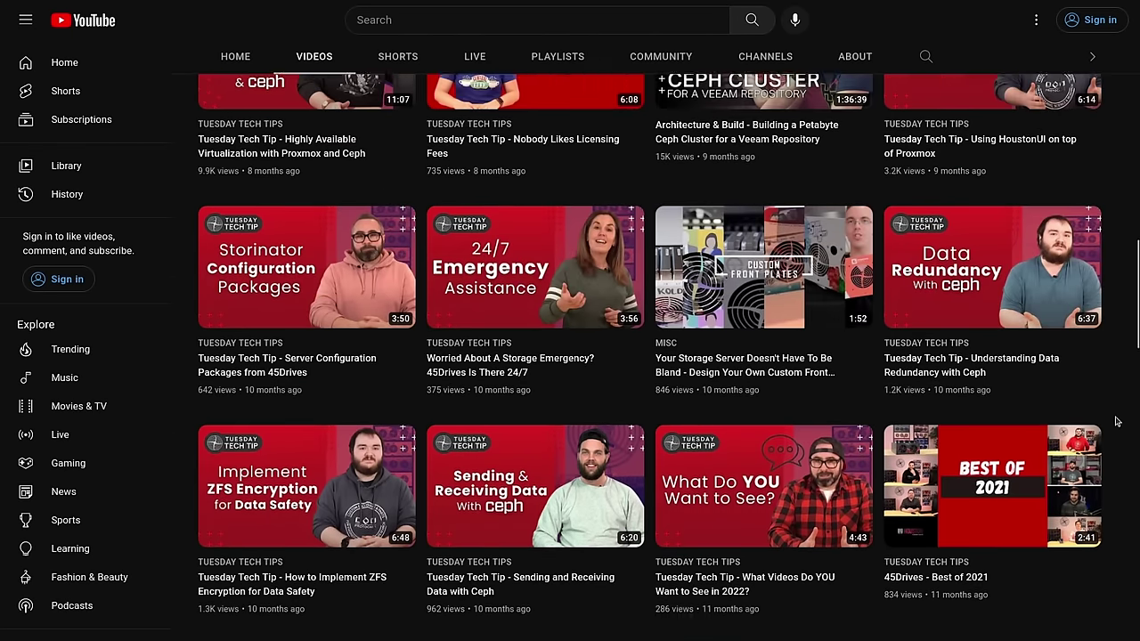
pyautogui.scroll(7, 1116, 421)
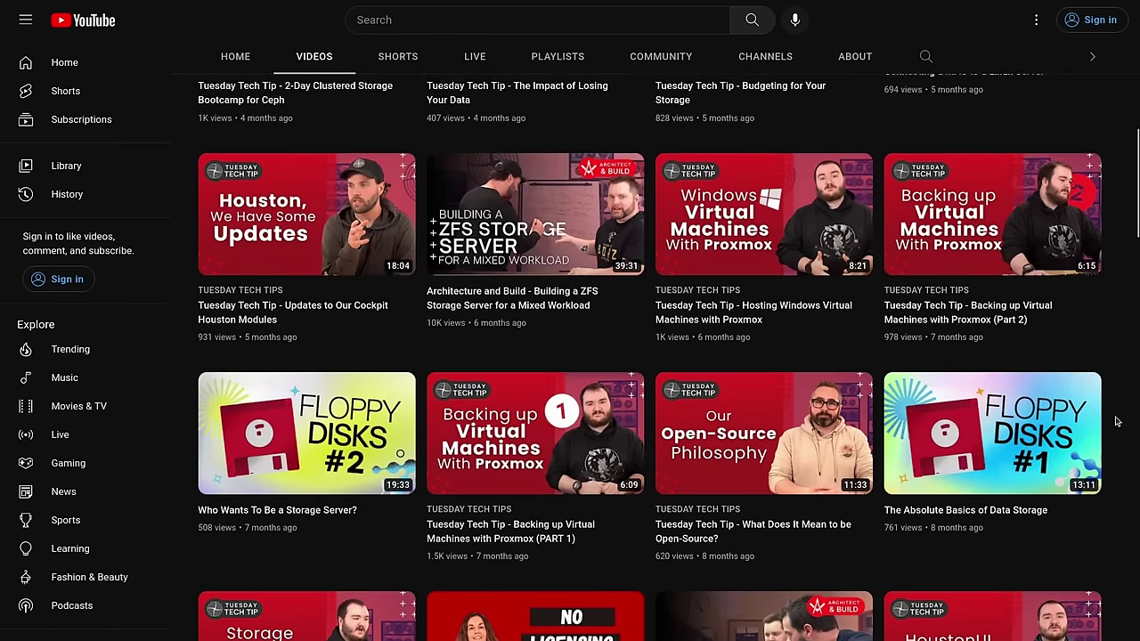
pyautogui.scroll(6, 1116, 421)
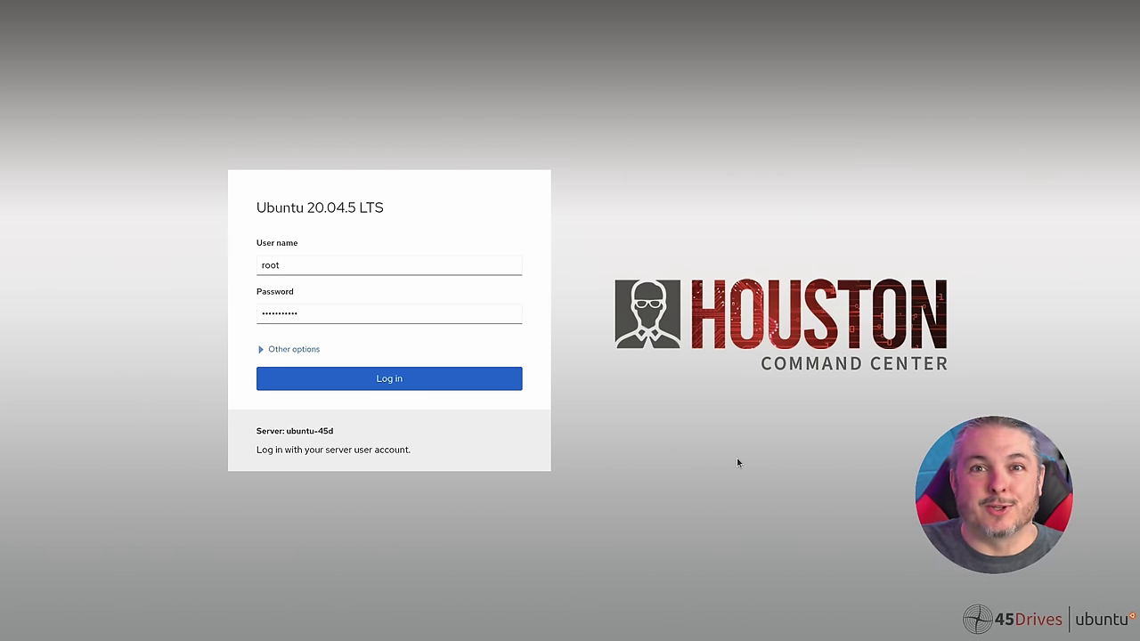
# - Switch to the Houston Command Center, log in as root and open the server's usage details and history
pyautogui.click(370, 379)
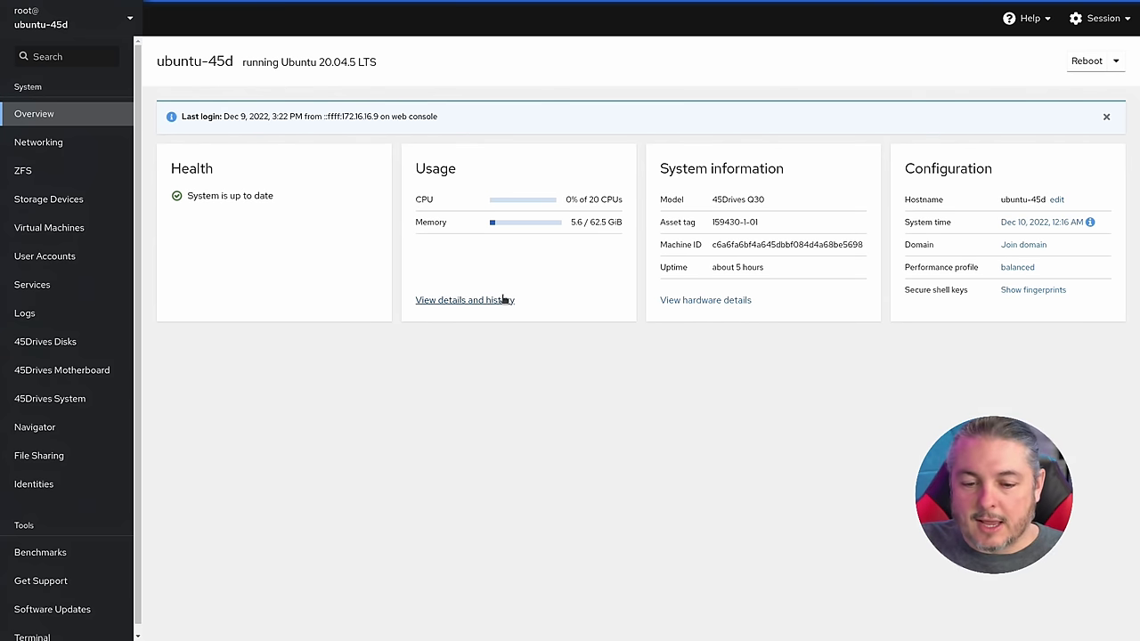
pyautogui.click(504, 300)
# - Examine today's CPU, memory, disk and network performance metrics, including the hourly load and I/O spikes
pyautogui.scroll(-6, 502, 297)
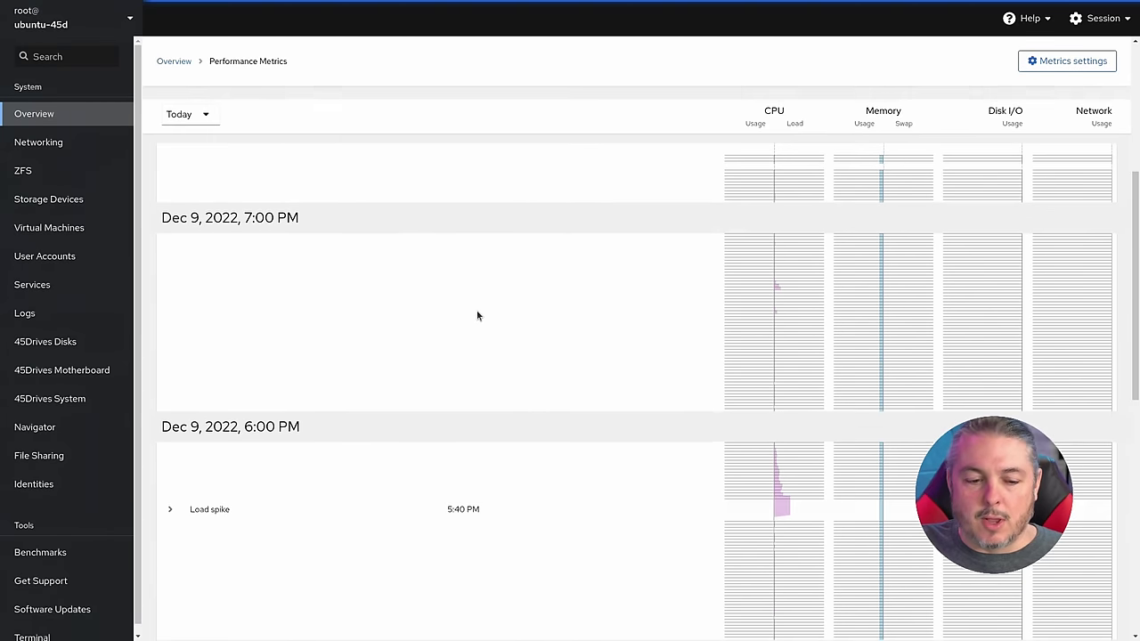
pyautogui.scroll(4, 249, 300)
pyautogui.scroll(-5, 371, 339)
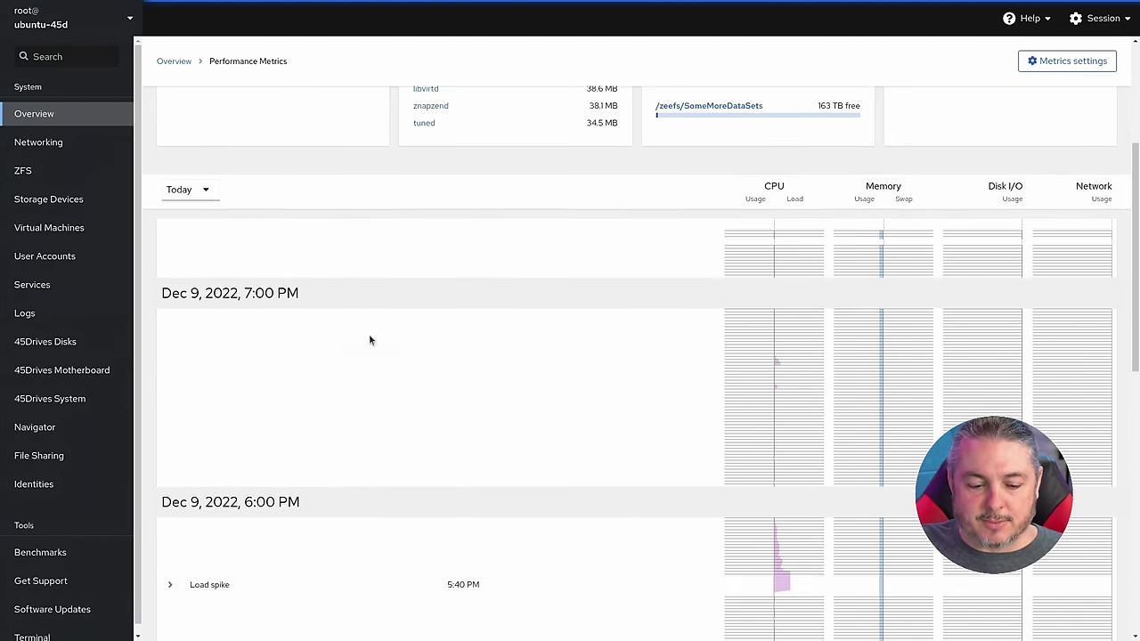
pyautogui.scroll(-3, 370, 339)
pyautogui.scroll(6, 519, 354)
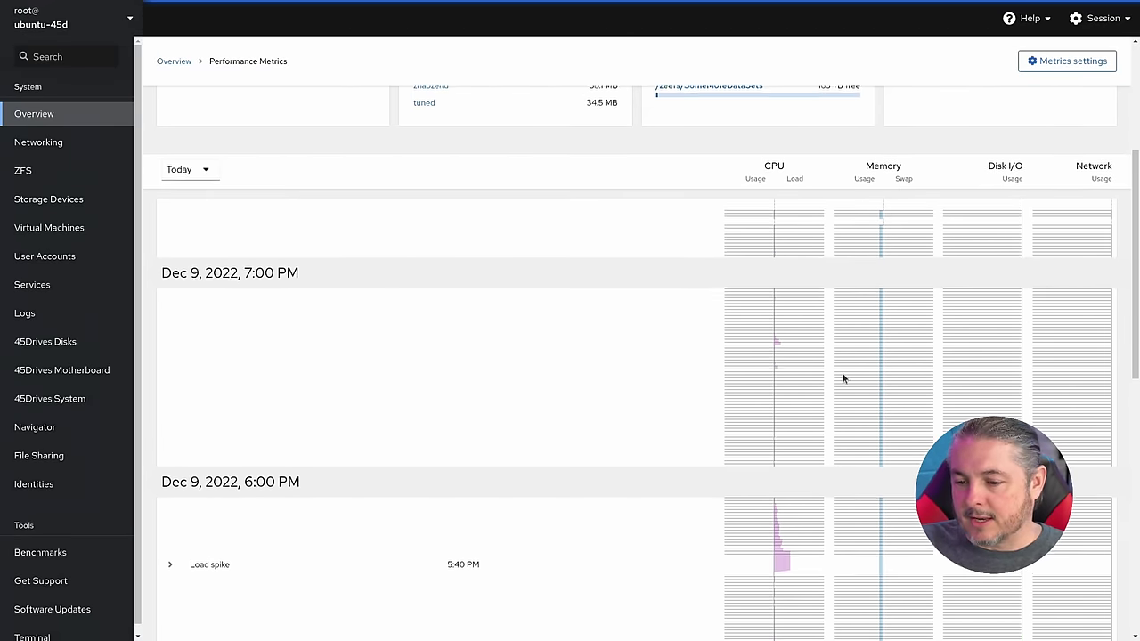
pyautogui.scroll(-4, 844, 375)
pyautogui.scroll(-3, 845, 373)
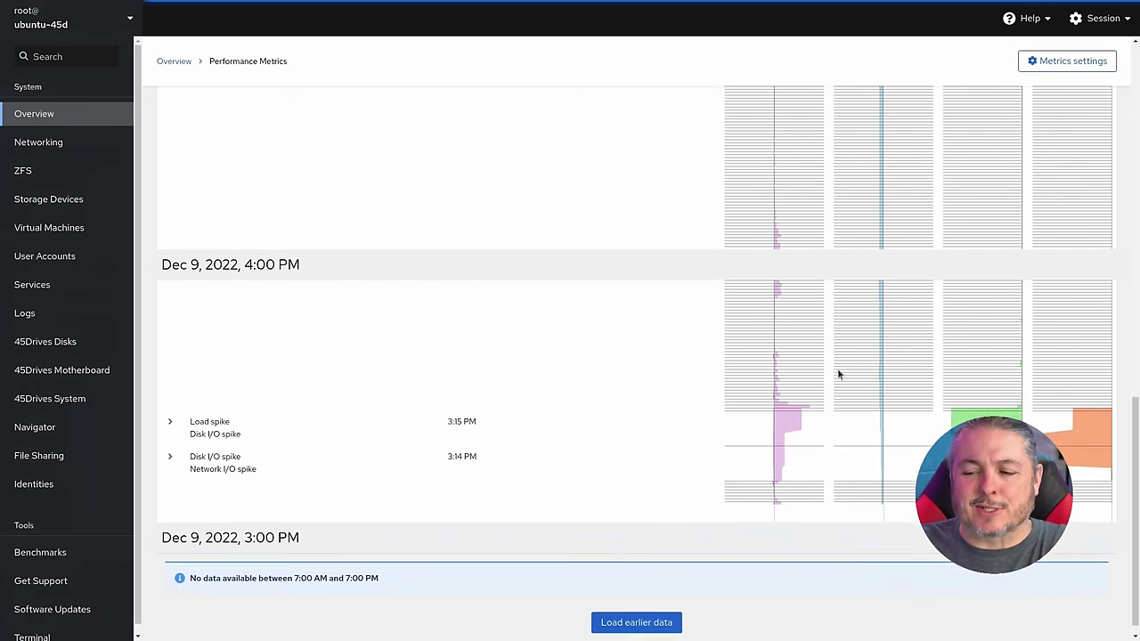
pyautogui.scroll(5, 829, 384)
pyautogui.scroll(-3, 829, 385)
pyautogui.scroll(-3, 828, 385)
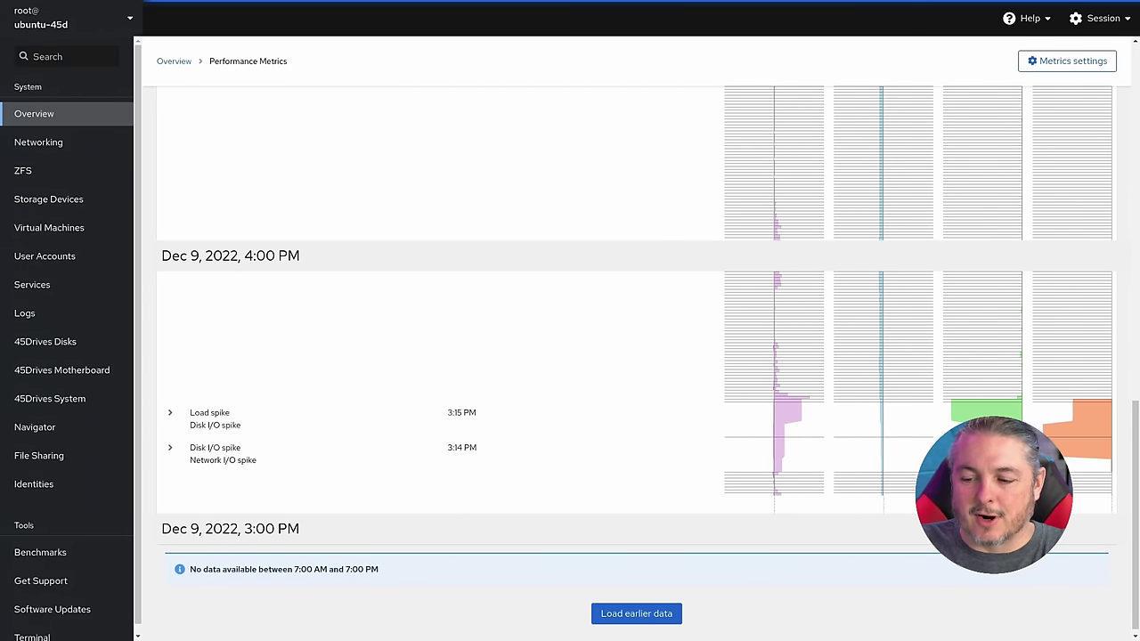
pyautogui.scroll(15, 782, 433)
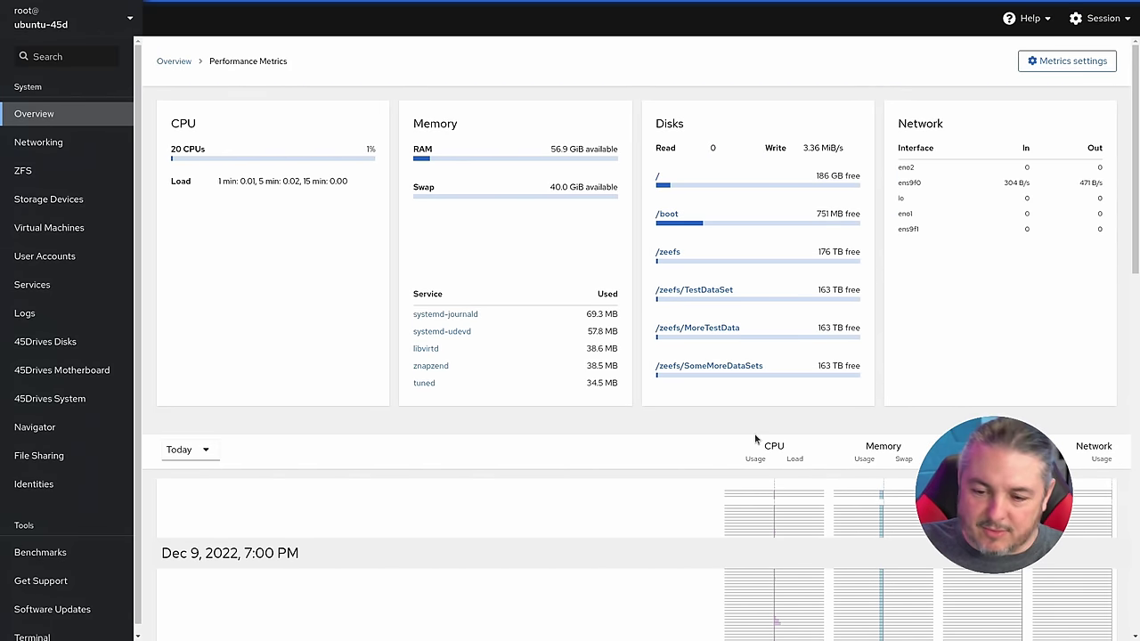
# - Open the details of network interface ens9f0 and highlight its carrier speed
pyautogui.click(74, 144)
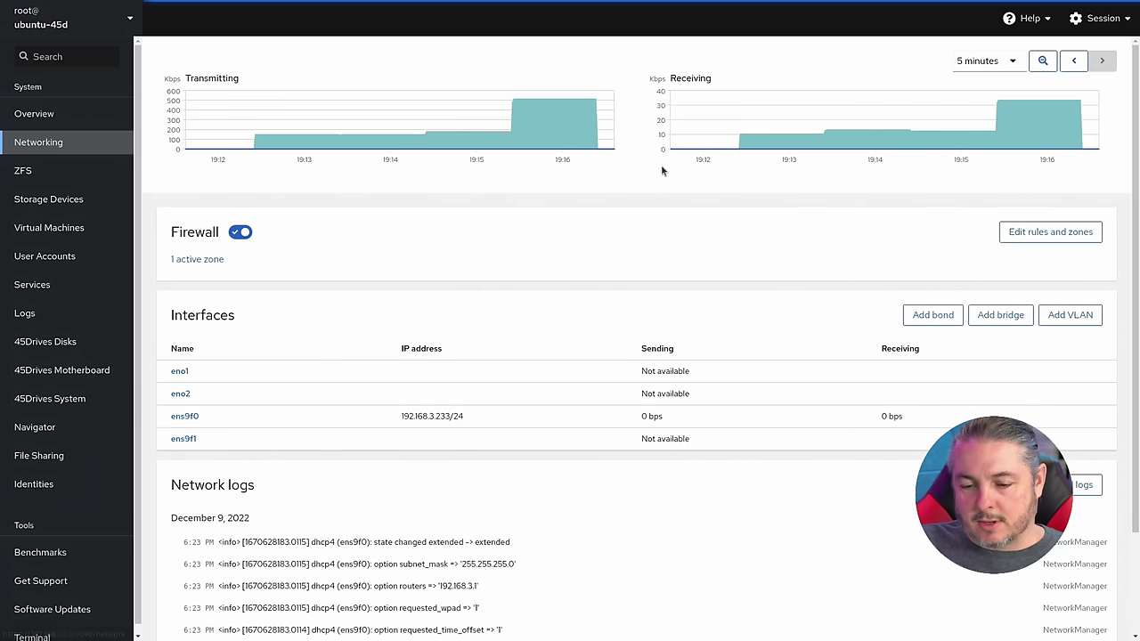
pyautogui.scroll(-1, 449, 301)
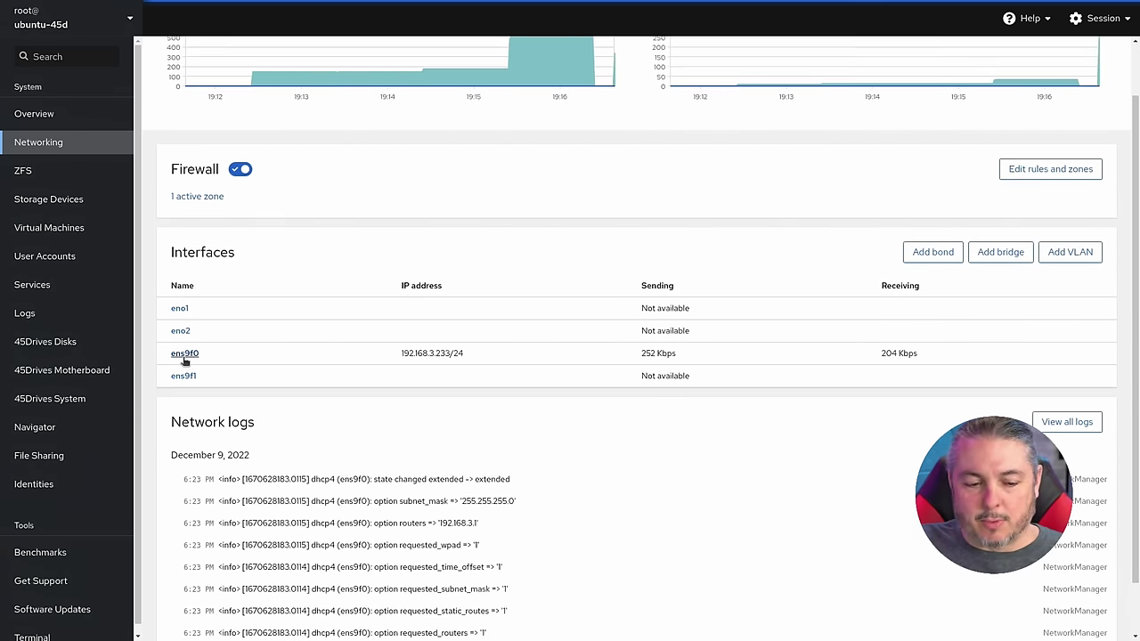
pyautogui.click(185, 354)
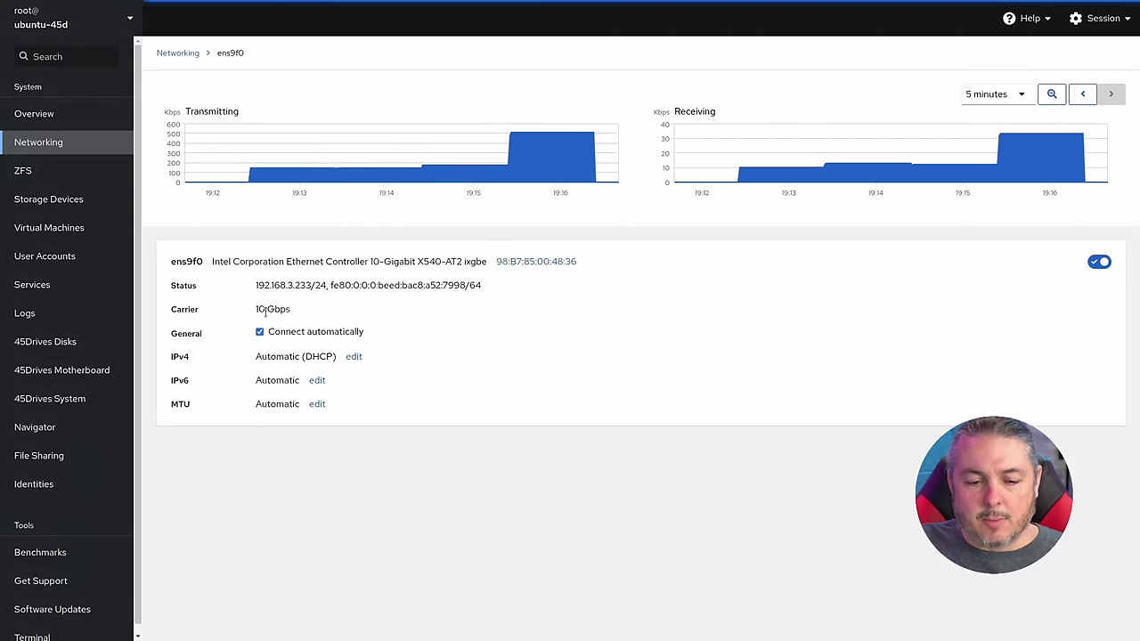
pyautogui.moveTo(256, 312); pyautogui.dragTo(289, 314)
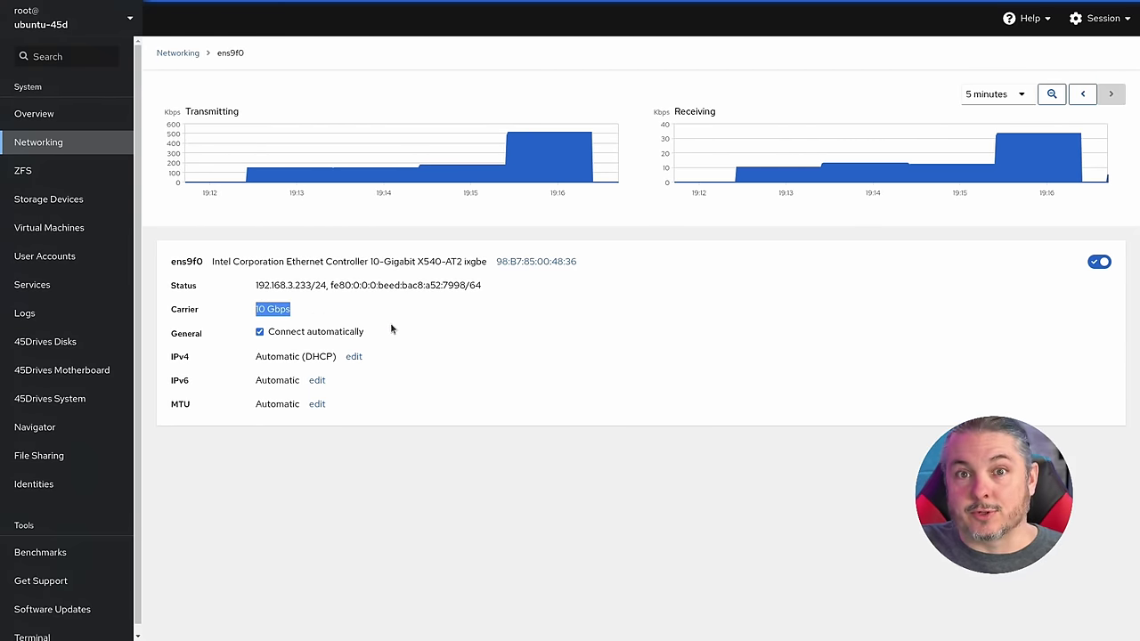
pyautogui.hotkey('ctrl', '+')
pyautogui.hotkey('ctrl', '+')
pyautogui.hotkey('ctrl', '+')
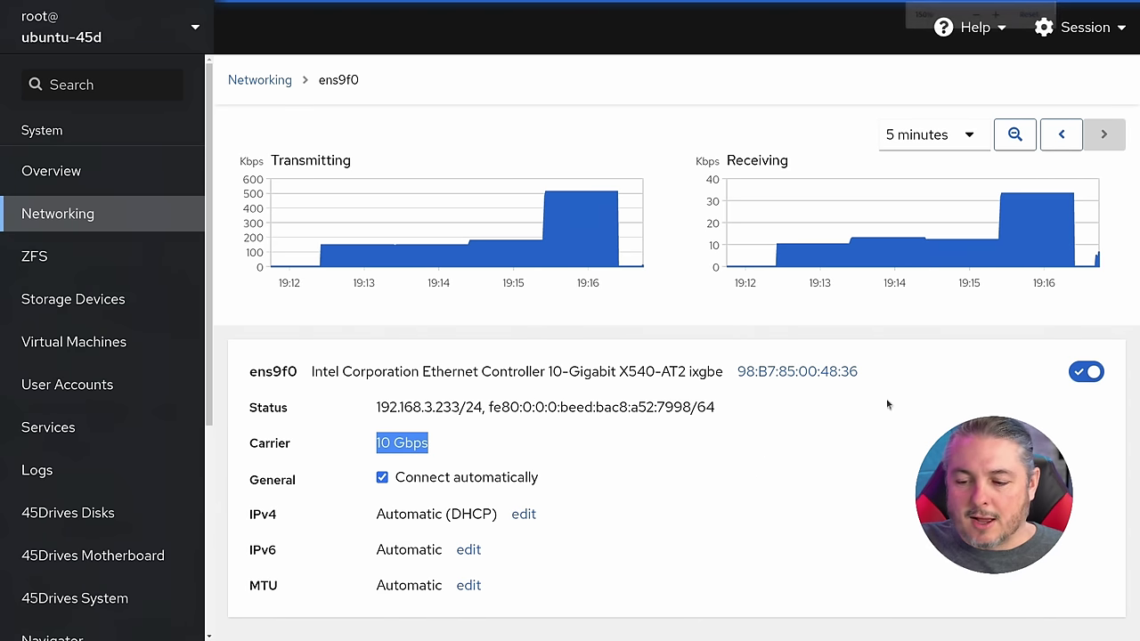
# - Open the IPv4 settings of ens9f0 and switch its addressing to Manual
pyautogui.click(522, 514)
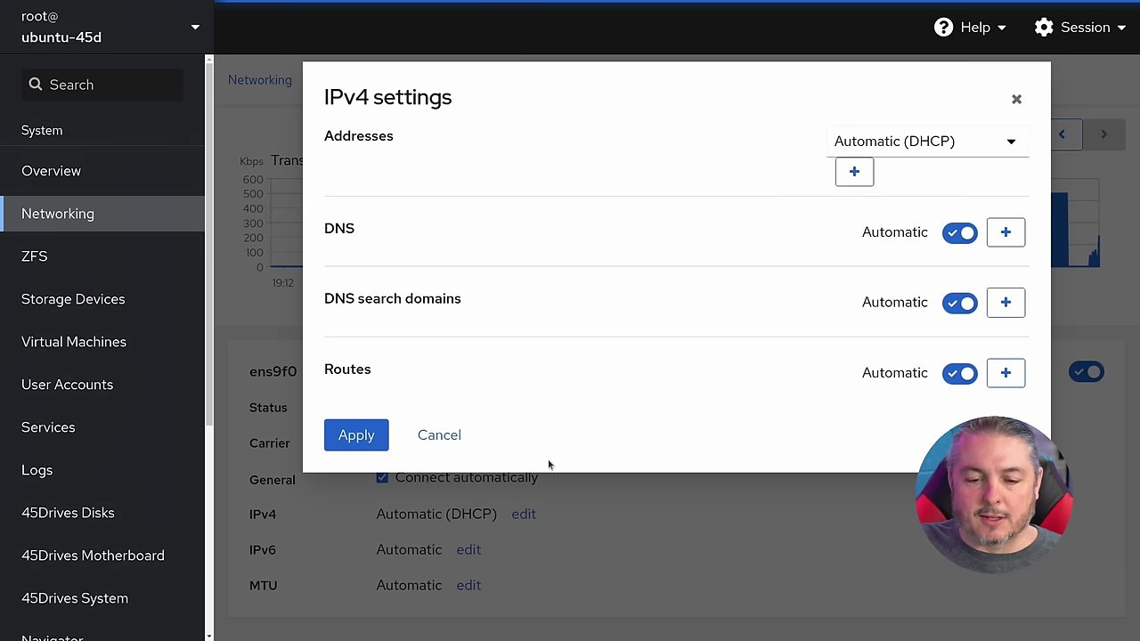
pyautogui.click(943, 125)
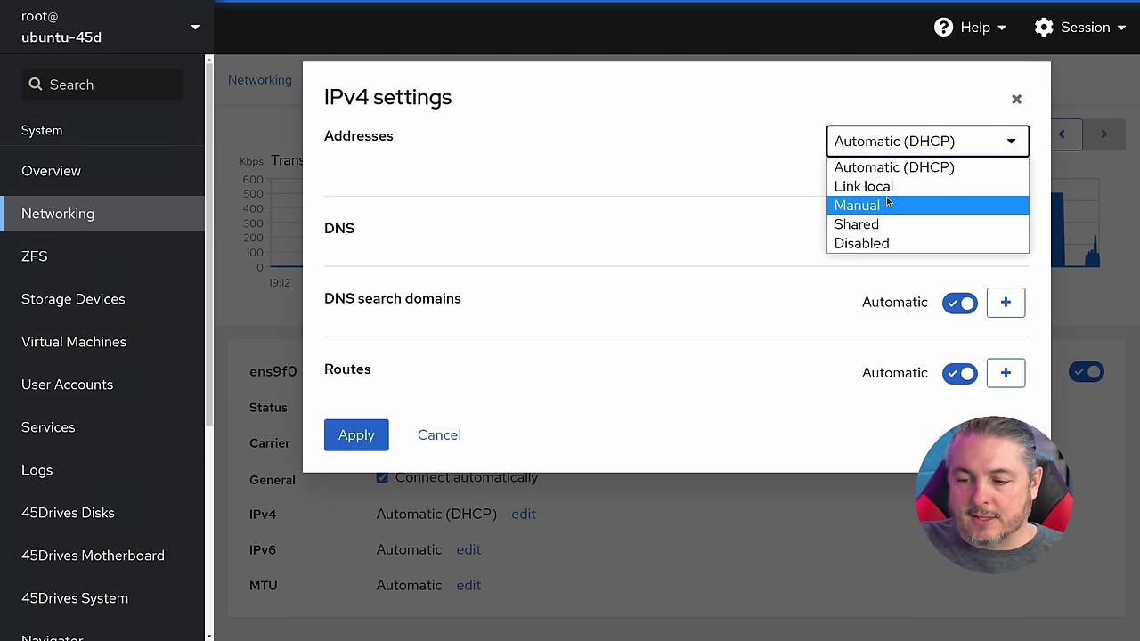
pyautogui.click(863, 186)
pyautogui.click(925, 141)
pyautogui.click(877, 215)
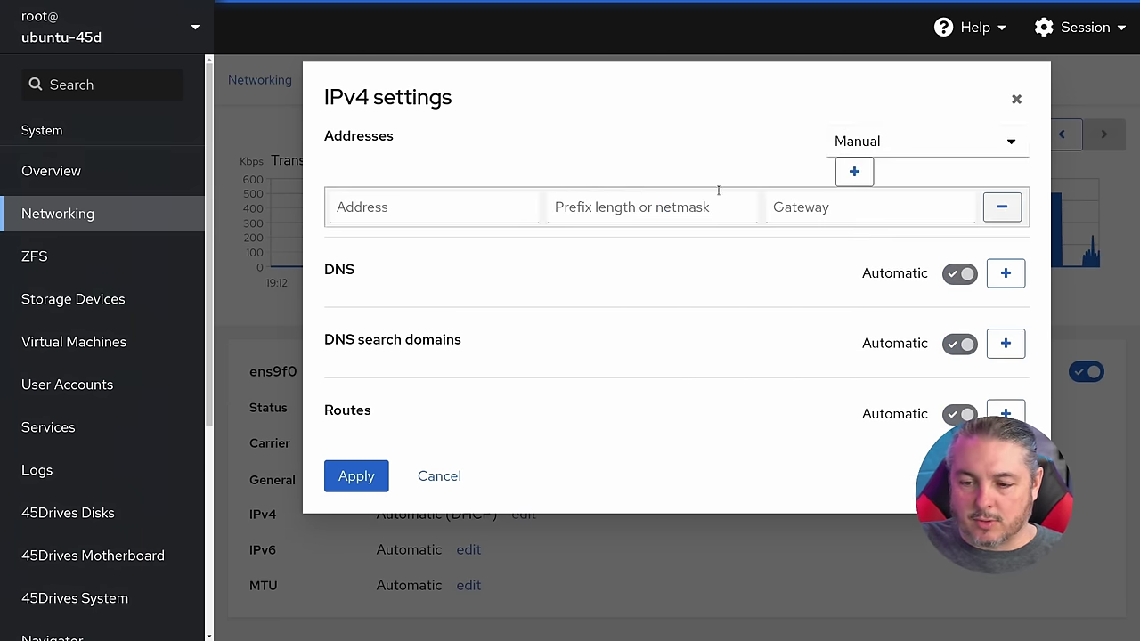
pyautogui.click(454, 204)
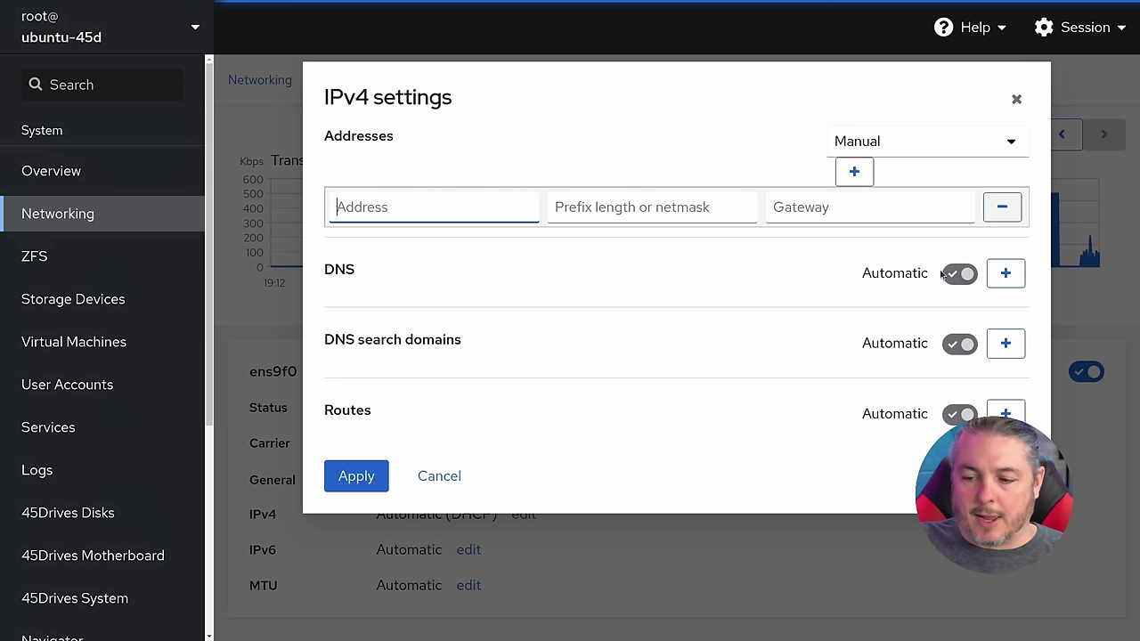
# - Add blank DNS server, DNS search domain and route entries, and close the IPv4 settings without applying them
pyautogui.click(1006, 274)
pyautogui.click(1008, 386)
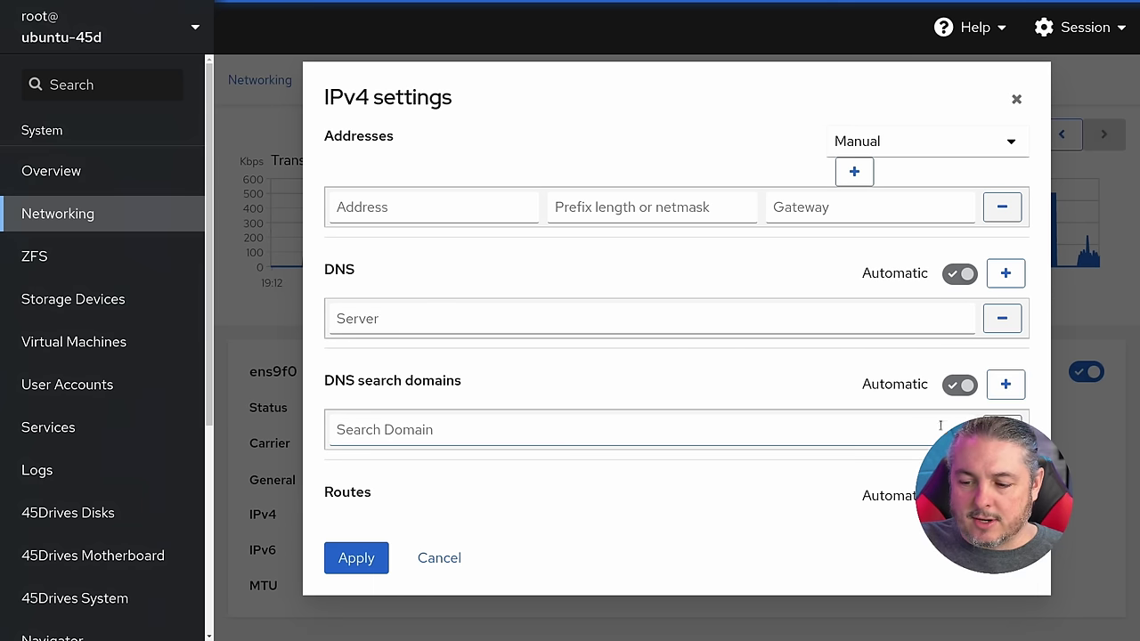
pyautogui.click(1006, 496)
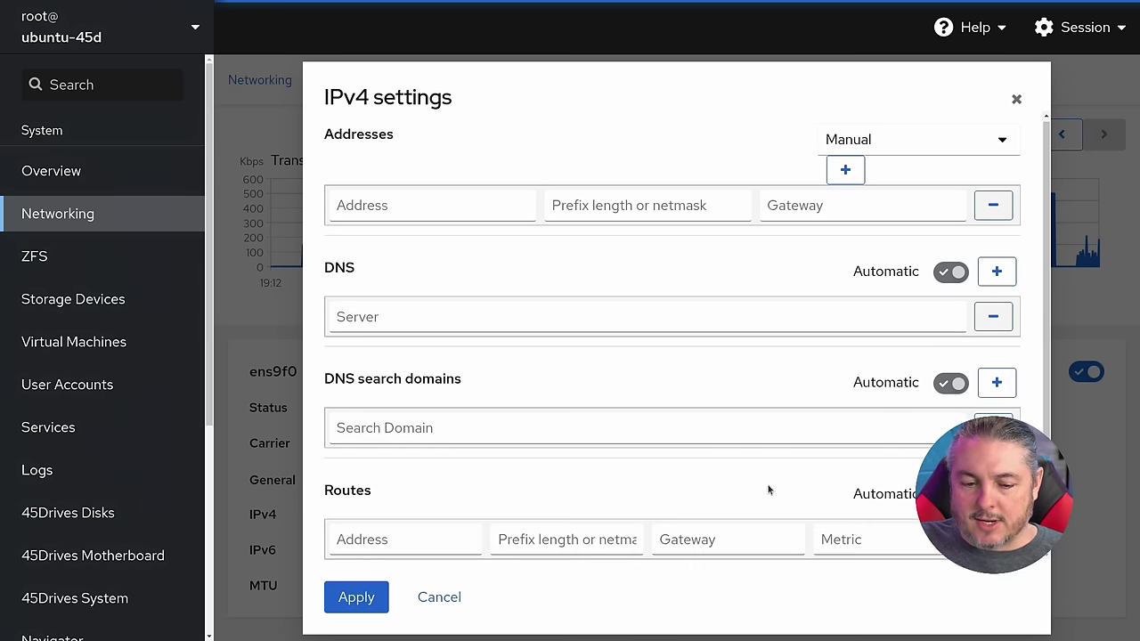
pyautogui.click(1014, 102)
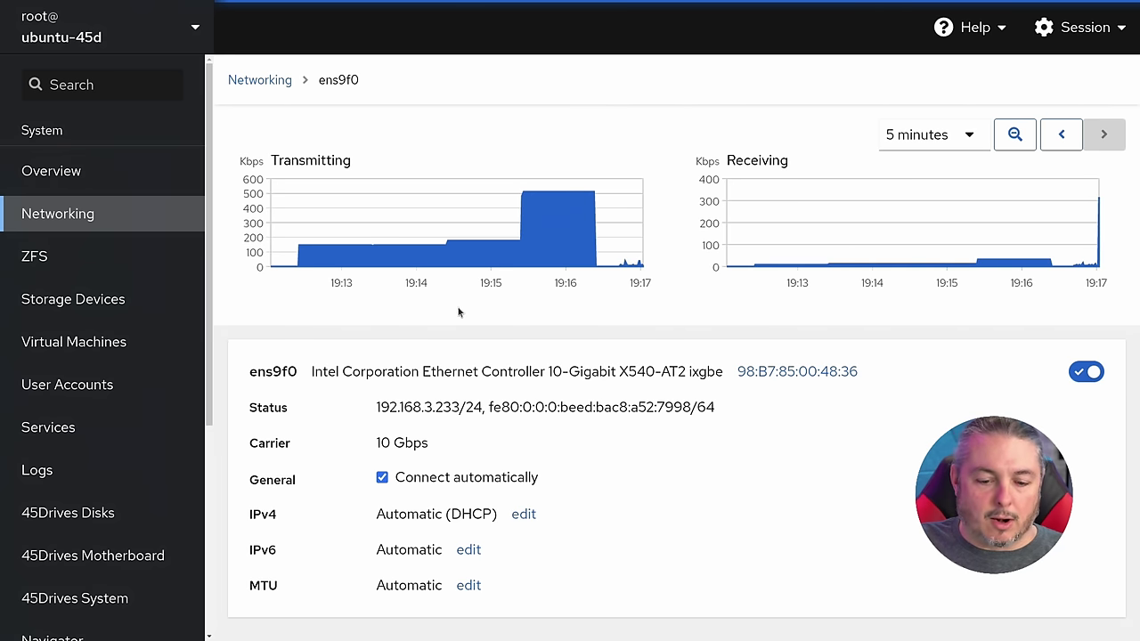
# - View the transmitting and receiving graphs of ens9f0 over 6 hours and over 1 hour
pyautogui.click(966, 135)
pyautogui.click(916, 294)
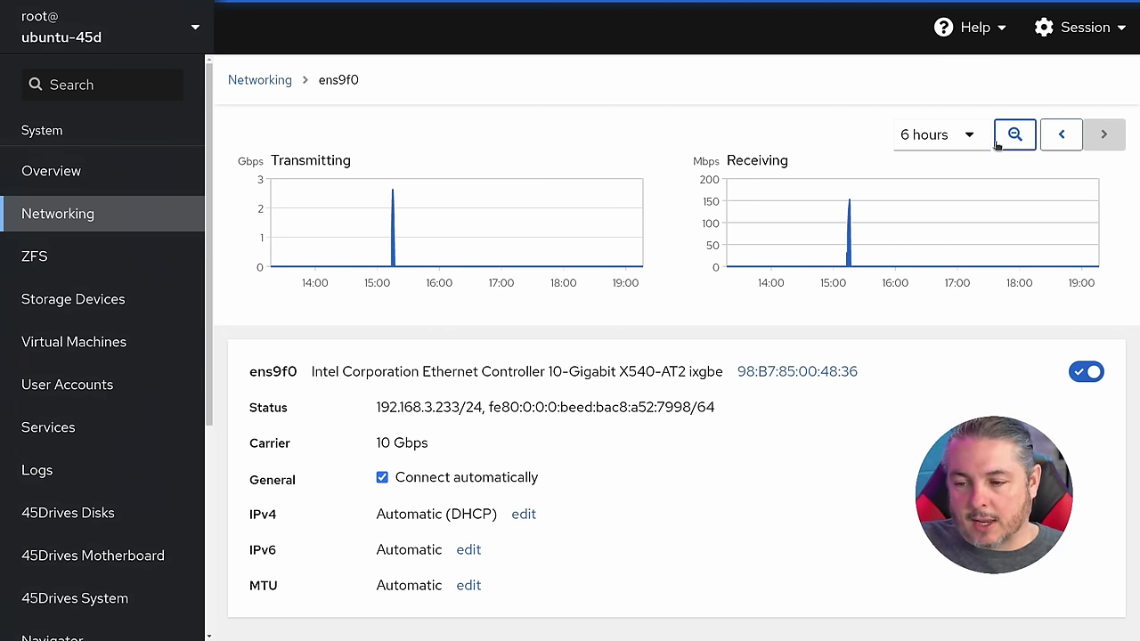
pyautogui.click(935, 135)
pyautogui.click(931, 256)
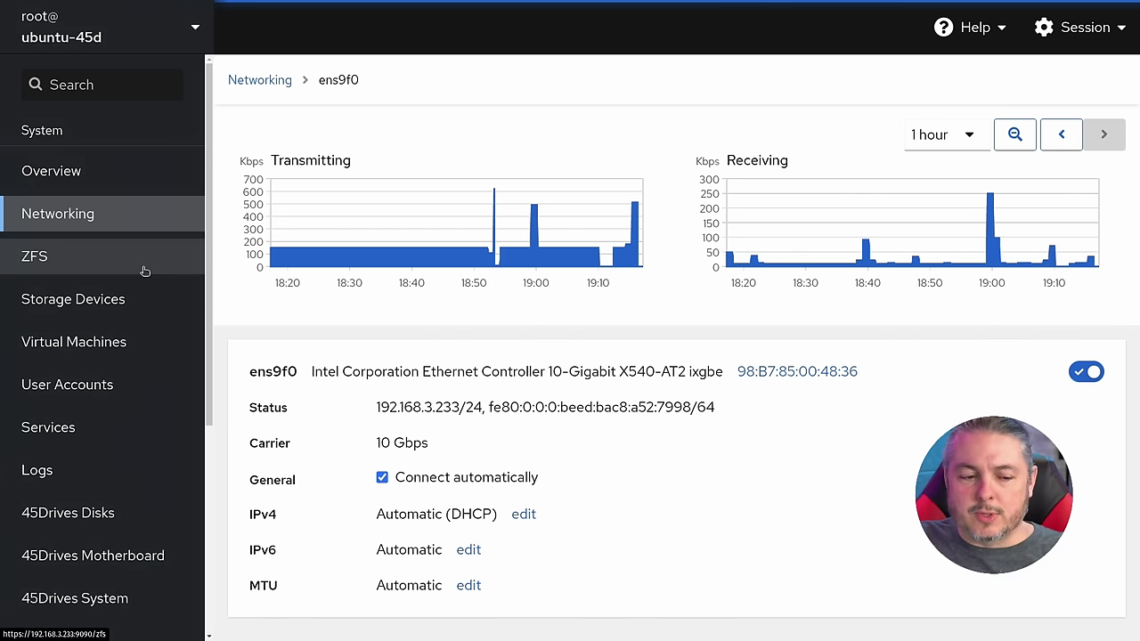
# - Open the storage devices overview and examine its read and write graphs, filesystems and list of drives
pyautogui.scroll(-3, 145, 270)
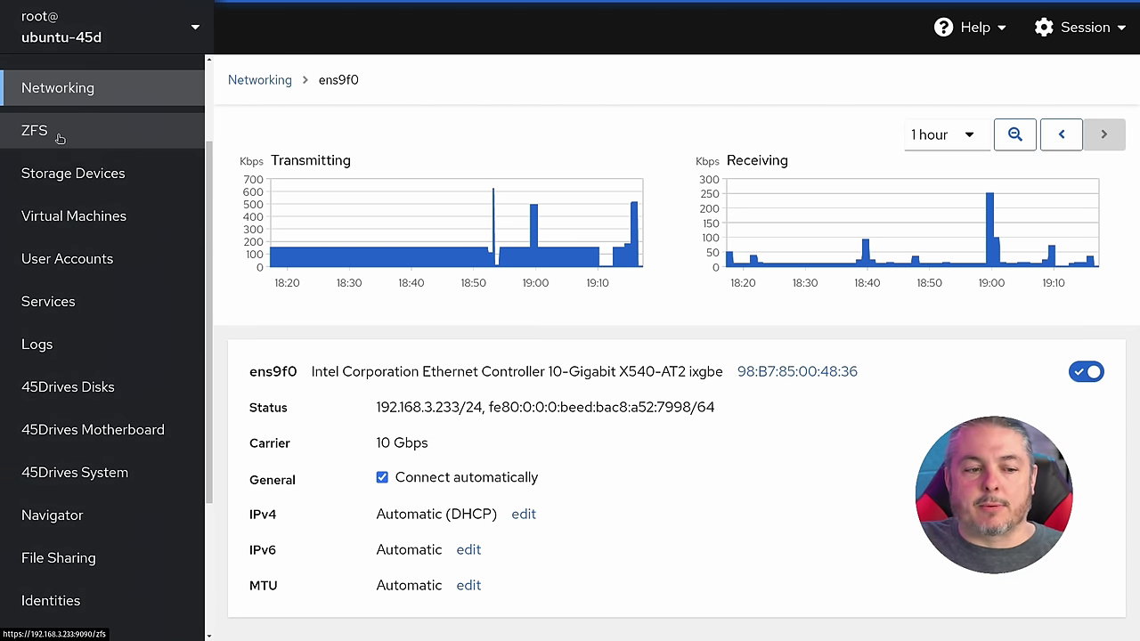
pyautogui.click(58, 180)
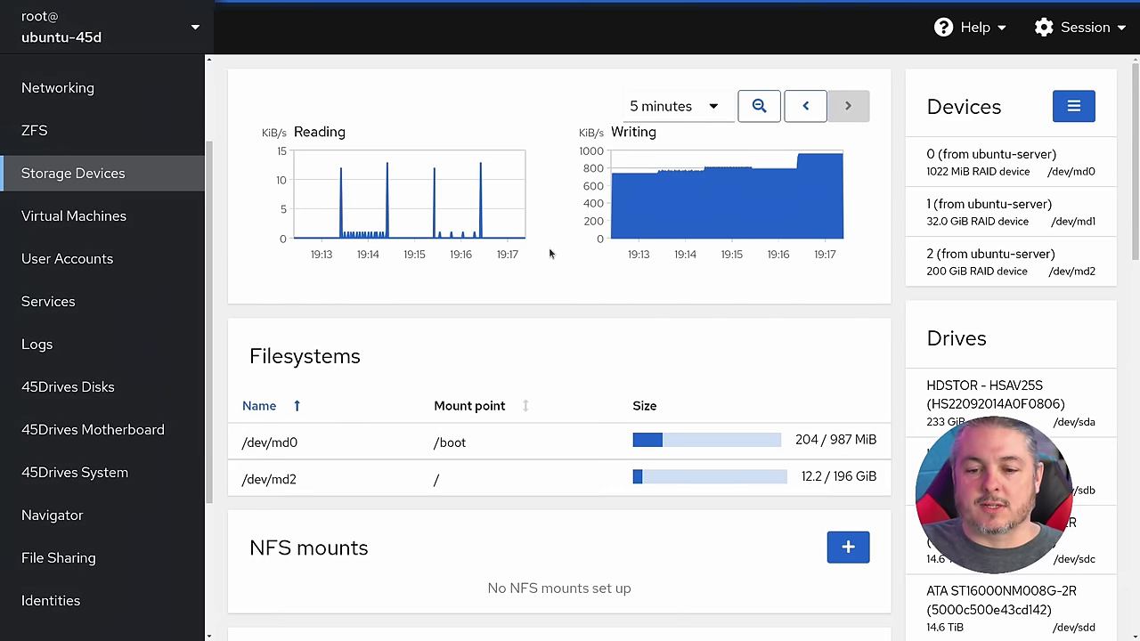
pyautogui.scroll(-3, 543, 255)
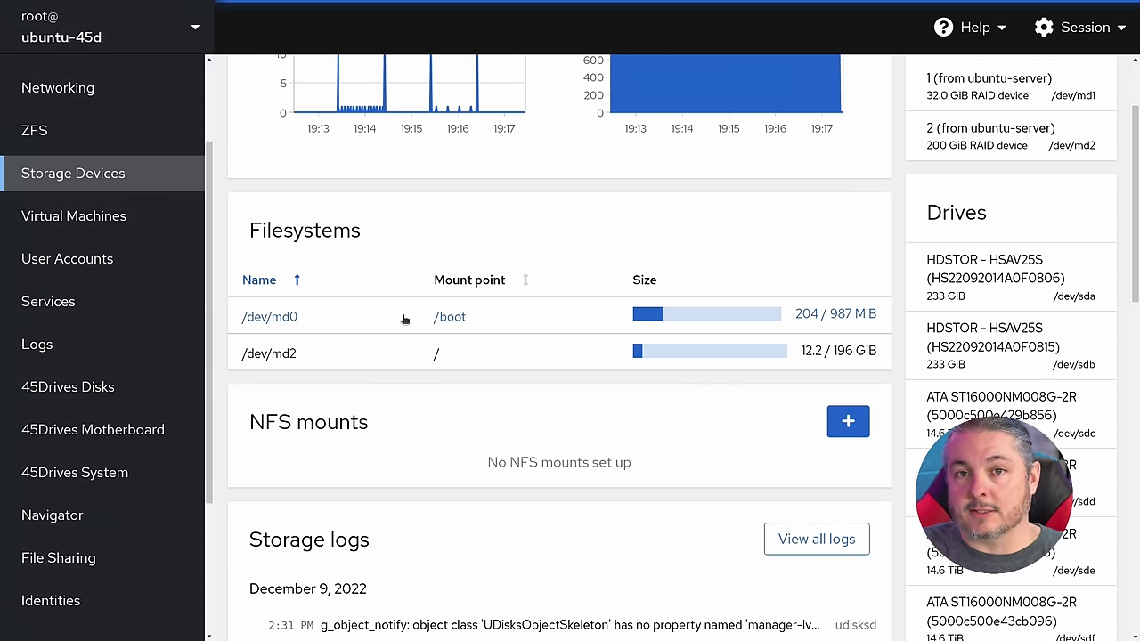
pyautogui.scroll(3, 505, 249)
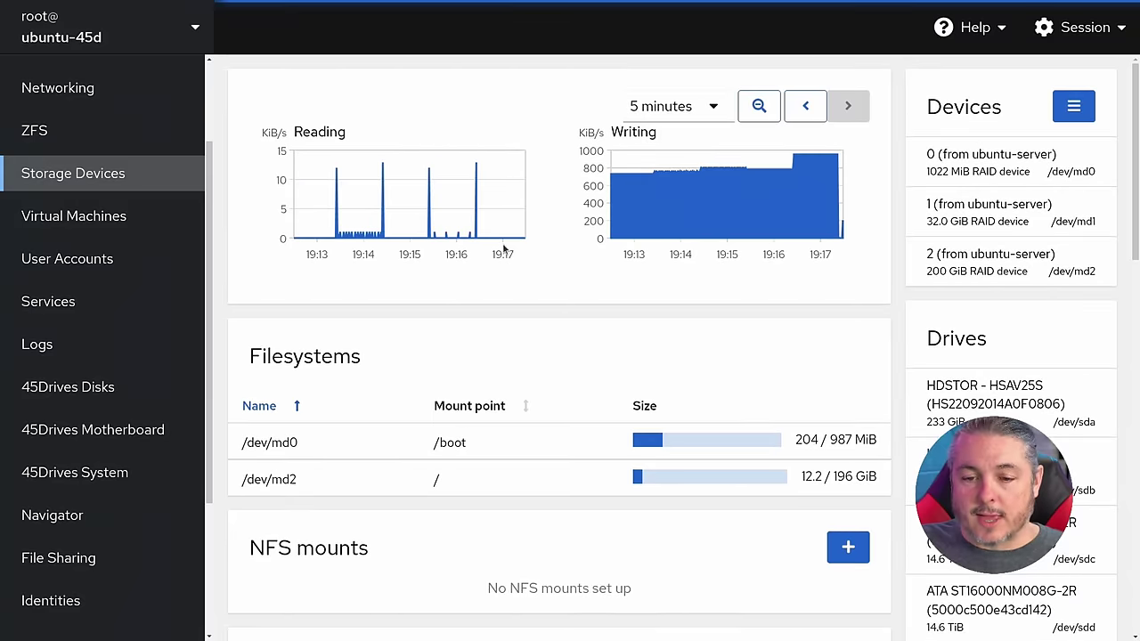
pyautogui.scroll(-4, 976, 329)
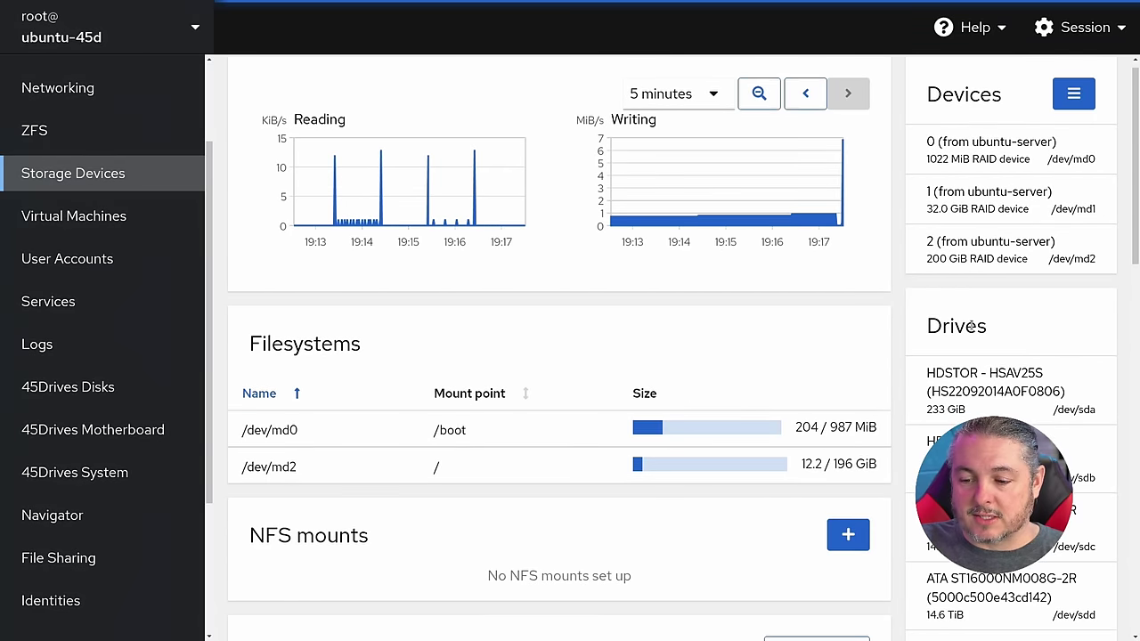
pyautogui.scroll(-8, 976, 329)
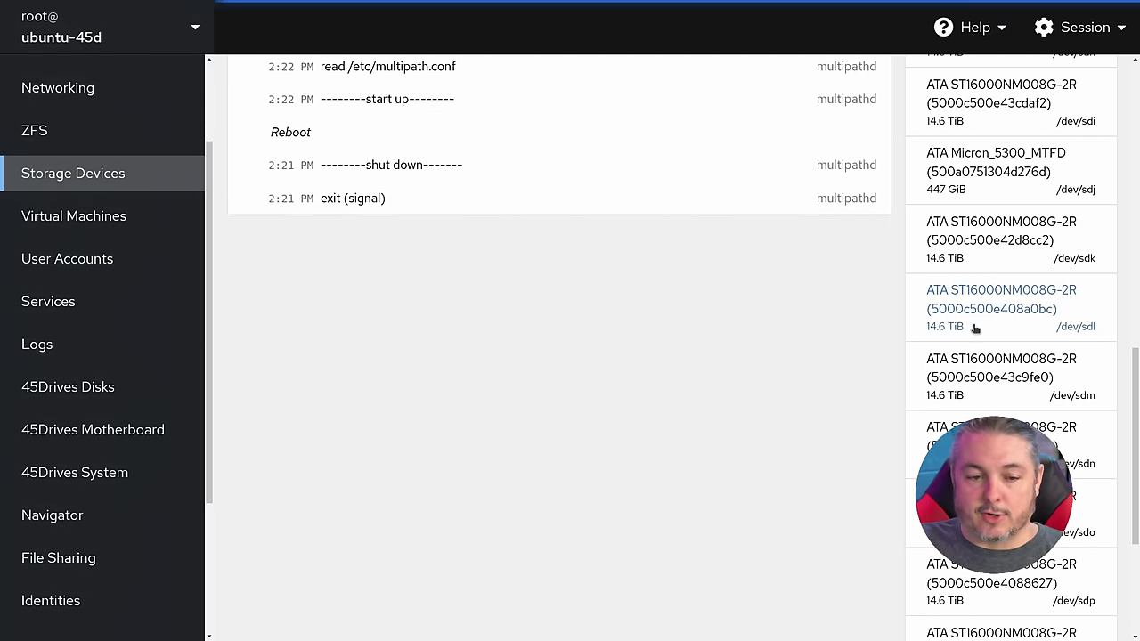
pyautogui.scroll(-4, 976, 342)
pyautogui.scroll(16, 979, 357)
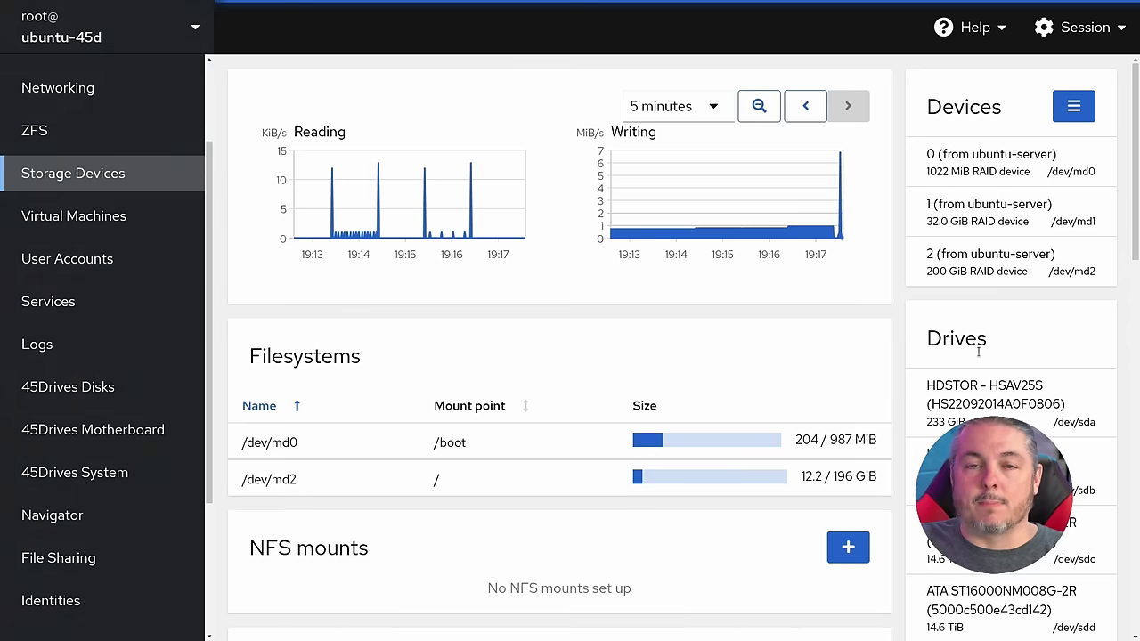
# - Review the NFS mounts and storage logs in the storage devices overview
pyautogui.scroll(-3, 813, 346)
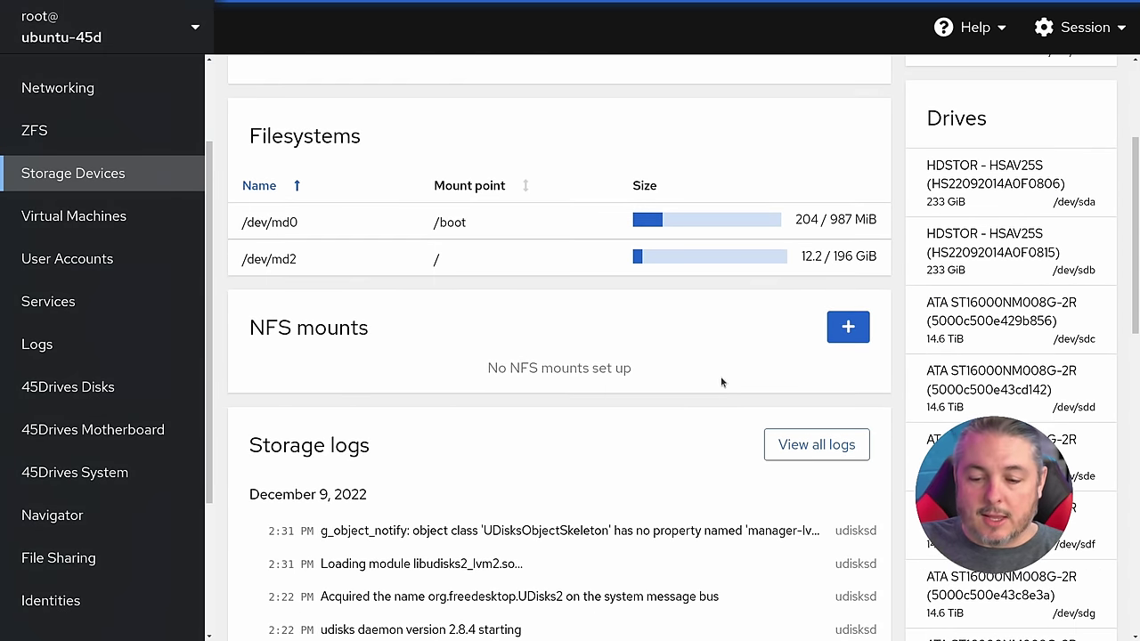
pyautogui.scroll(-4, 673, 397)
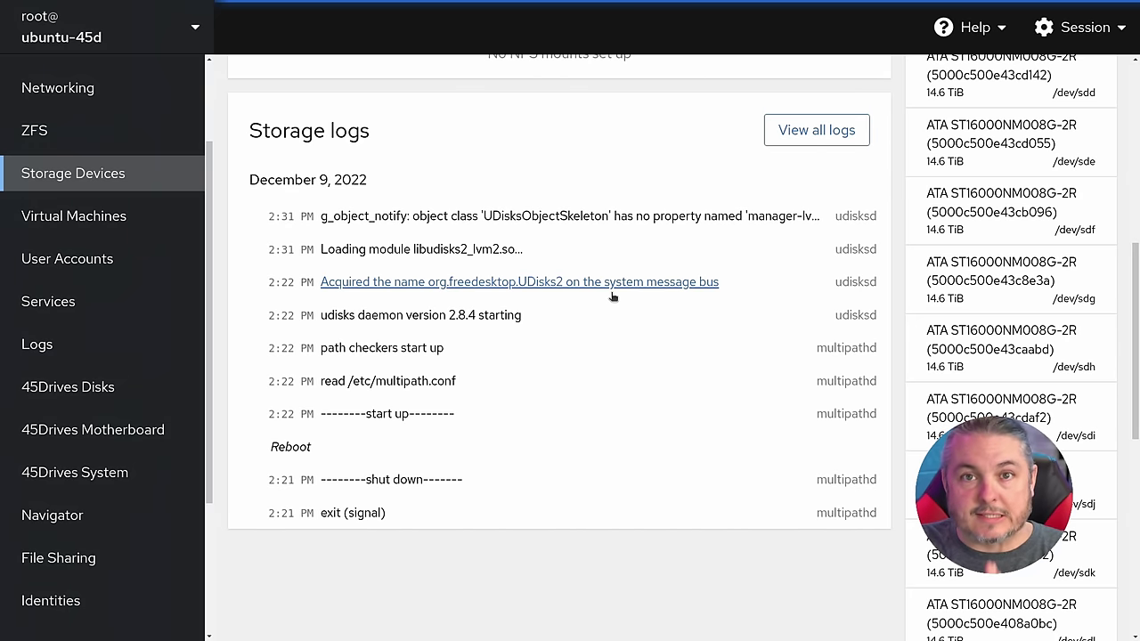
pyautogui.scroll(6, 612, 296)
pyautogui.scroll(3, 115, 152)
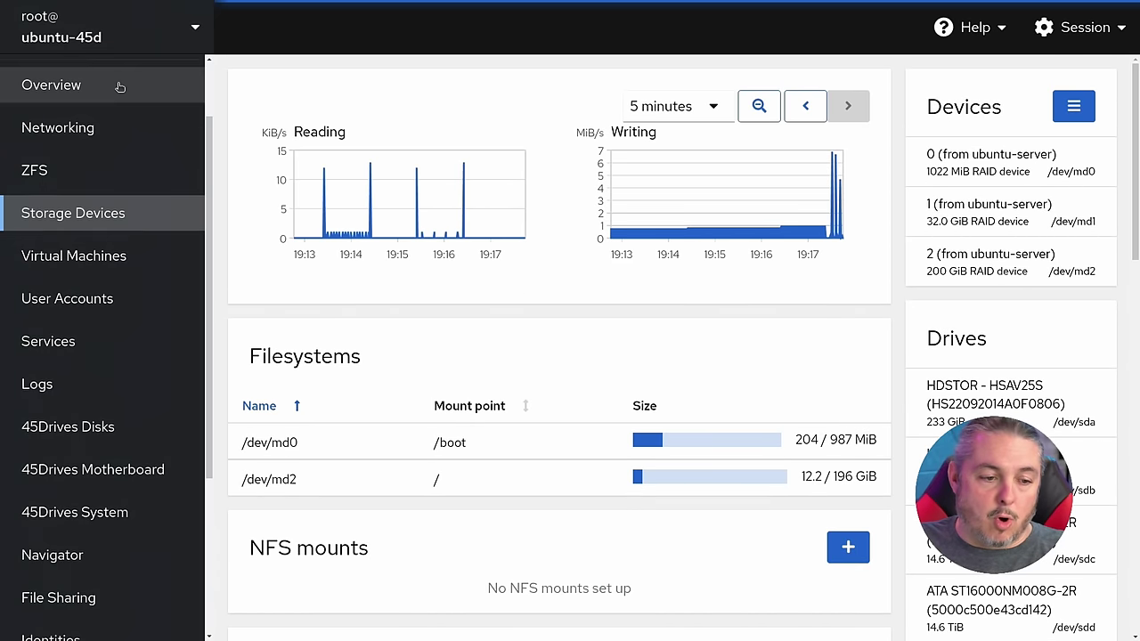
pyautogui.scroll(-1, 105, 293)
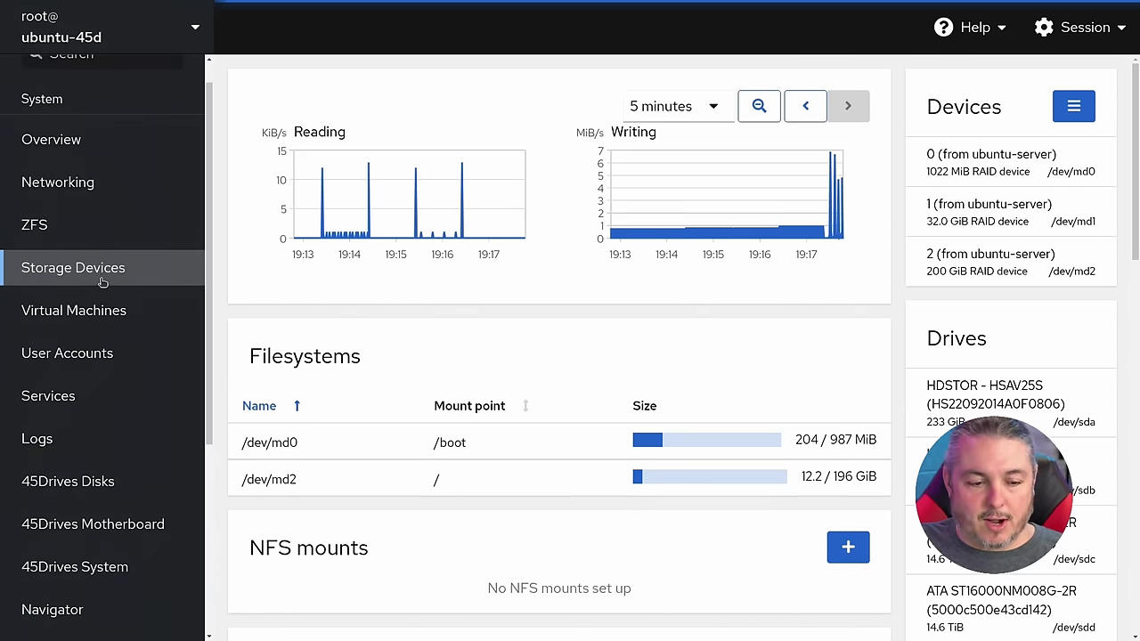
# - View the virtual machines overview and the list of user accounts
pyautogui.click(118, 318)
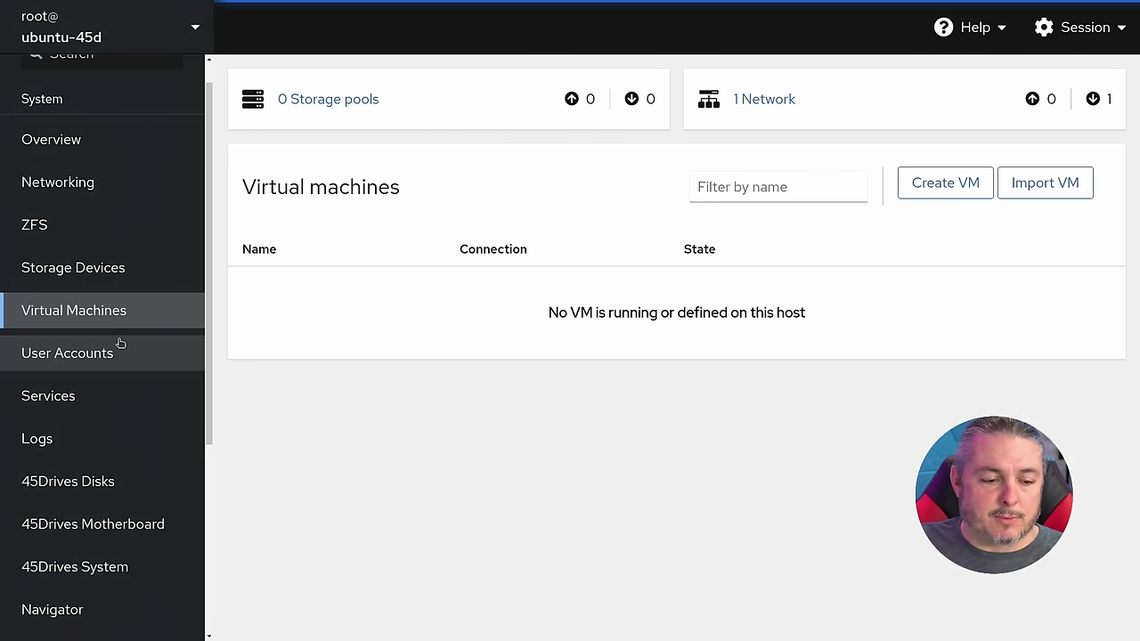
pyautogui.click(147, 356)
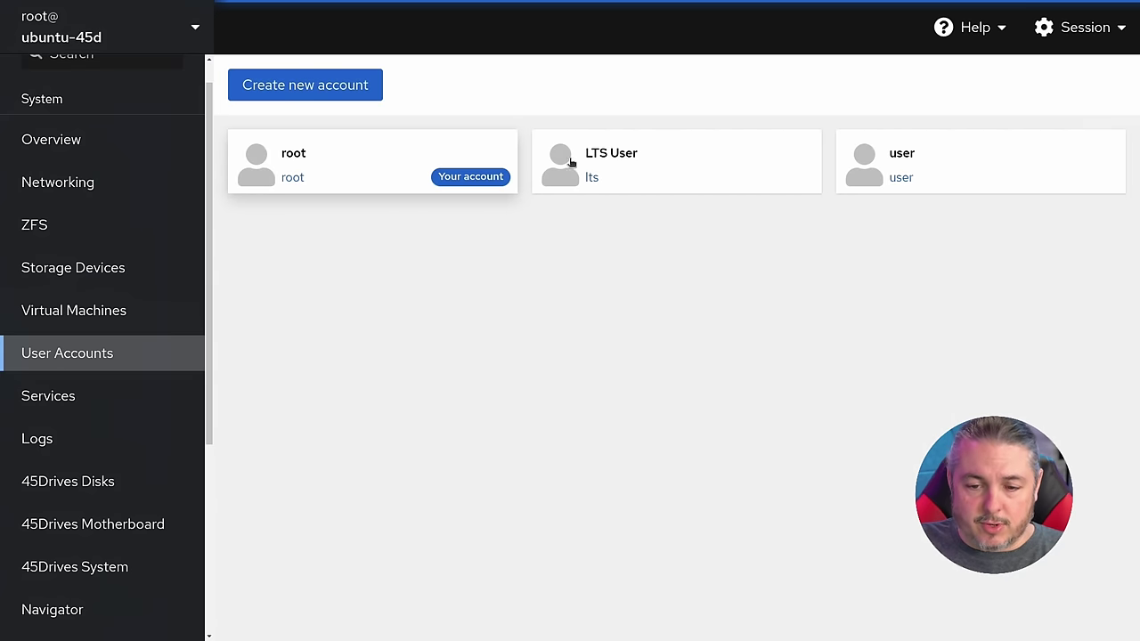
# - Open the LTS User in the 45Drives Identities users and review its account details and credentials options
pyautogui.scroll(-3, 107, 374)
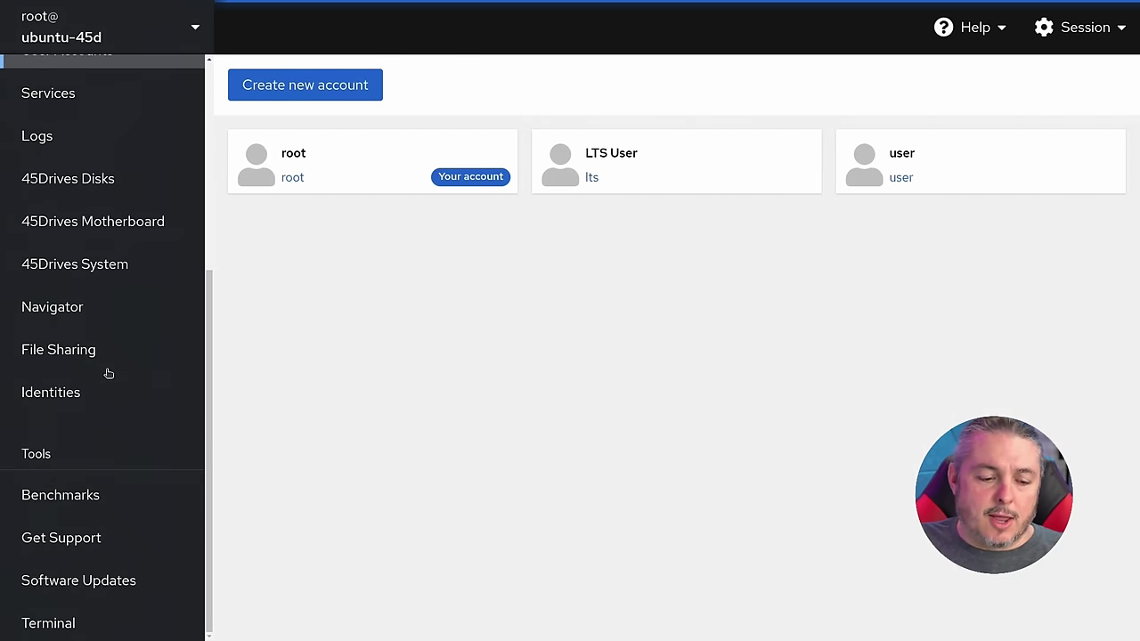
pyautogui.click(121, 388)
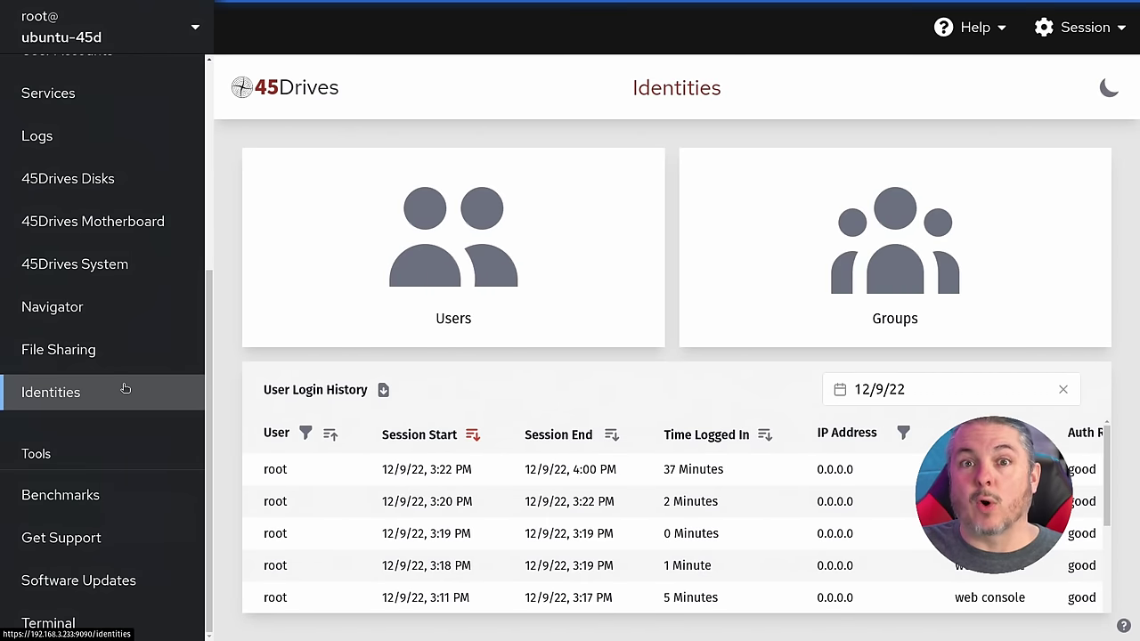
pyautogui.click(322, 267)
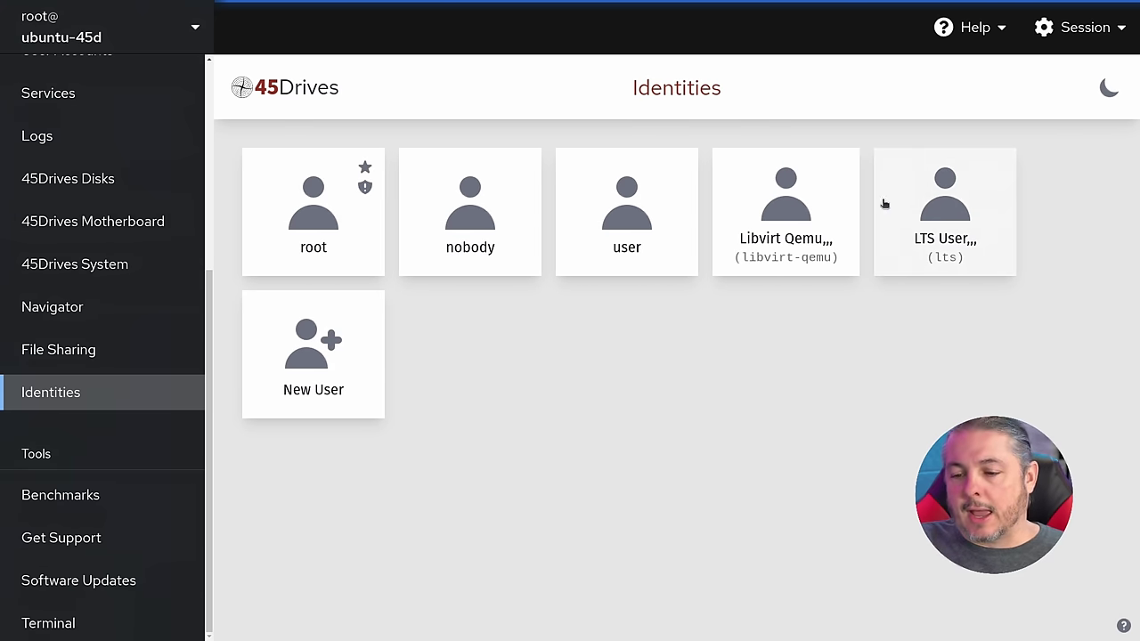
pyautogui.click(960, 197)
pyautogui.scroll(-5, 508, 279)
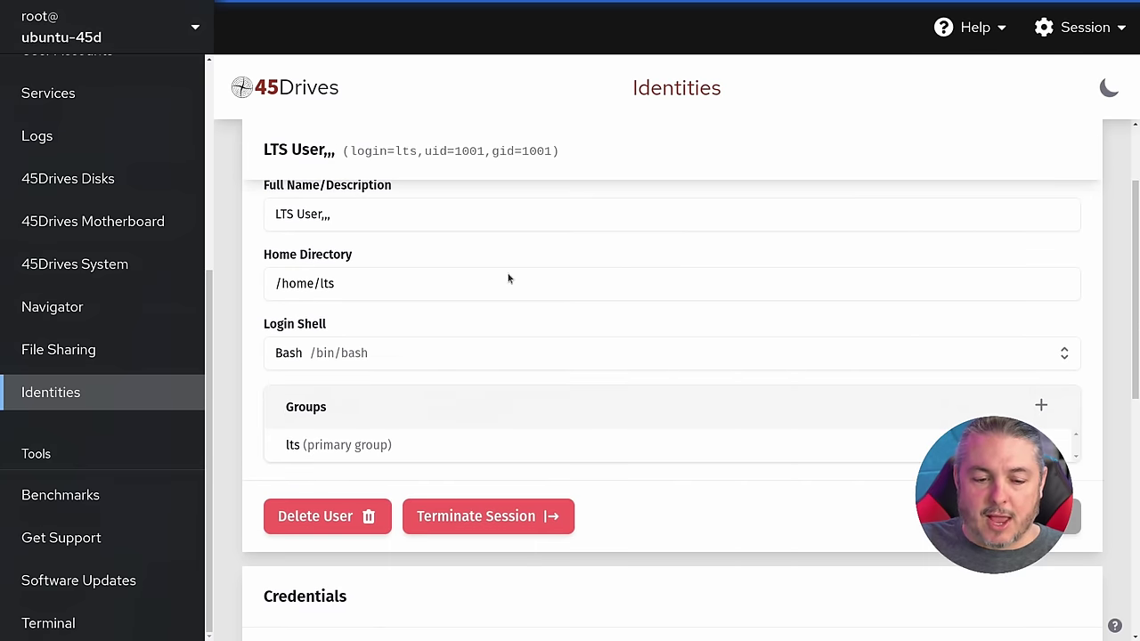
pyautogui.scroll(-1, 557, 399)
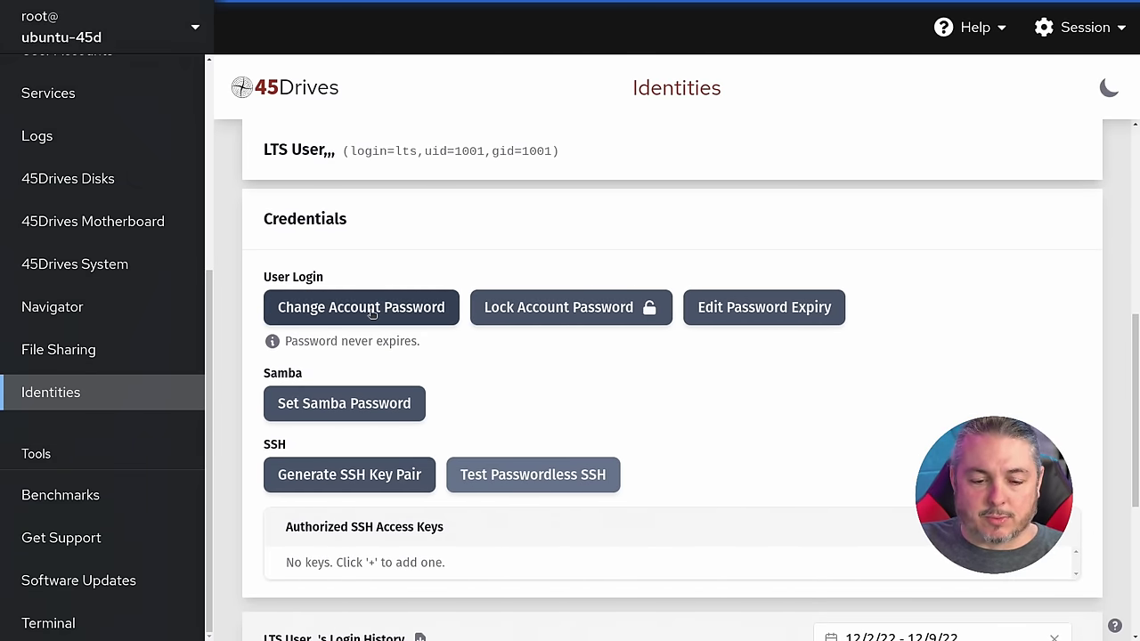
# - View the passphrase prompt for generating an SSH key pair for LTS User, cancel it and dismiss the notification
pyautogui.click(353, 482)
pyautogui.click(632, 237)
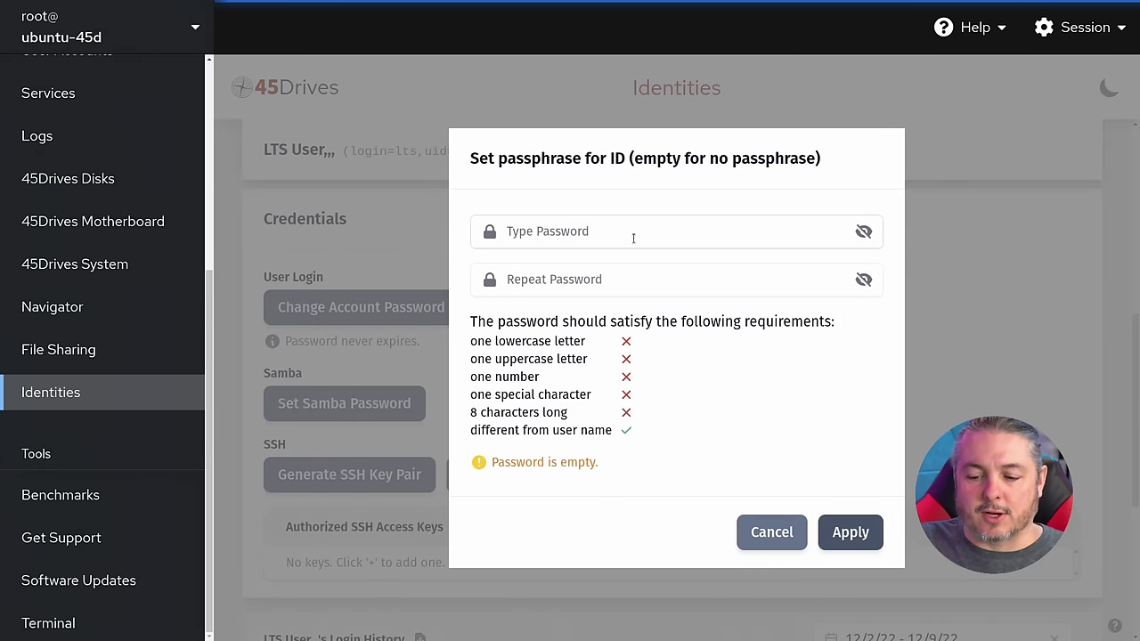
pyautogui.click(771, 533)
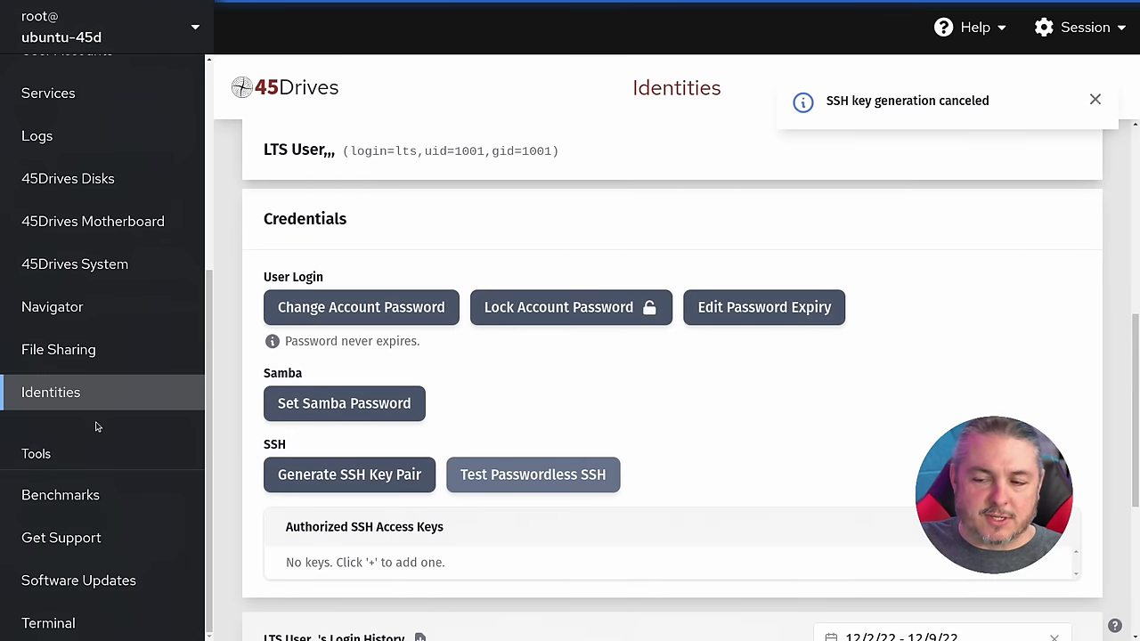
pyautogui.scroll(4, 596, 267)
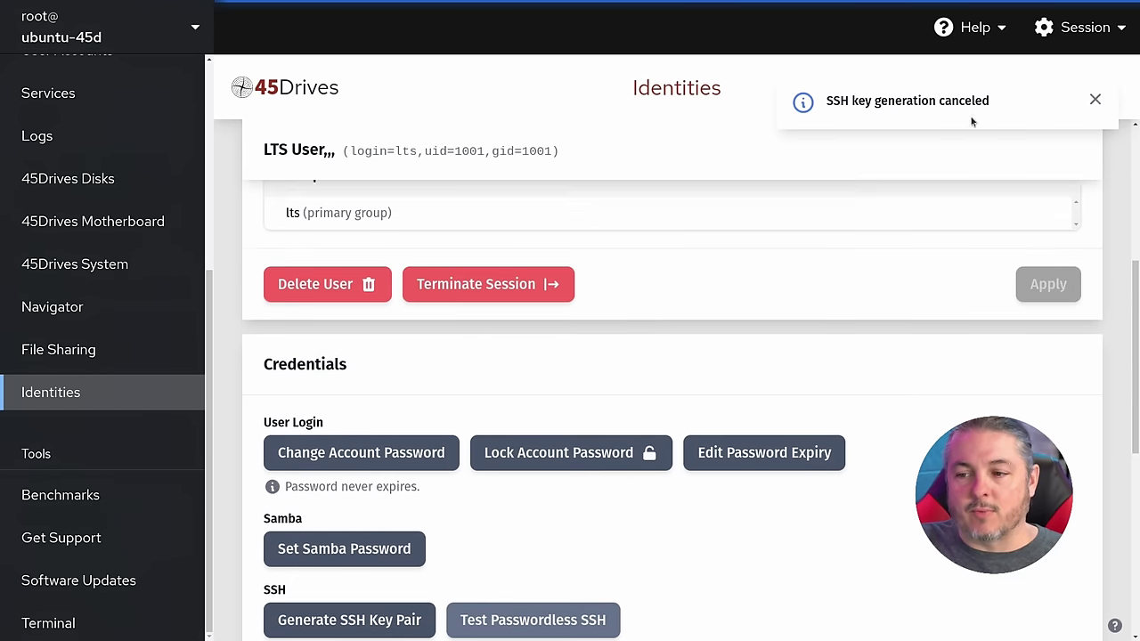
pyautogui.click(1095, 101)
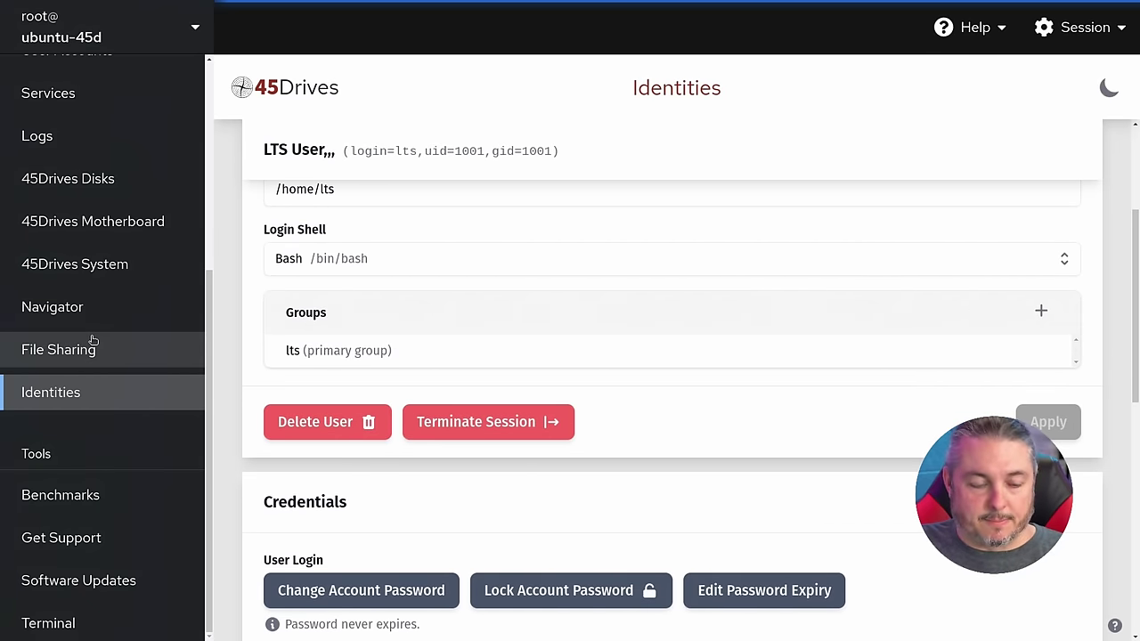
# - Open the list of system services and reduce the page zoom to 100%
pyautogui.scroll(3, 125, 392)
pyautogui.scroll(3, 128, 384)
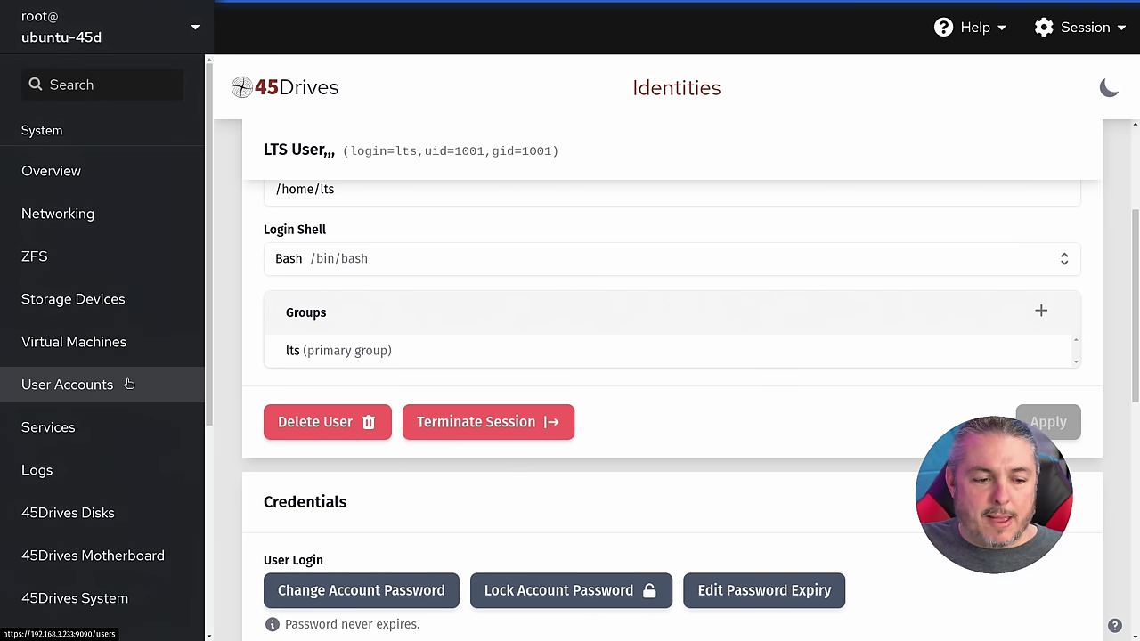
pyautogui.scroll(-1, 136, 363)
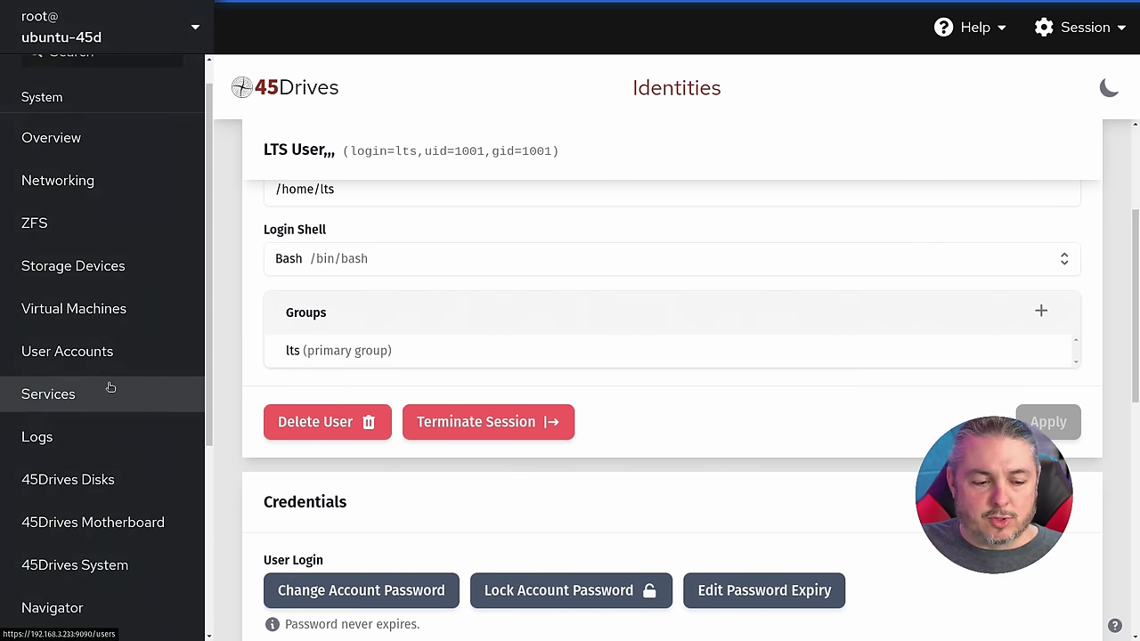
pyautogui.scroll(-1, 109, 391)
pyautogui.click(88, 364)
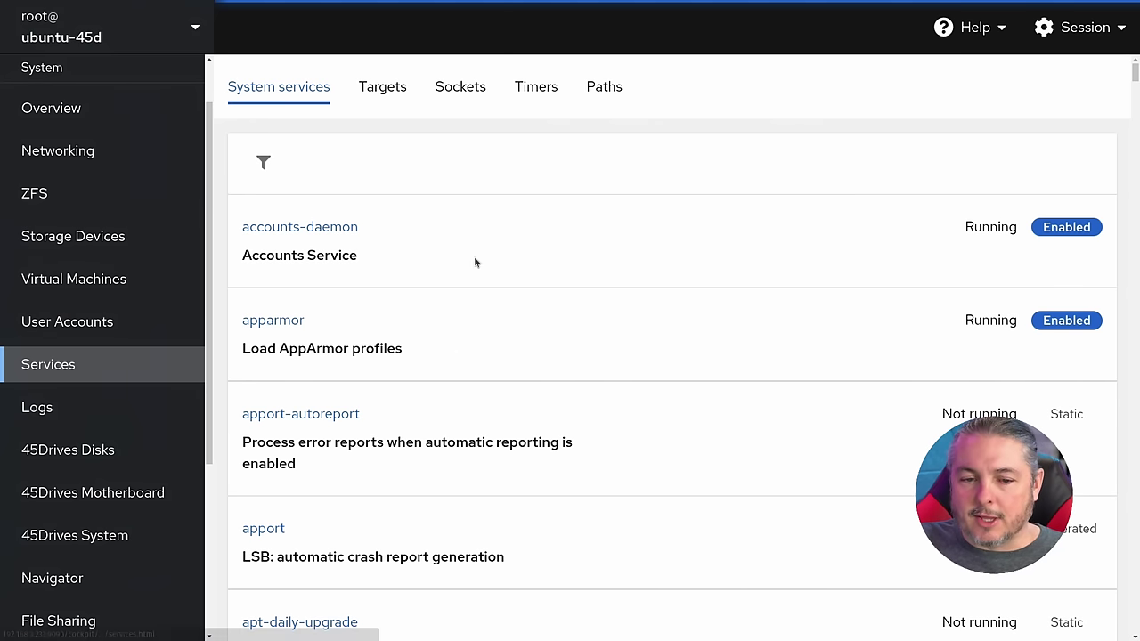
pyautogui.hotkey('ctrl', '+')
pyautogui.hotkey('ctrl', '-')
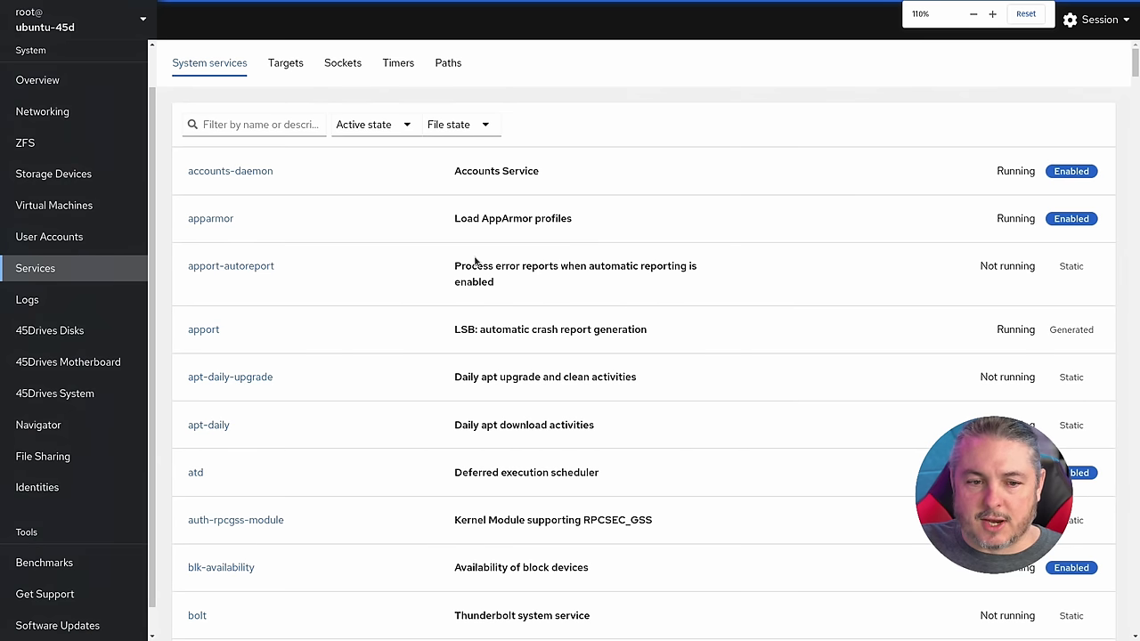
pyautogui.hotkey('ctrl', '-')
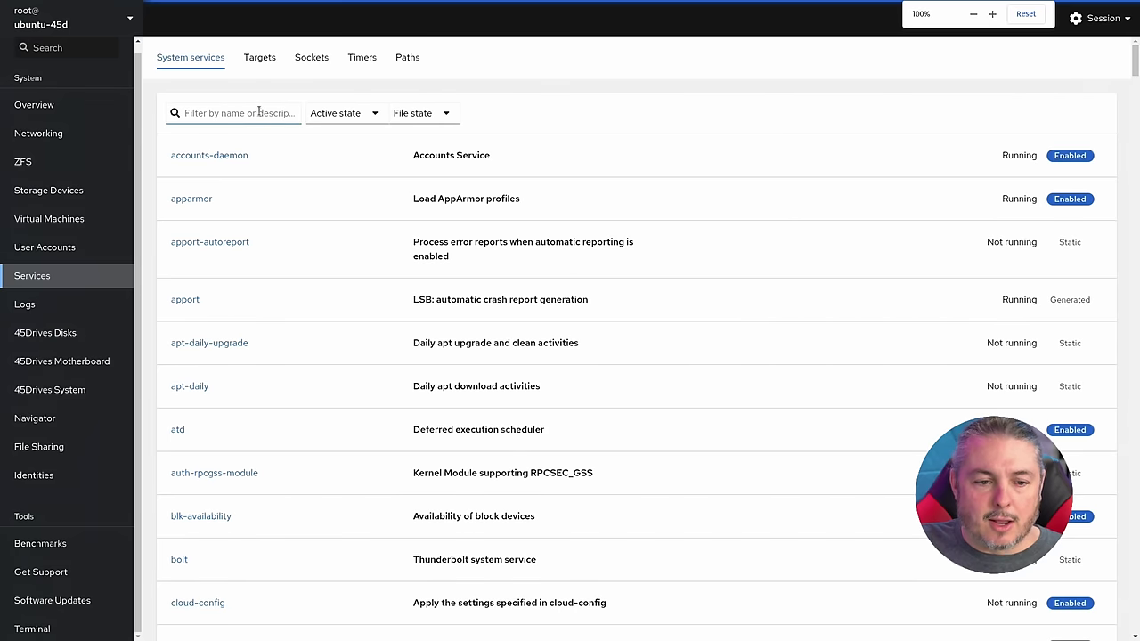
# - Filter the system services by "ze", open the znapzend service and view its additional actions
pyautogui.click(253, 113)
pyautogui.write('ze')
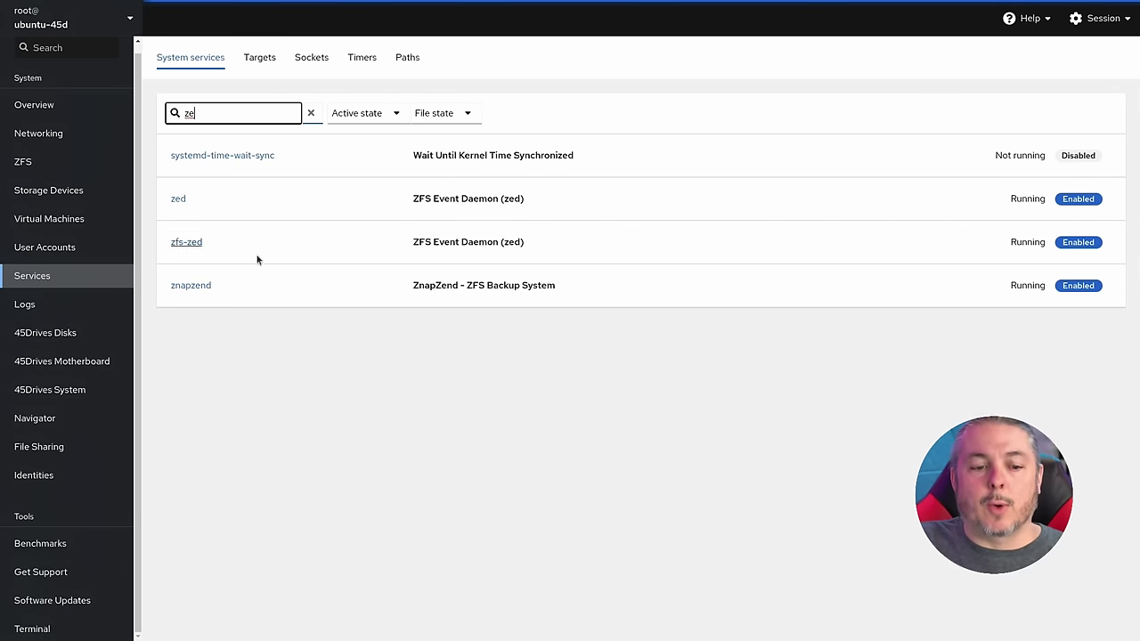
pyautogui.click(198, 287)
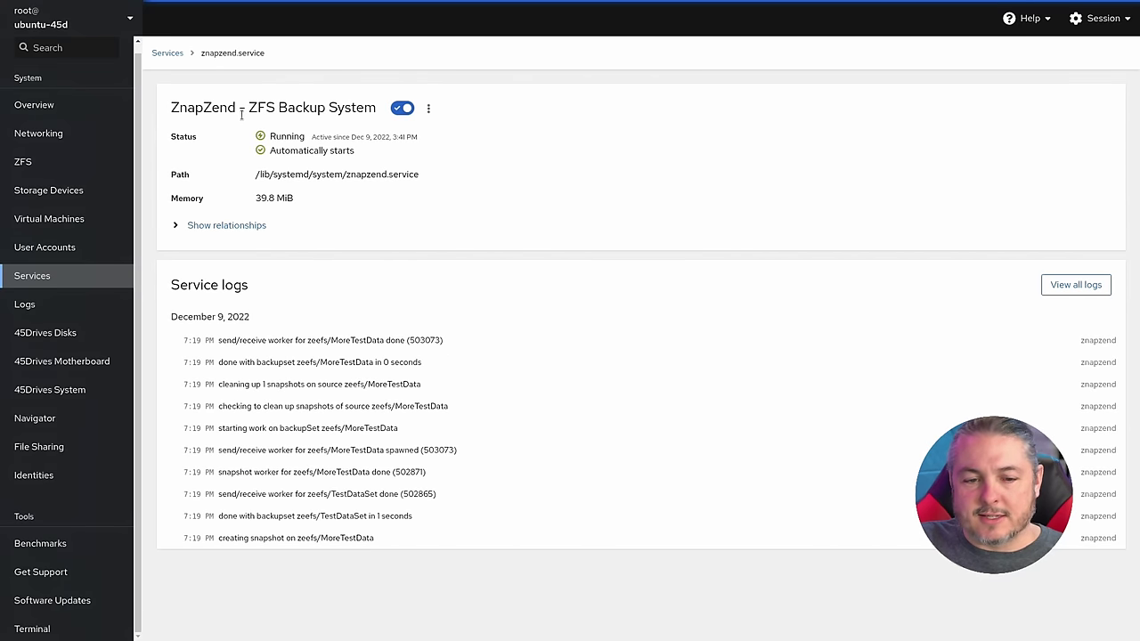
pyautogui.click(428, 108)
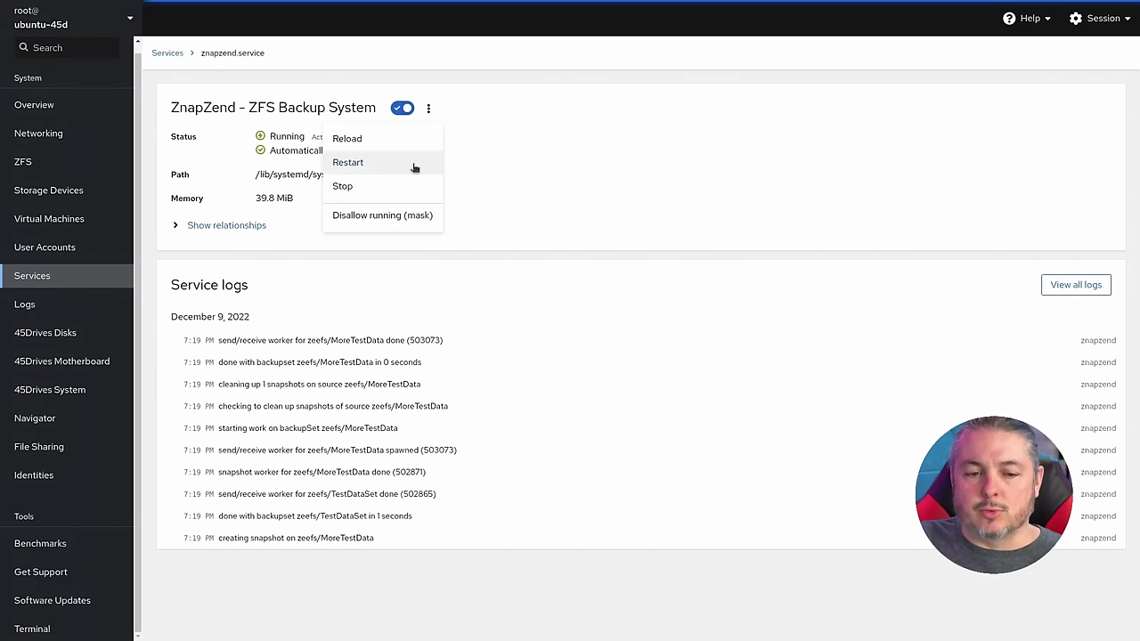
pyautogui.click(526, 107)
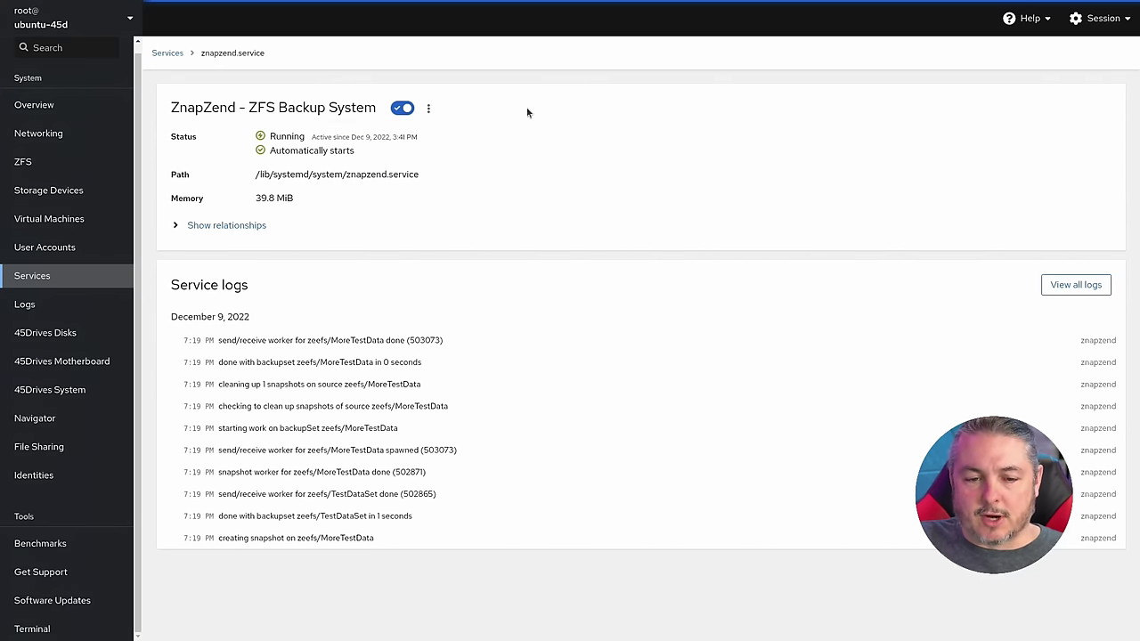
# - Stop and disable the ZnapZend service, and enable it again
pyautogui.click(399, 109)
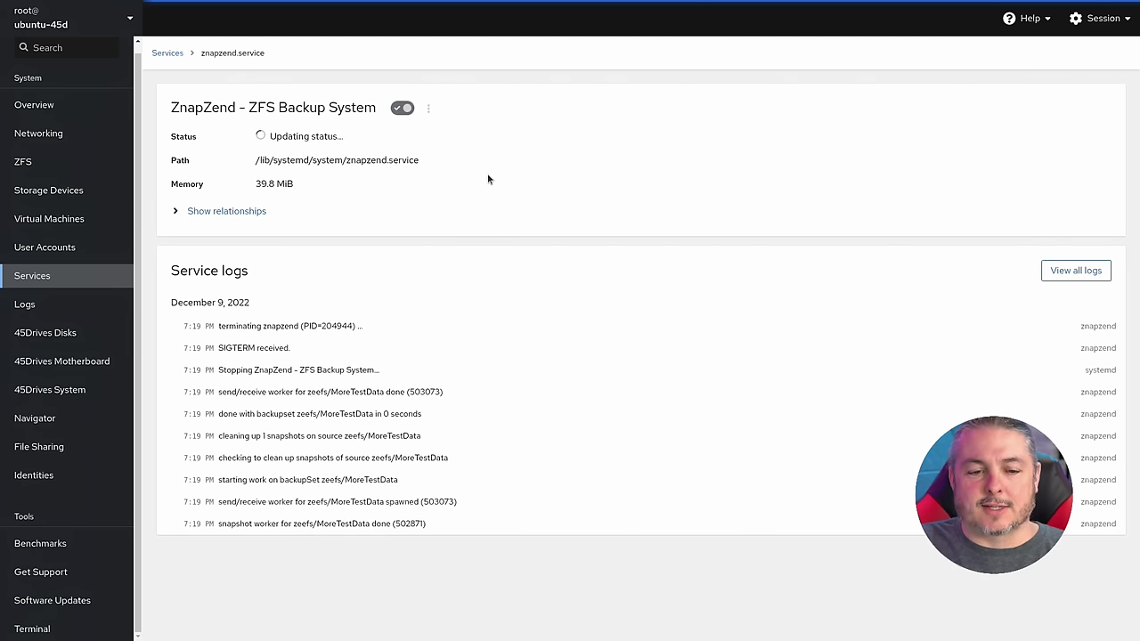
pyautogui.moveTo(458, 5)
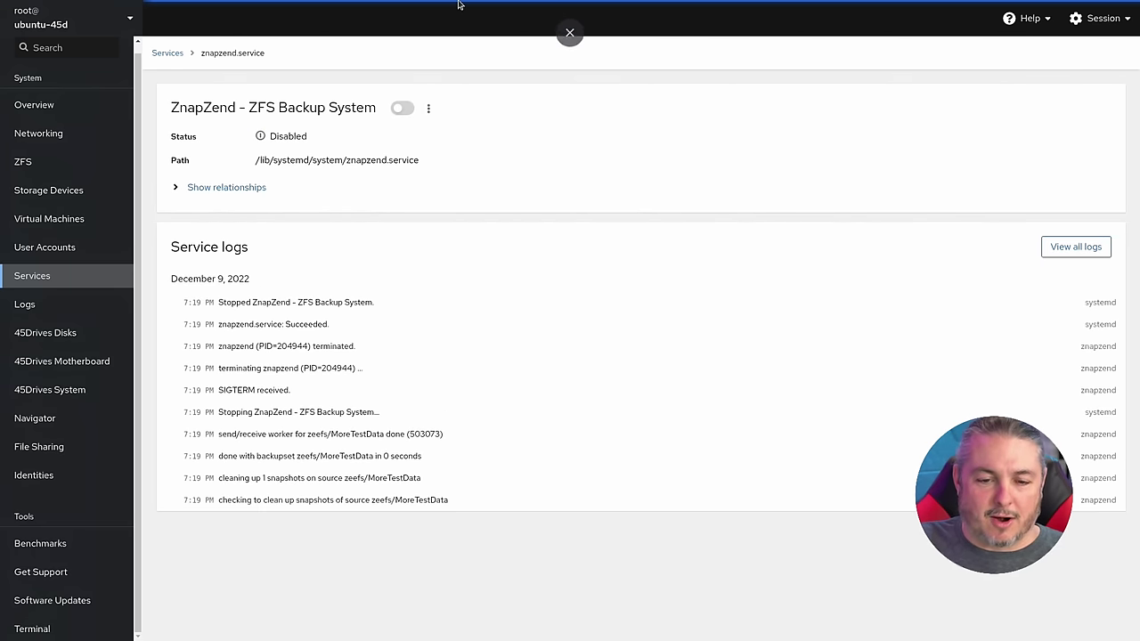
pyautogui.click(401, 108)
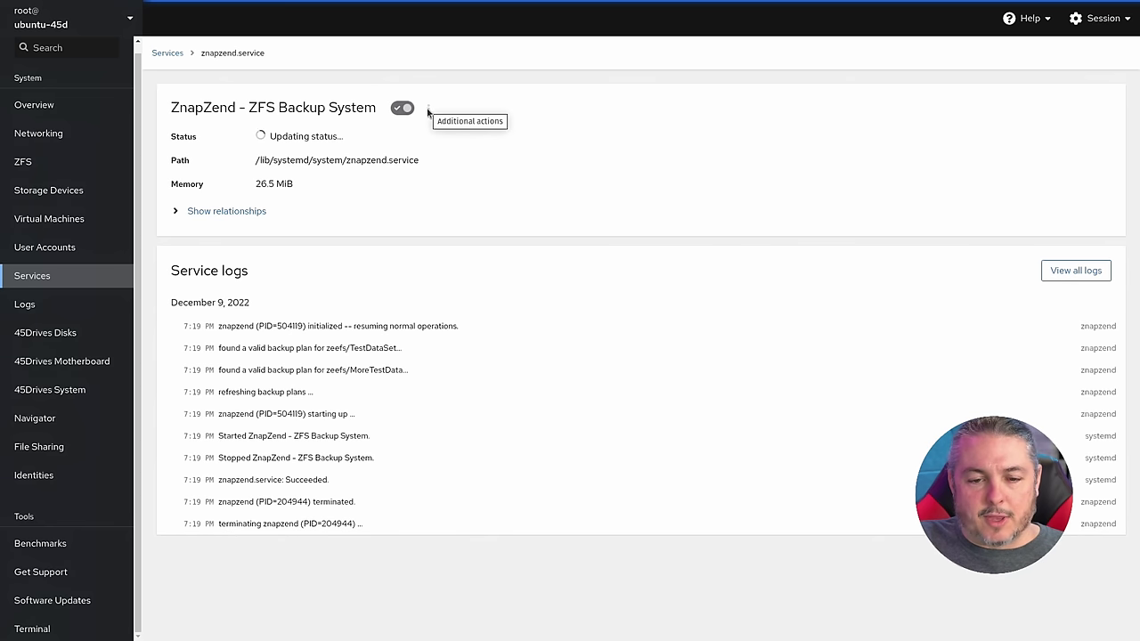
# - Review the ZnapZend service's additional actions, unit relationships and service logs
pyautogui.click(427, 109)
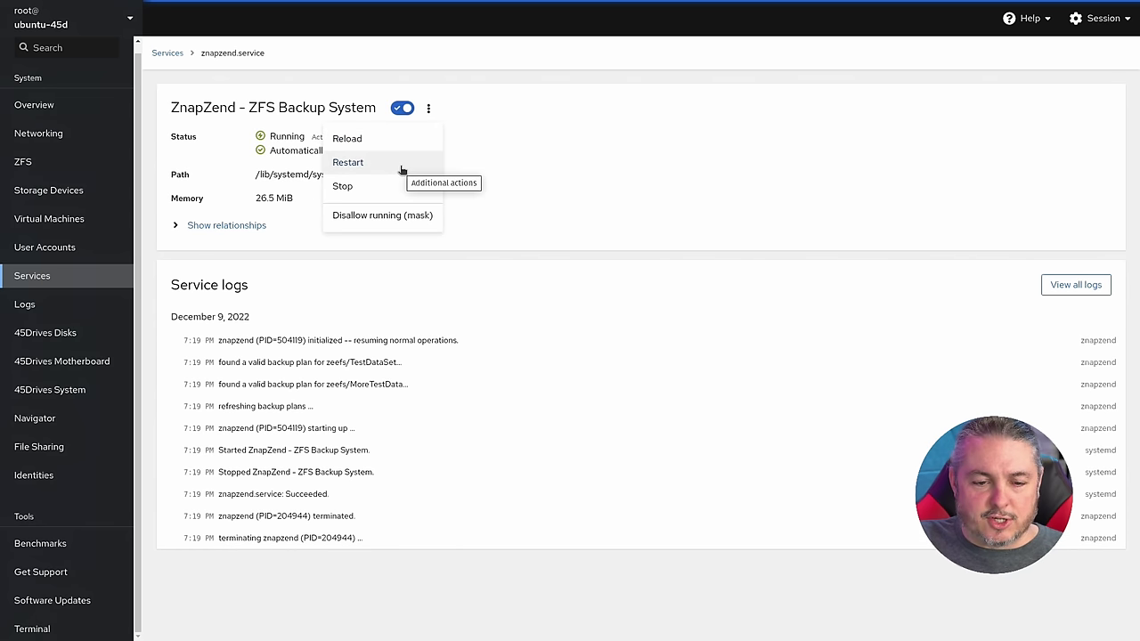
pyautogui.click(534, 177)
pyautogui.click(175, 226)
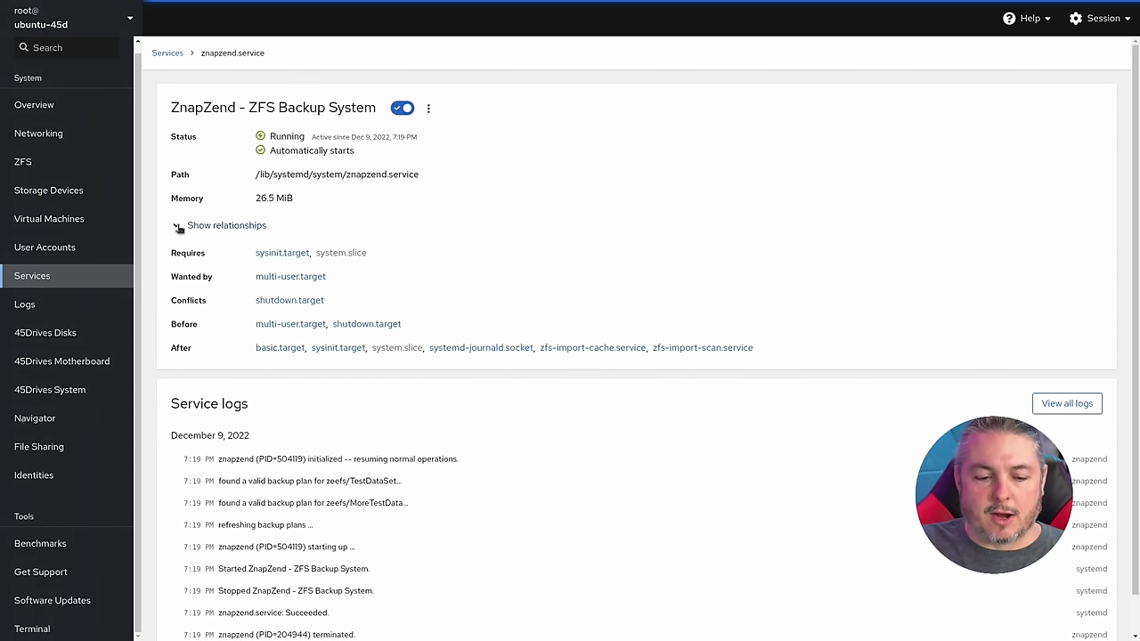
pyautogui.scroll(-1, 265, 378)
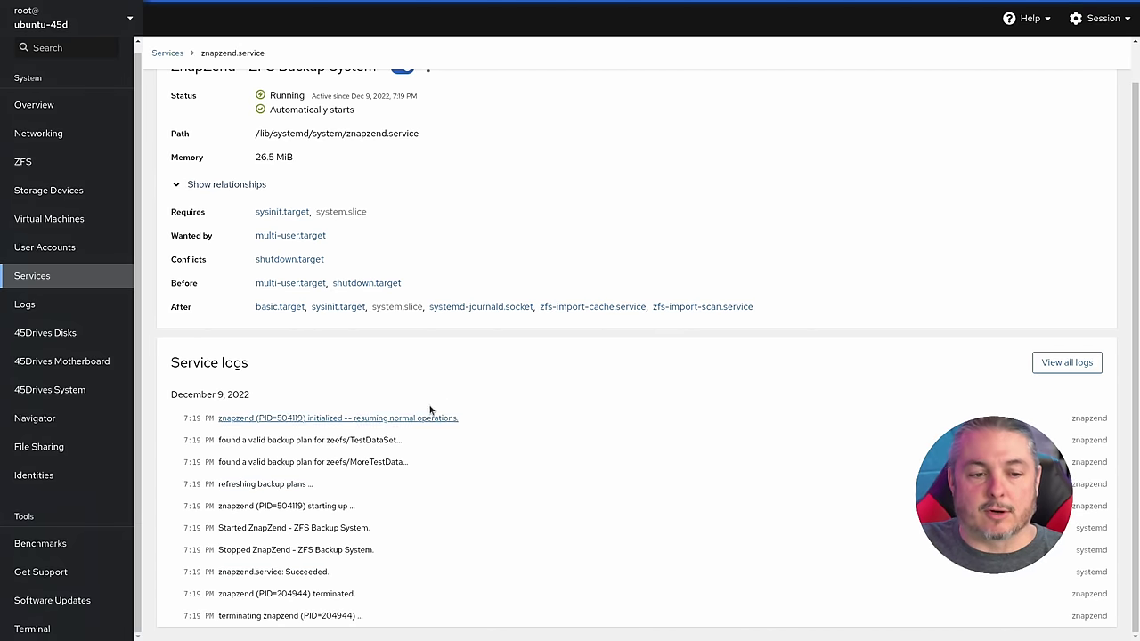
pyautogui.scroll(1, 445, 398)
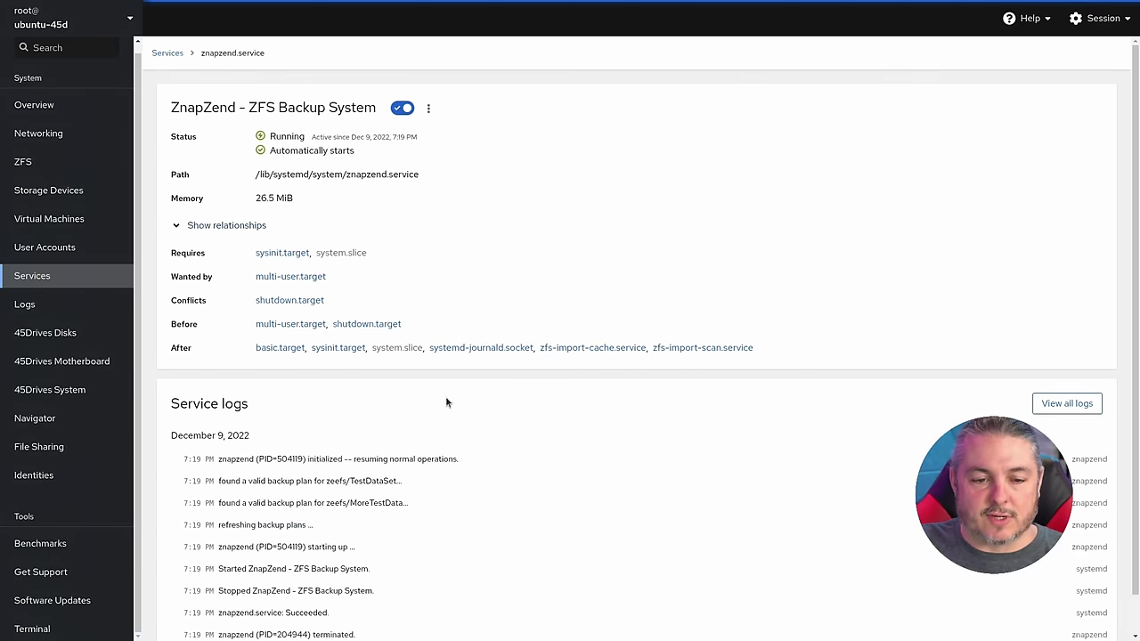
# - Return to the services list, clear the name filter and look through the sockets, targets, timers and paths
pyautogui.click(172, 52)
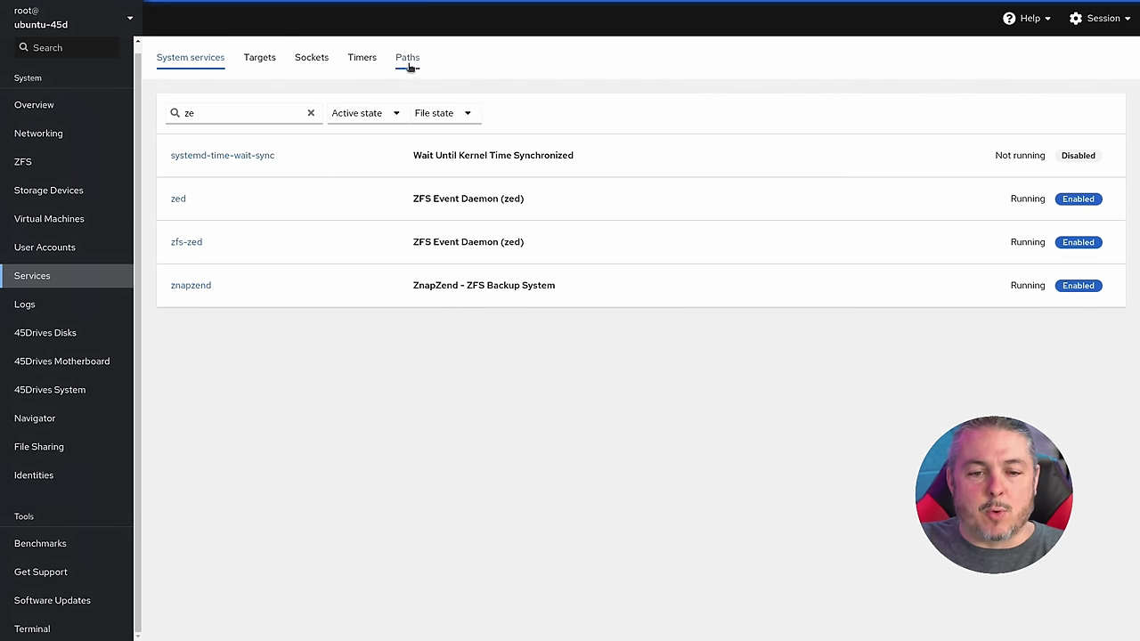
pyautogui.click(361, 60)
pyautogui.click(322, 60)
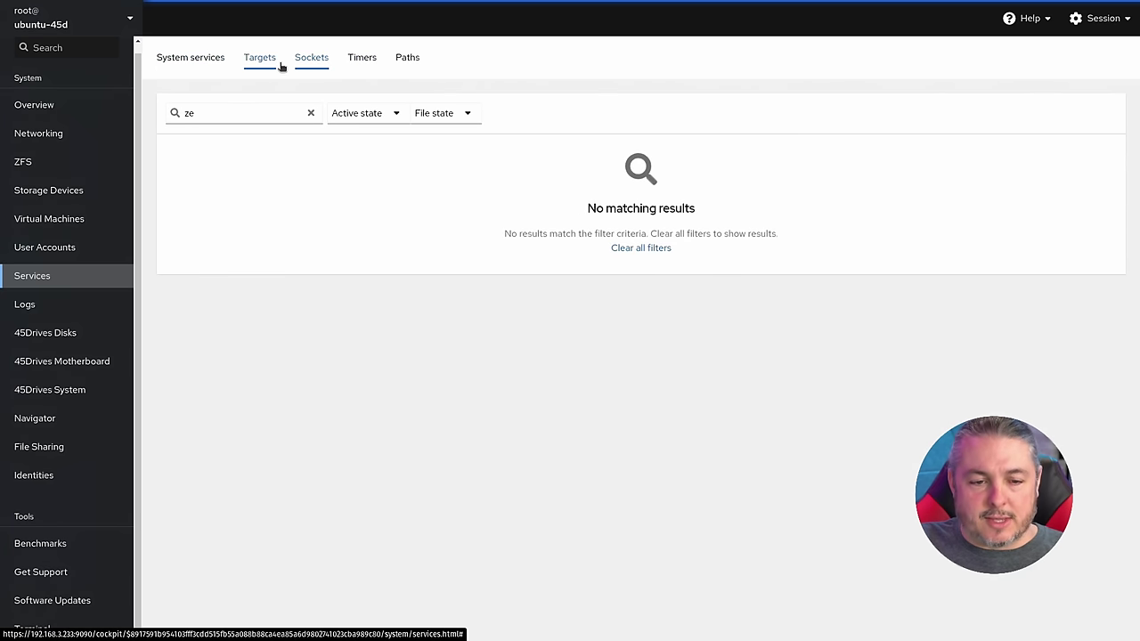
pyautogui.click(311, 113)
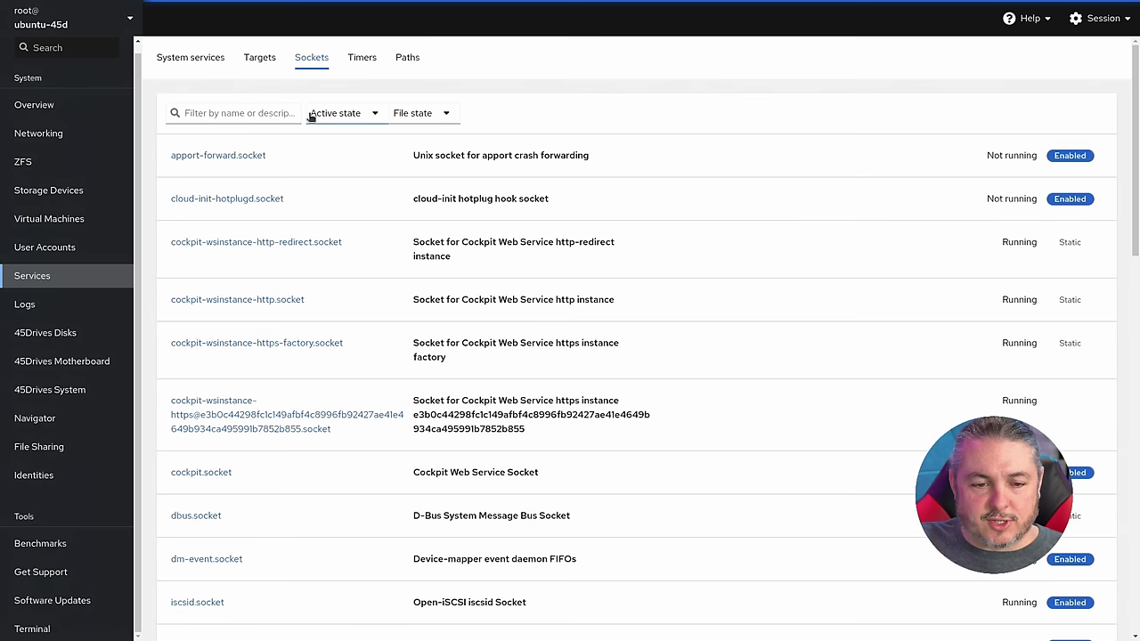
pyautogui.click(250, 64)
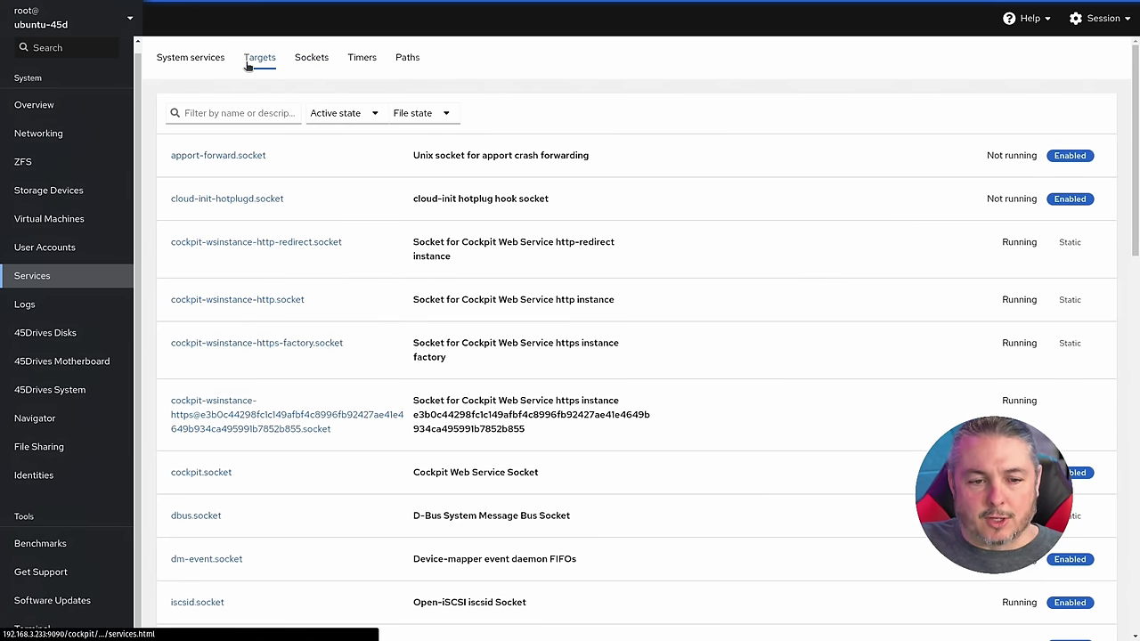
pyautogui.click(364, 68)
pyautogui.click(408, 66)
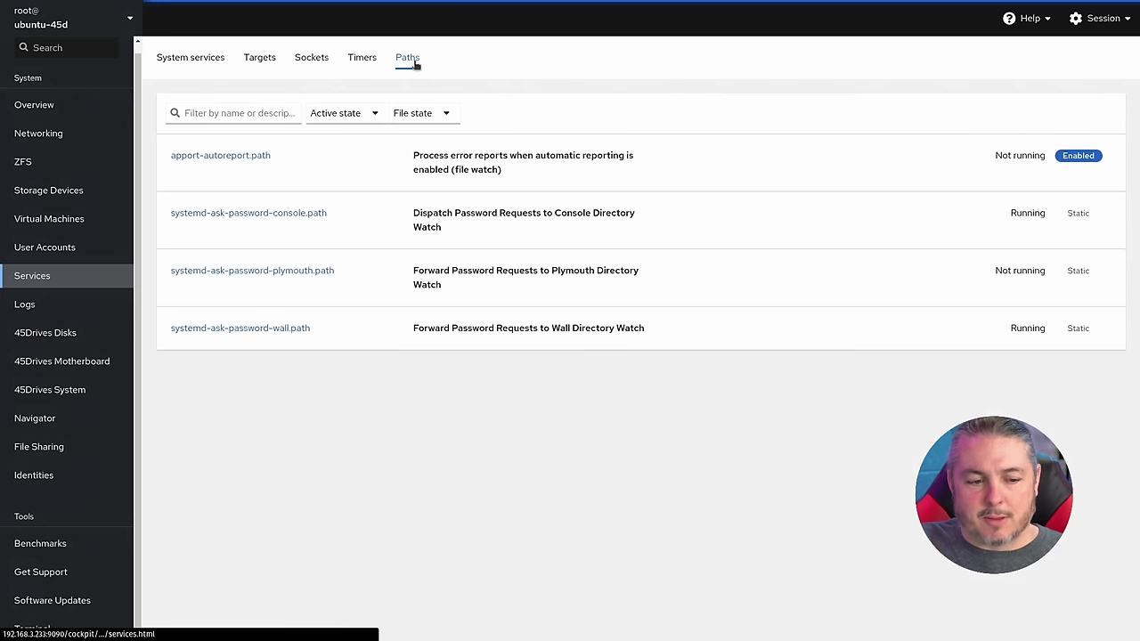
# - Open the system logs and filter them to priority Alert and above
pyautogui.click(99, 305)
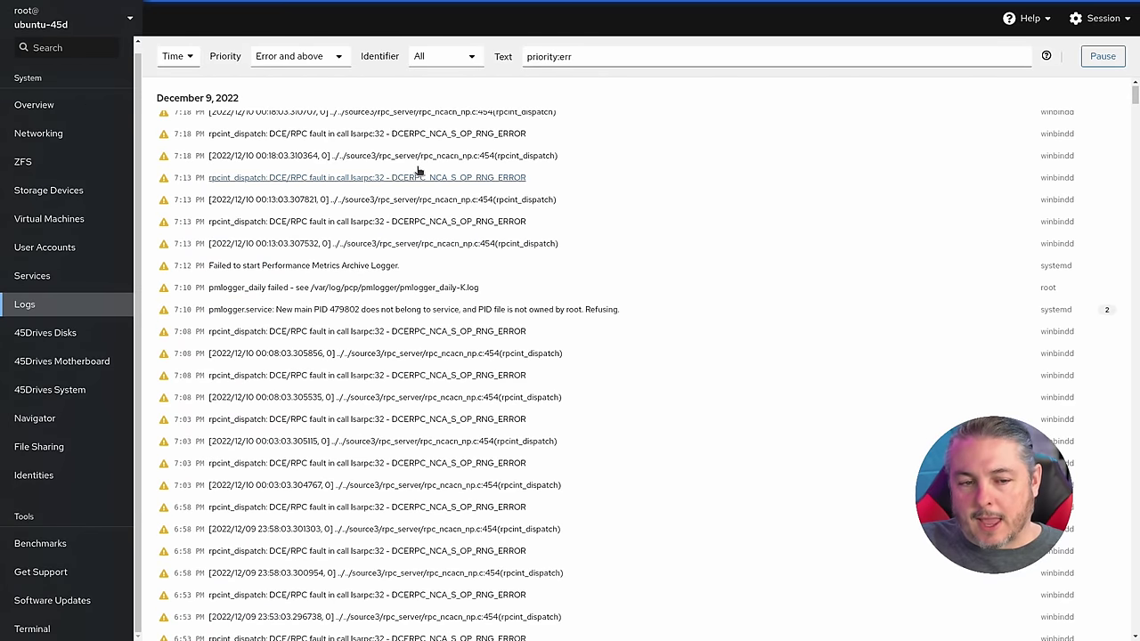
pyautogui.click(344, 57)
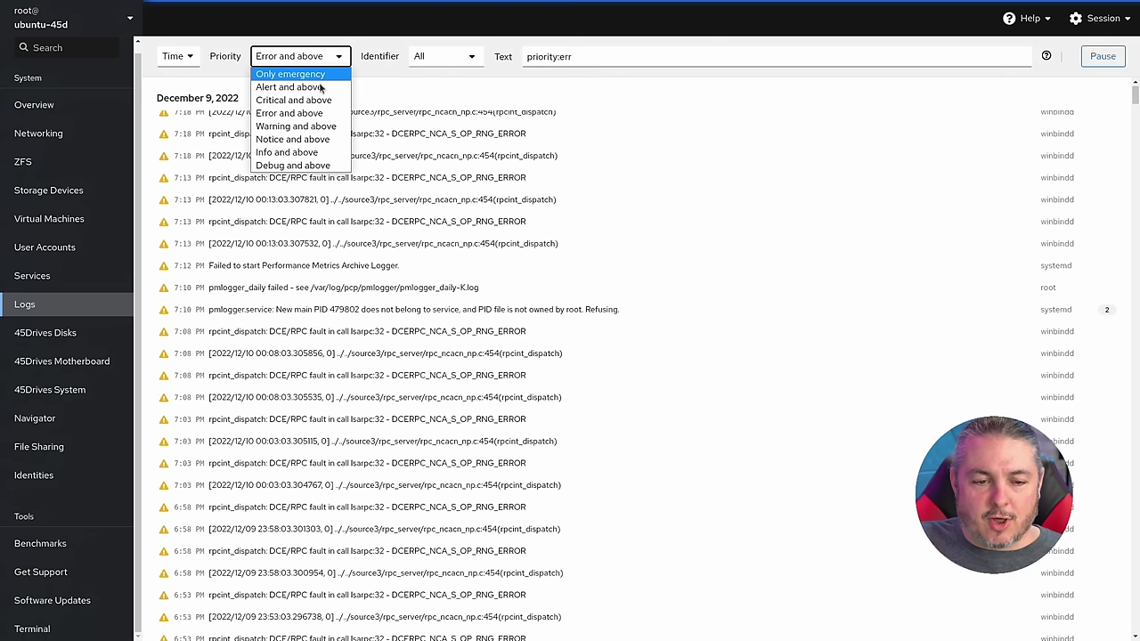
pyautogui.click(319, 88)
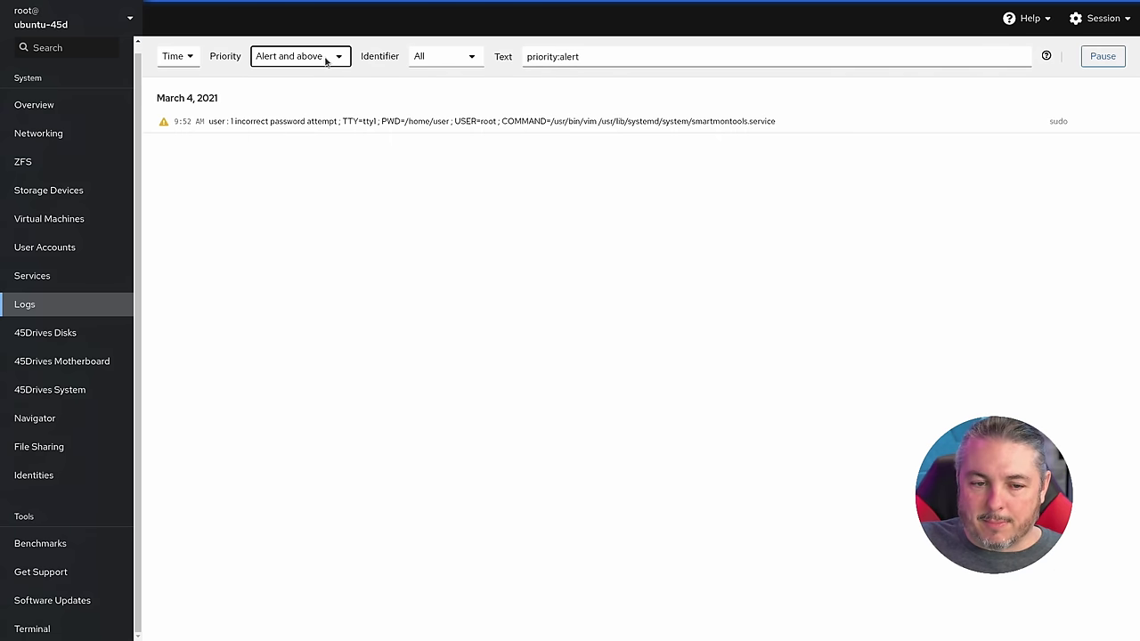
# - Open the sudo incorrect-password log entry, review its detailed fields and return to the log list
pyautogui.click(297, 123)
pyautogui.scroll(-3, 594, 265)
pyautogui.scroll(3, 597, 285)
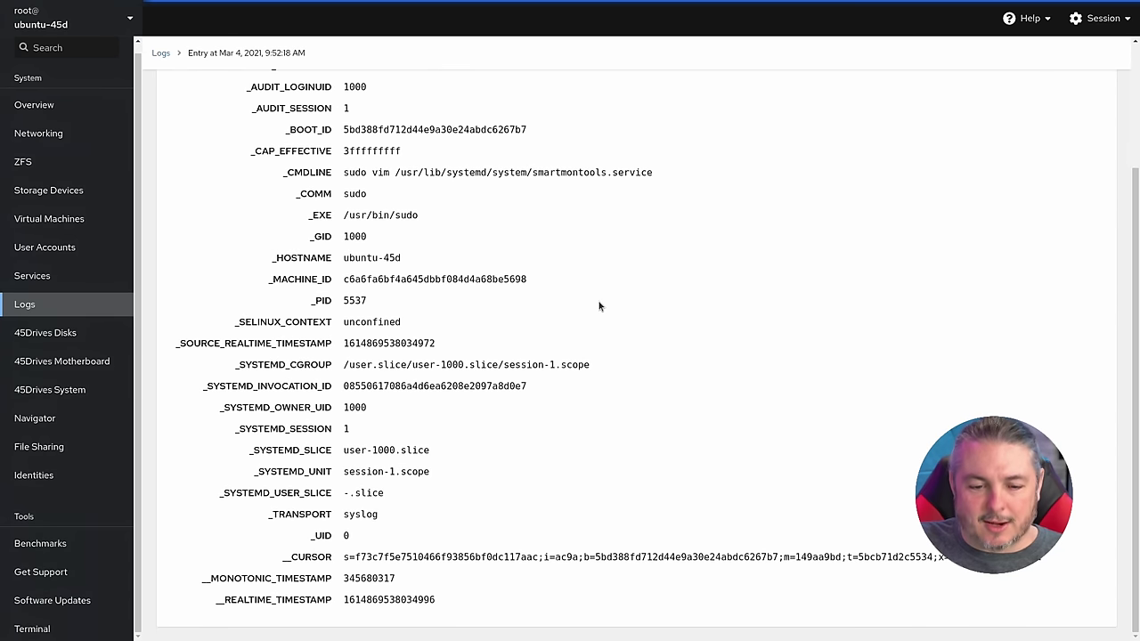
pyautogui.rightClick(458, 164)
pyautogui.press('Escape')
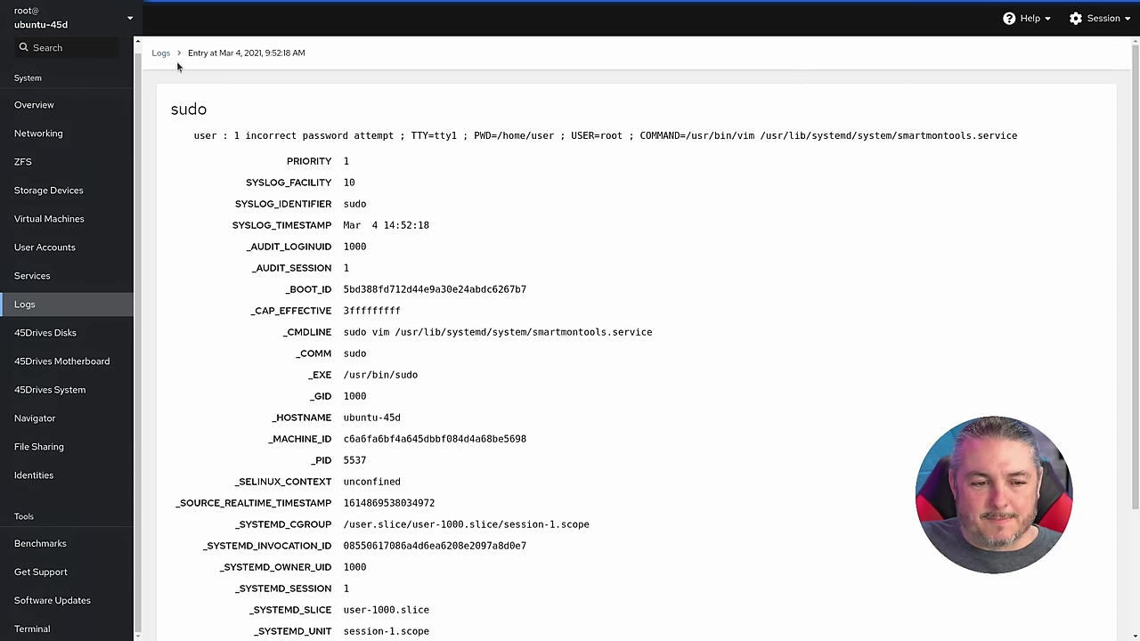
pyautogui.click(160, 54)
# - Filter the logs to priority Error and above with all identifiers, and look through the entries
pyautogui.click(316, 57)
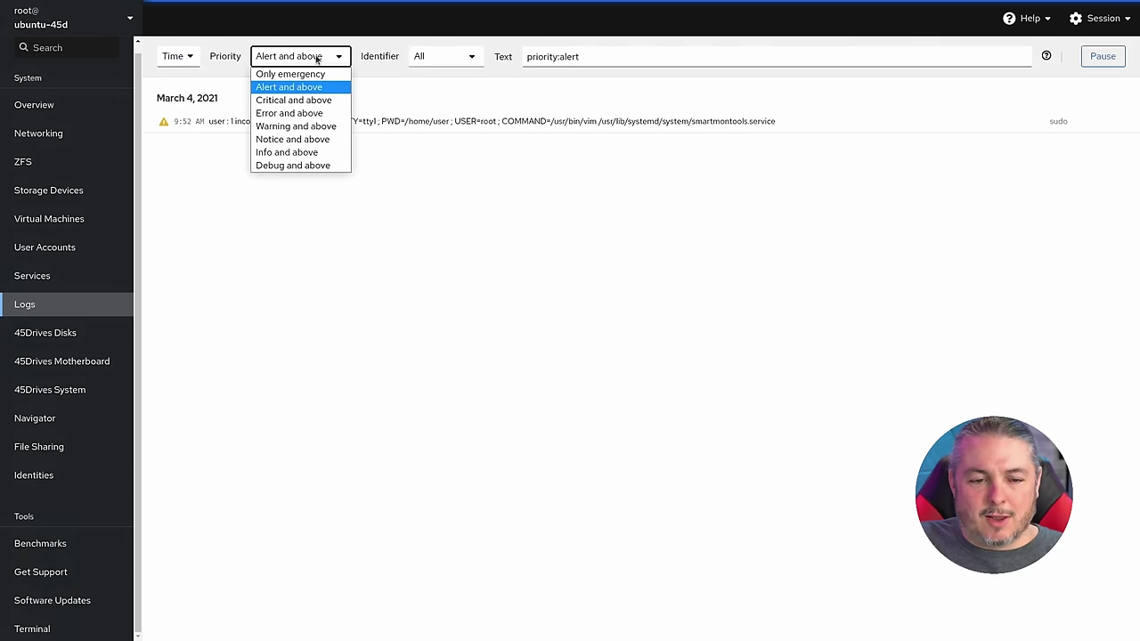
pyautogui.click(313, 114)
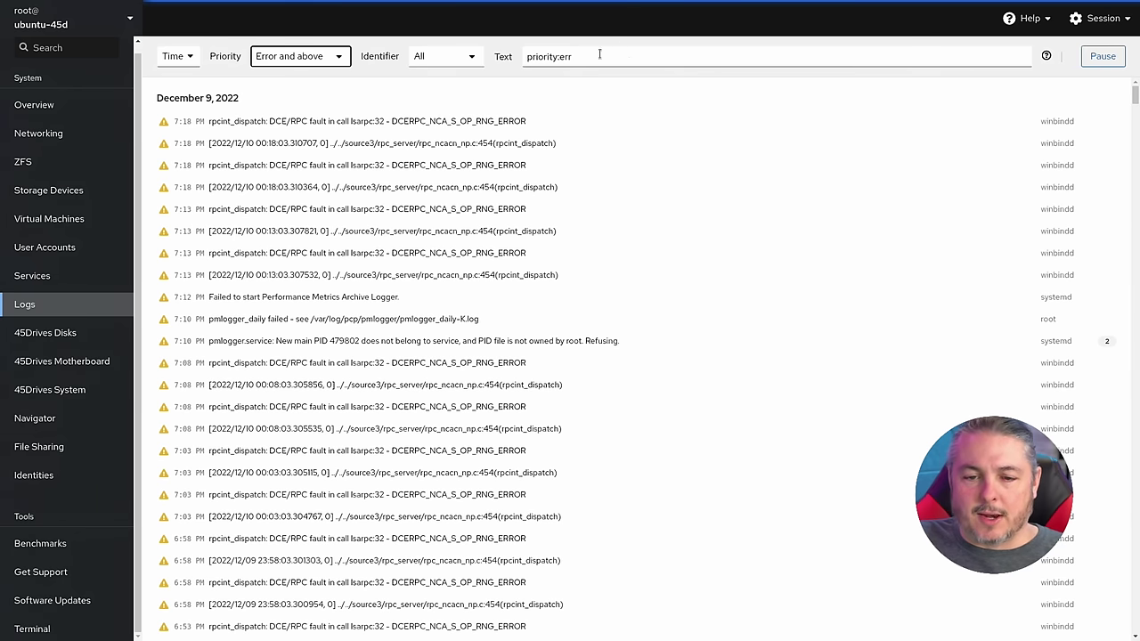
pyautogui.click(479, 60)
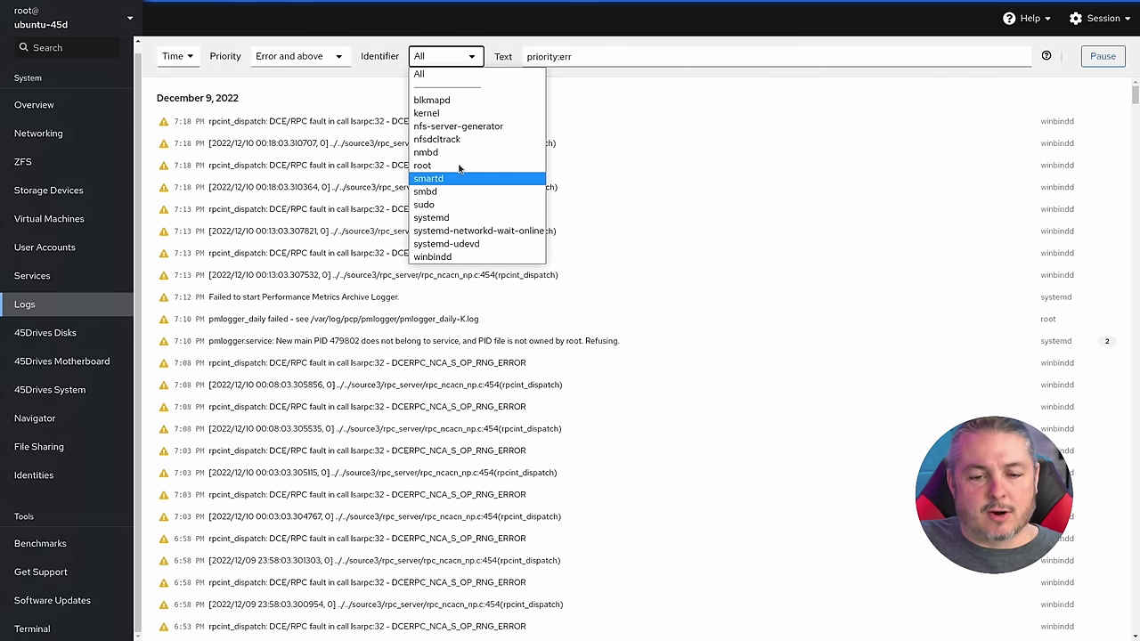
pyautogui.click(459, 75)
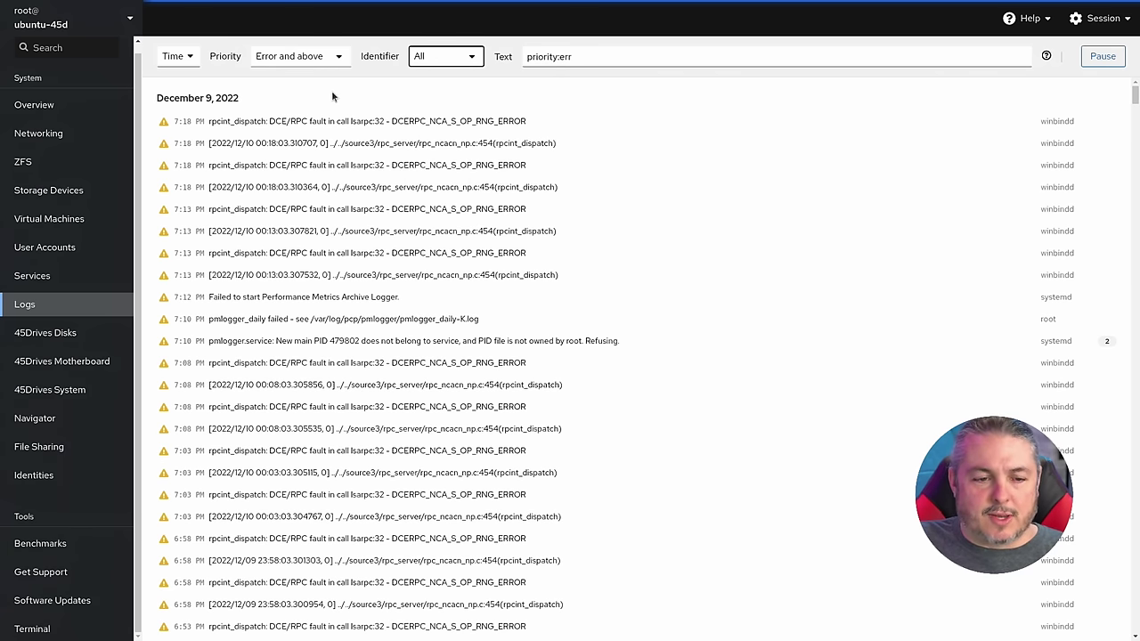
pyautogui.scroll(-5, 445, 290)
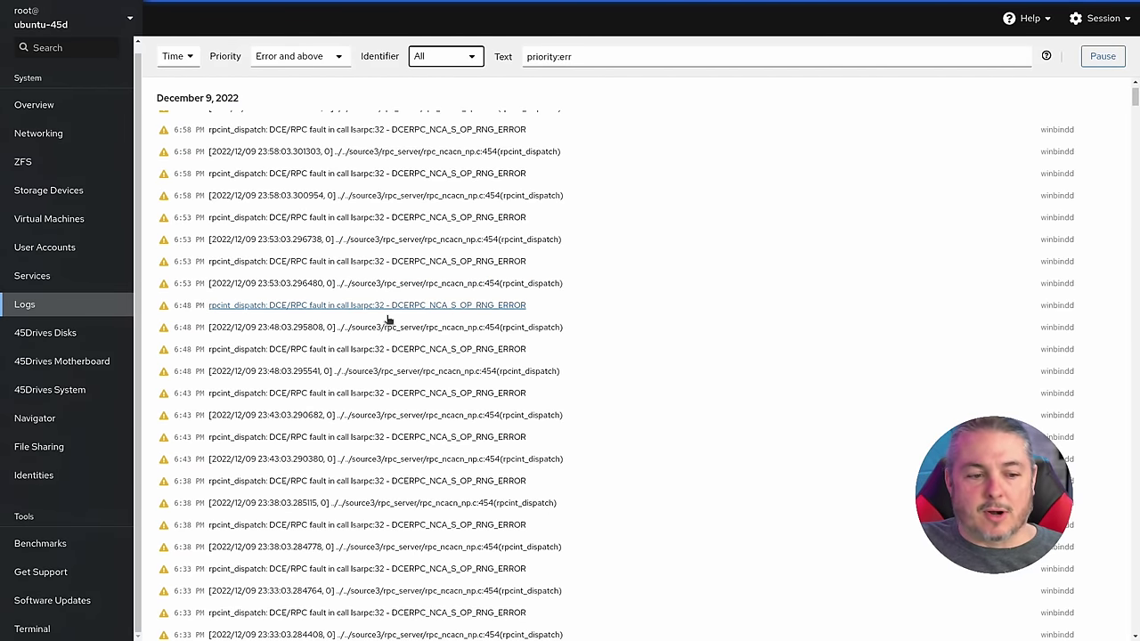
pyautogui.scroll(-1, 352, 325)
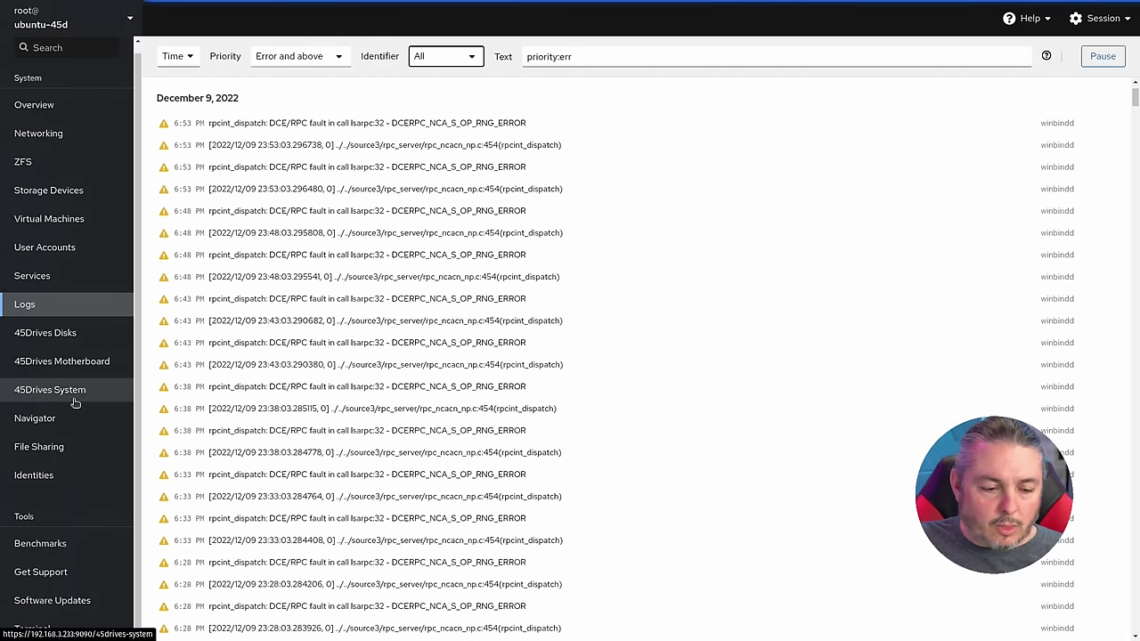
# - Open the Navigator file browser and look through the folders and files in /etc
pyautogui.click(93, 423)
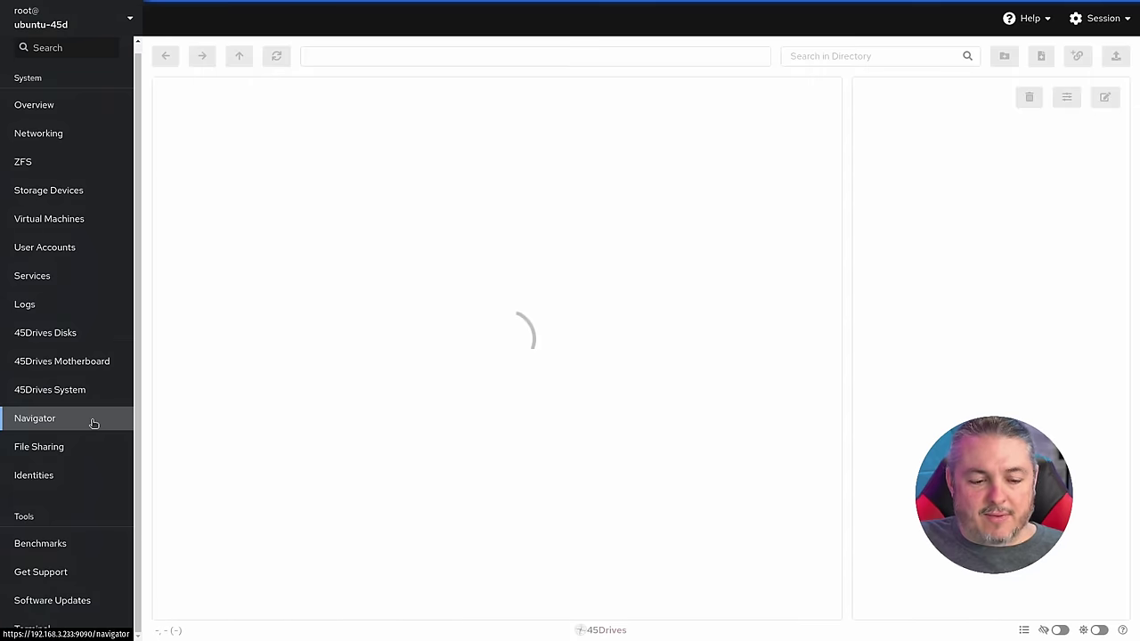
pyautogui.scroll(-10, 489, 294)
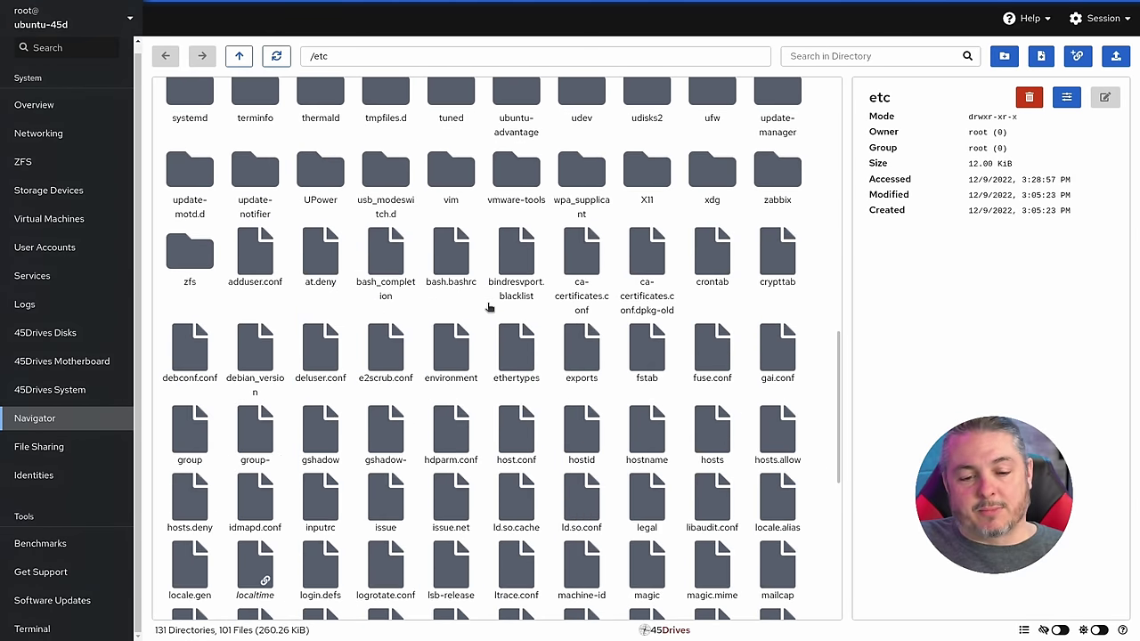
pyautogui.scroll(10, 489, 307)
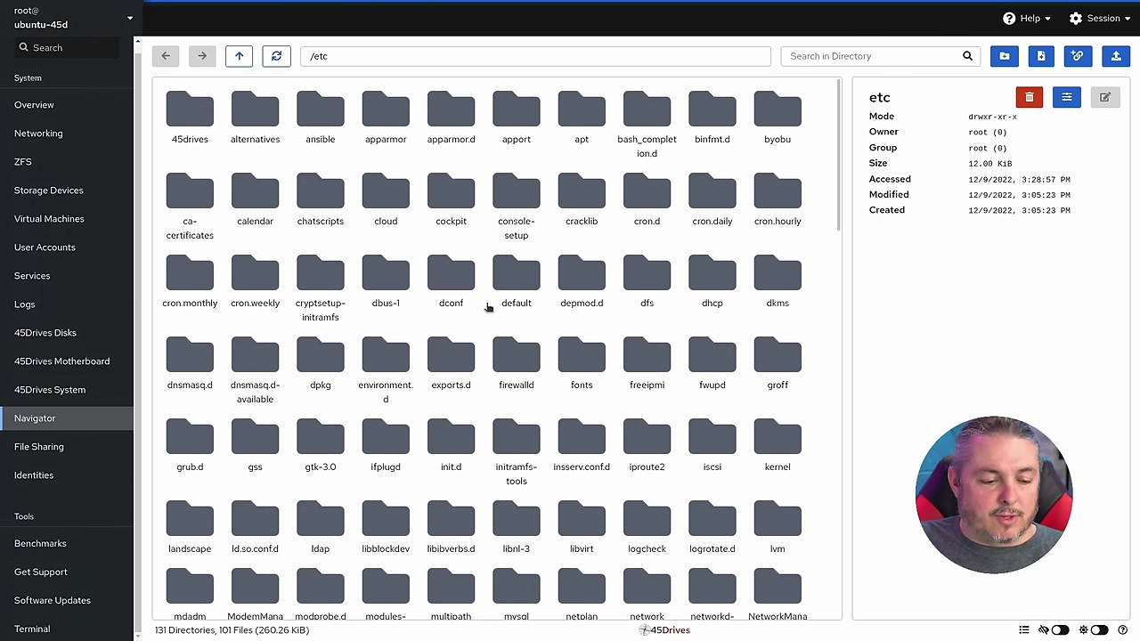
# - Review the Samba file sharing settings, including the shares.conf include line and configuration import options, and open the NFS shares
pyautogui.click(88, 450)
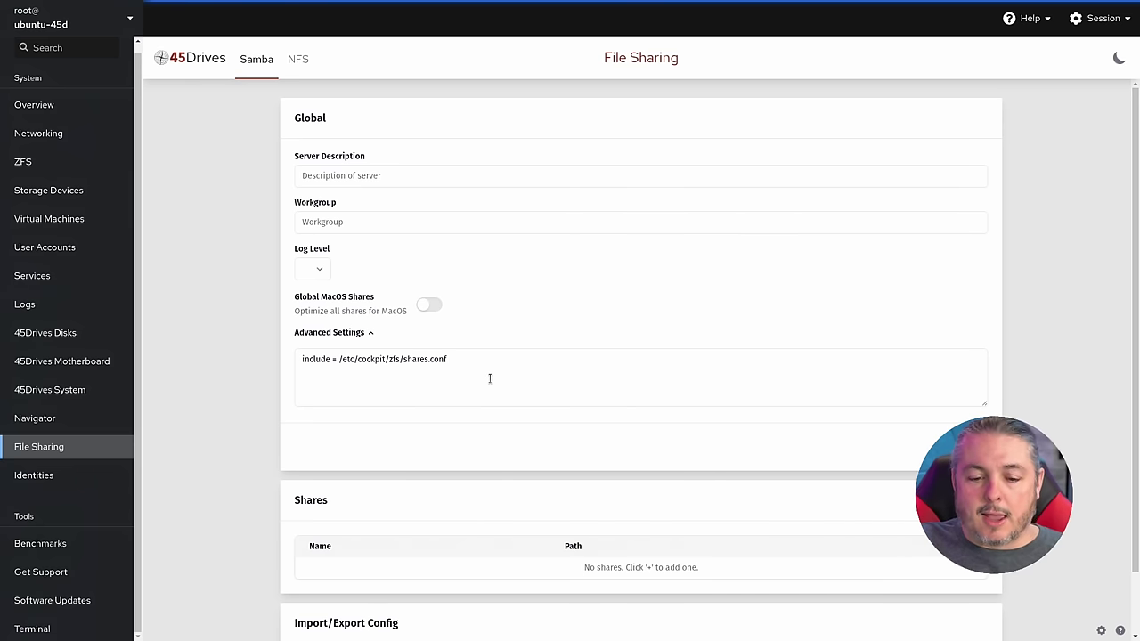
pyautogui.hotkey('ctrl', '+')
pyautogui.hotkey('ctrl', '+')
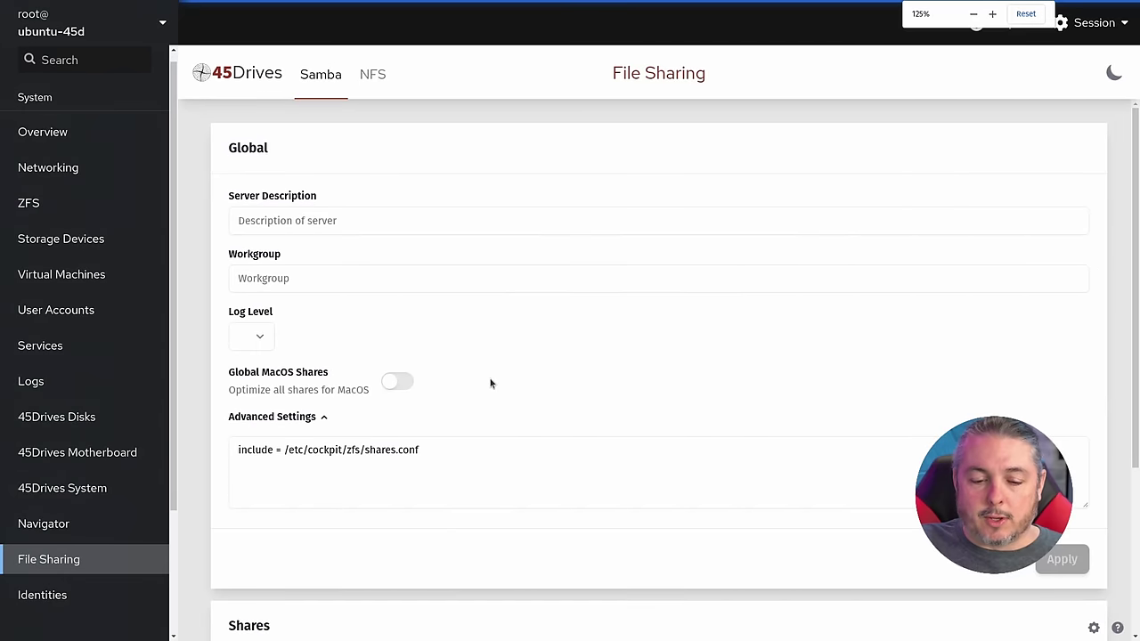
pyautogui.tripleClick(353, 458)
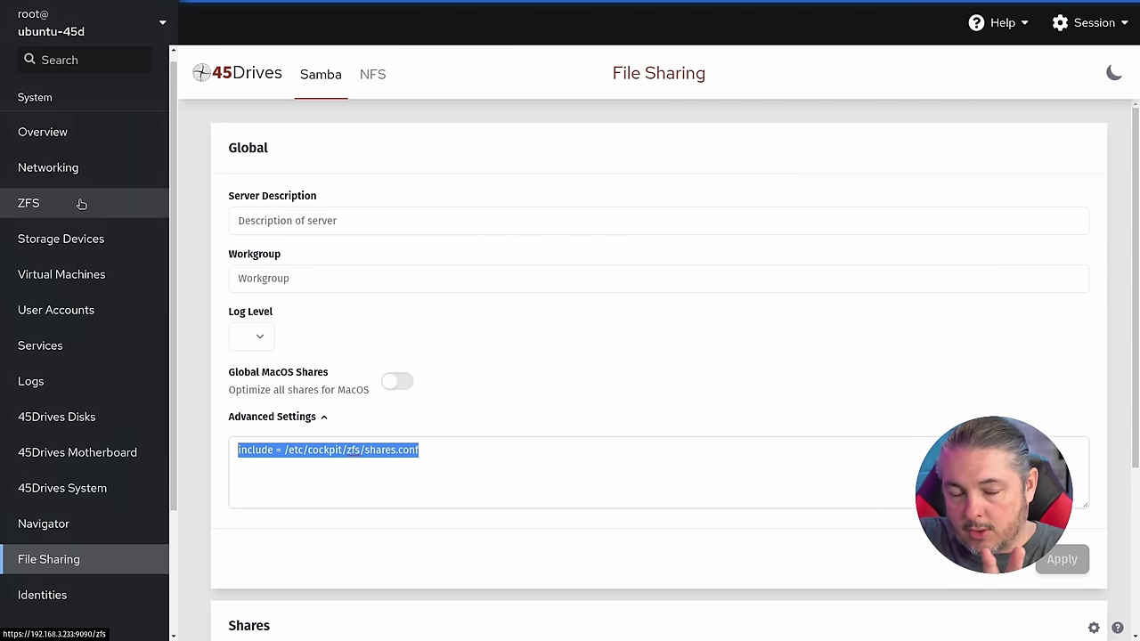
pyautogui.scroll(-3, 564, 267)
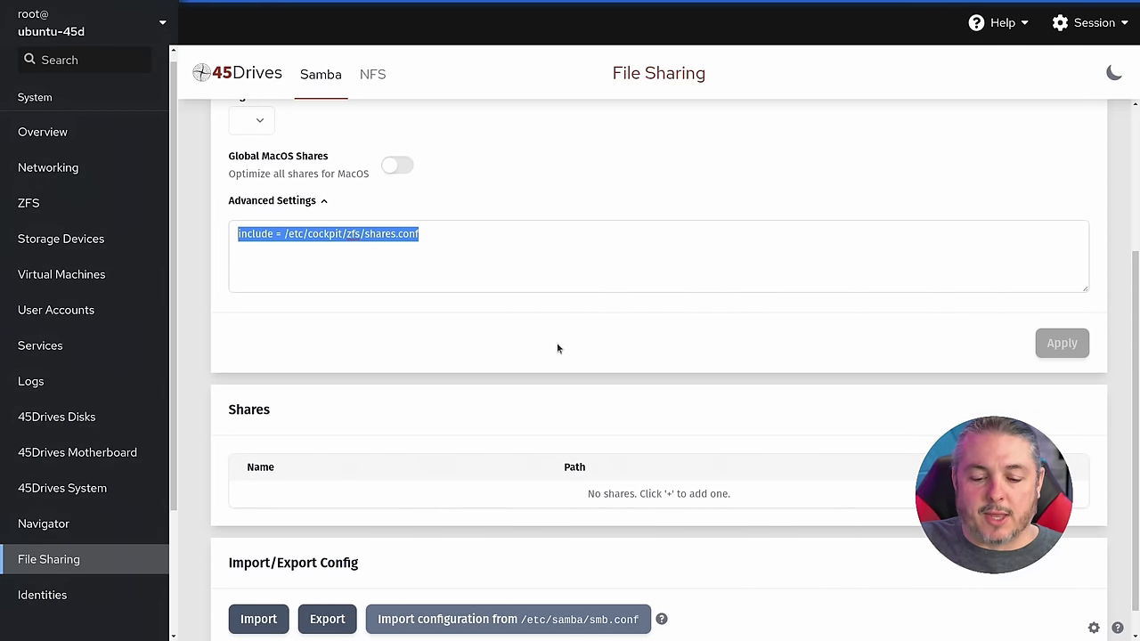
pyautogui.scroll(-1, 557, 350)
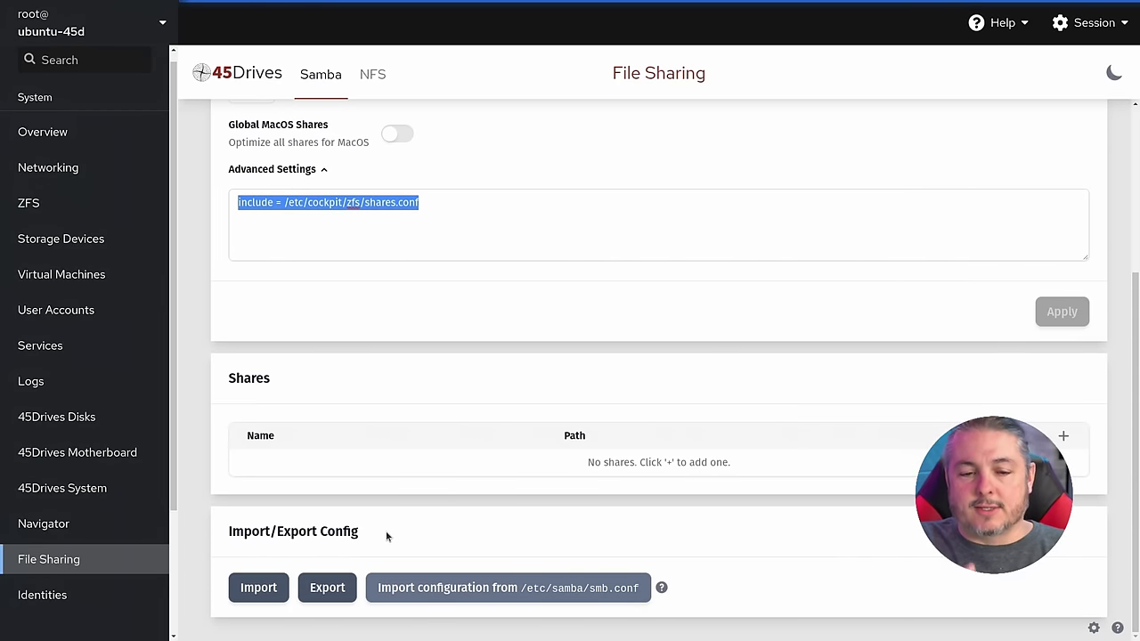
pyautogui.scroll(3, 386, 535)
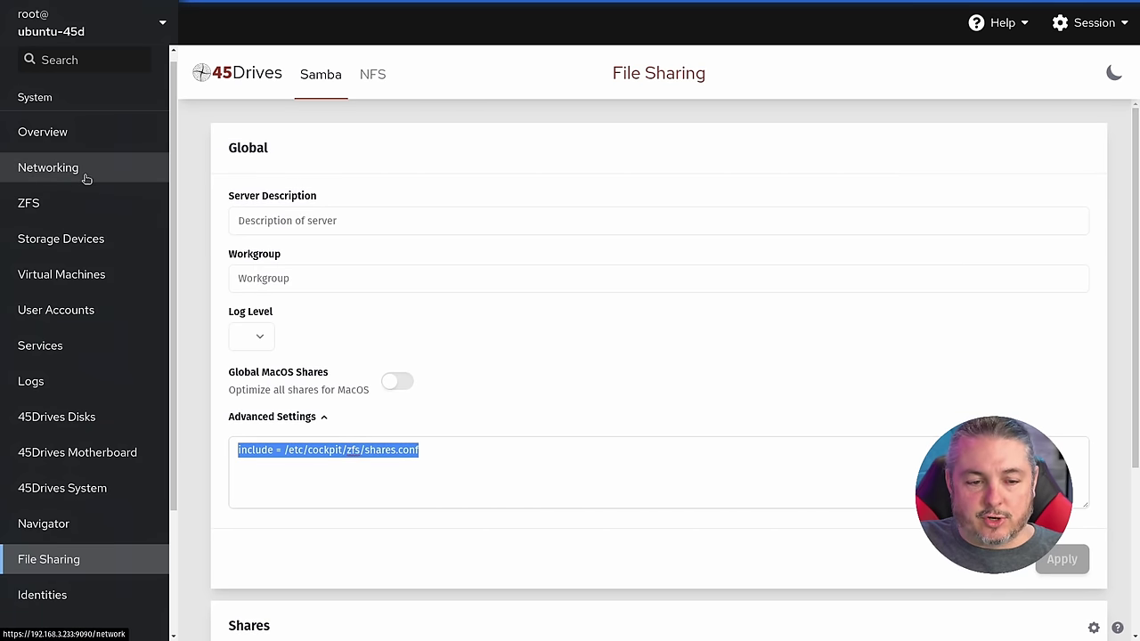
pyautogui.click(373, 88)
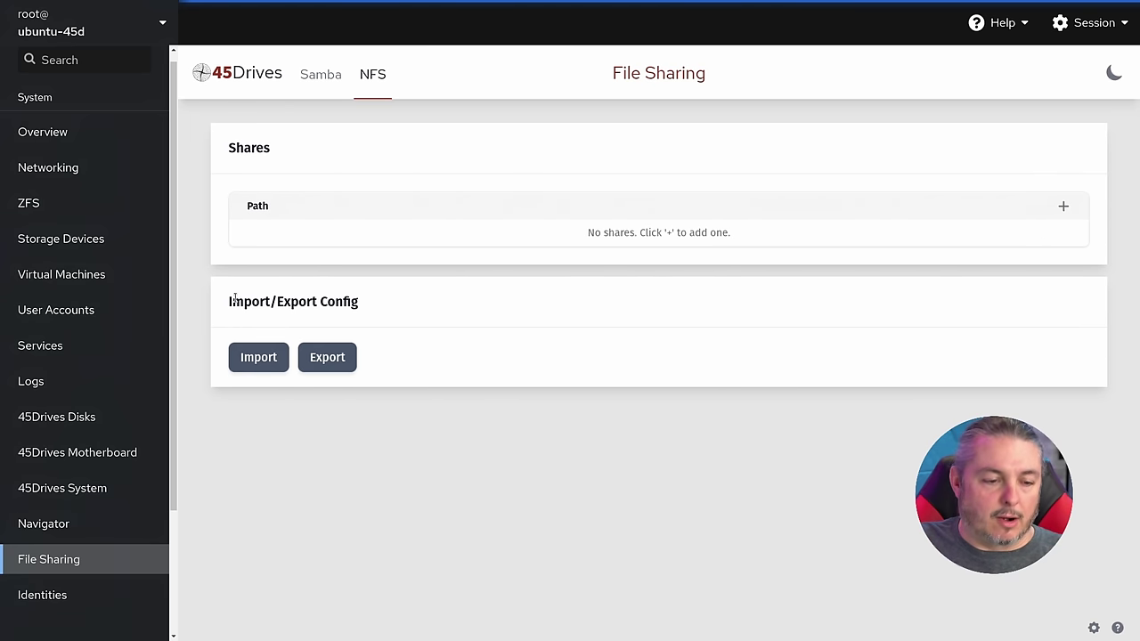
# - Open the 45Drives disk viewer and examine the zpool name, vdev name and vdev type for the drive in slot 2-15
pyautogui.scroll(-3, 115, 352)
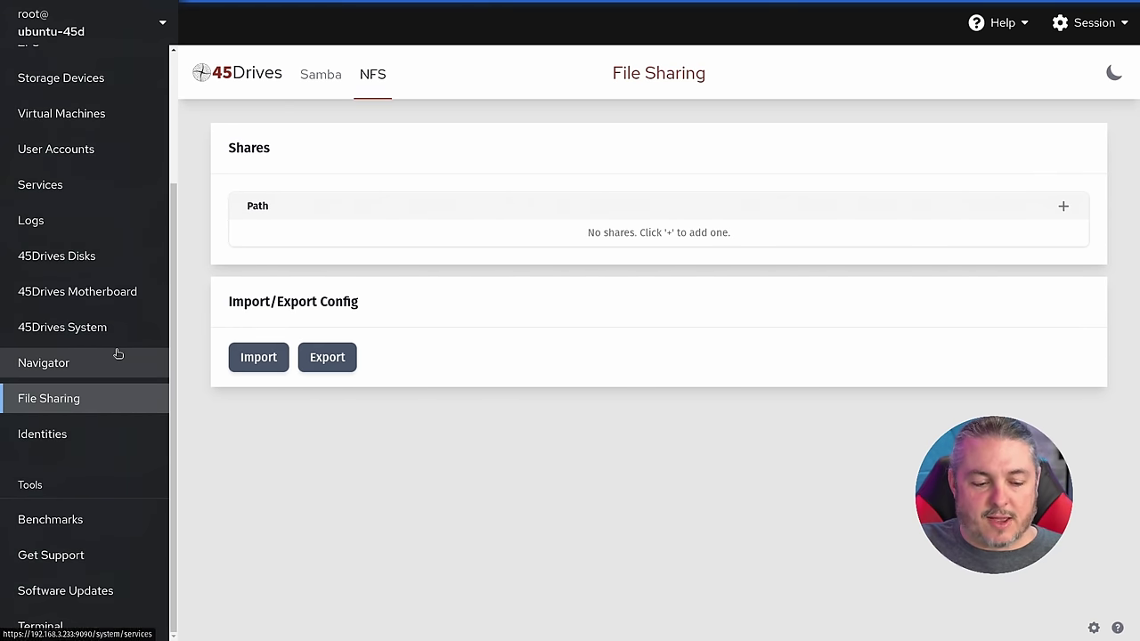
pyautogui.click(79, 259)
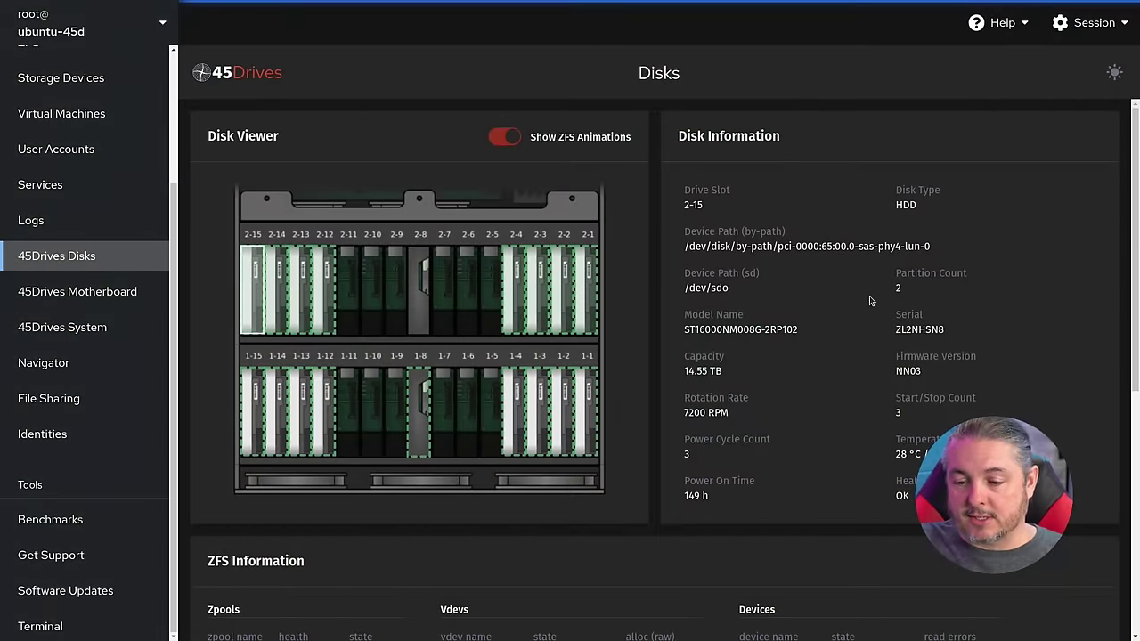
pyautogui.scroll(-5, 865, 301)
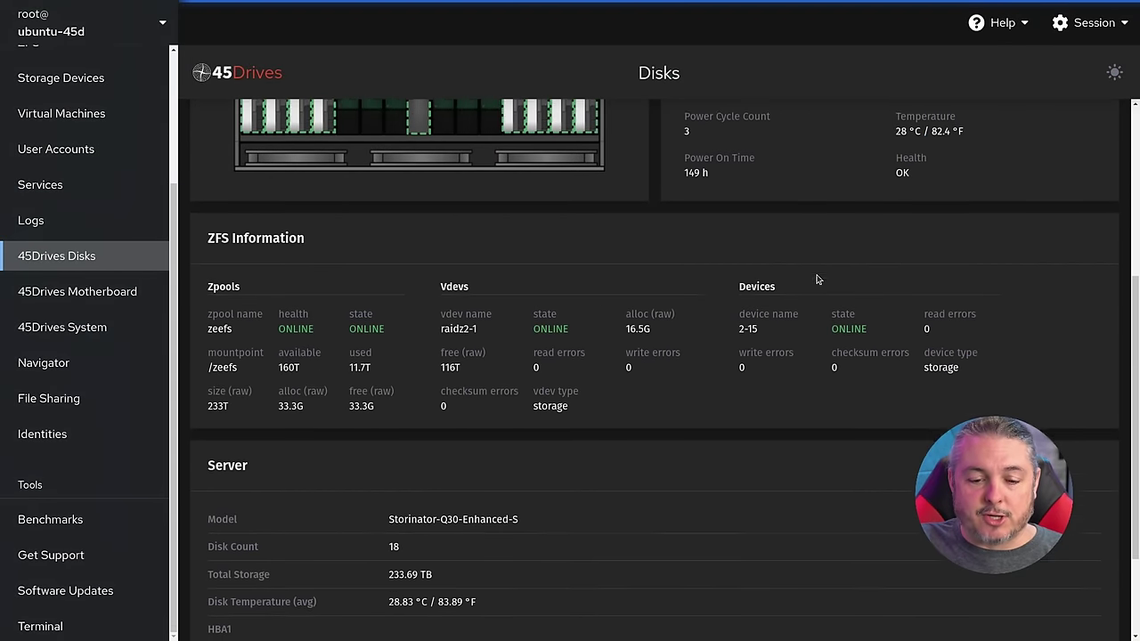
pyautogui.moveTo(440, 306); pyautogui.dragTo(499, 315)
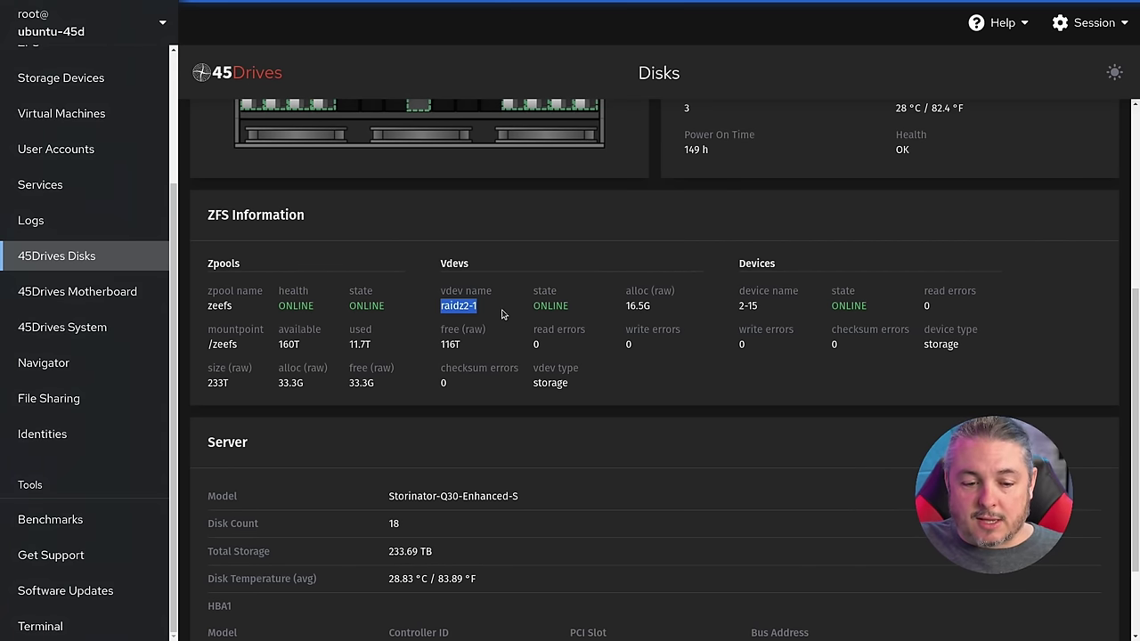
pyautogui.moveTo(205, 306); pyautogui.dragTo(259, 316)
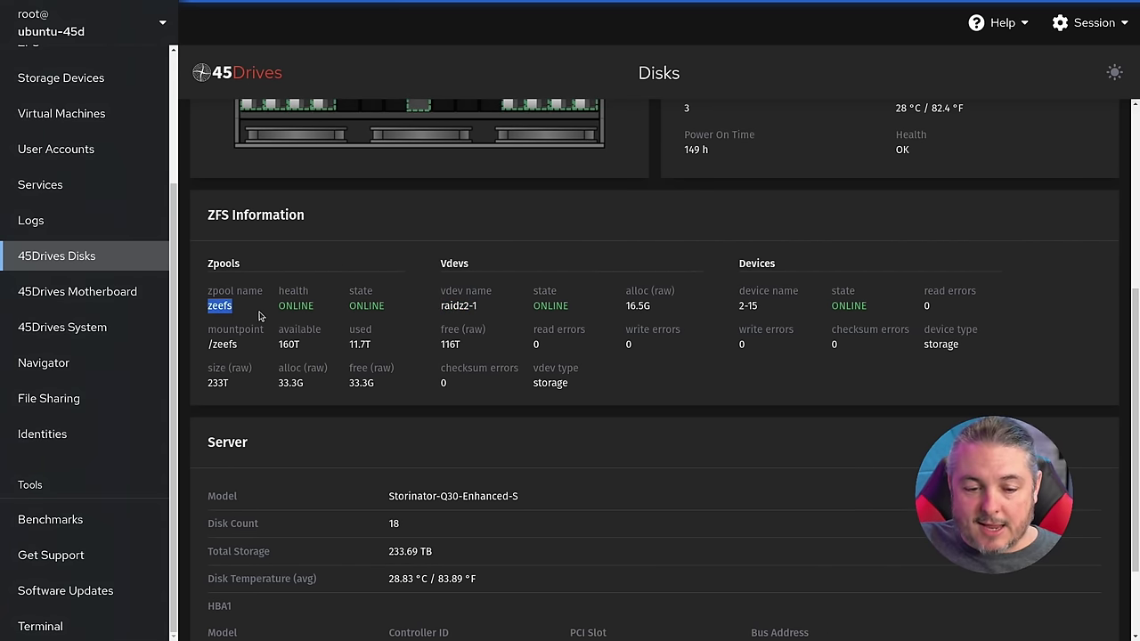
pyautogui.moveTo(439, 306); pyautogui.dragTo(492, 319)
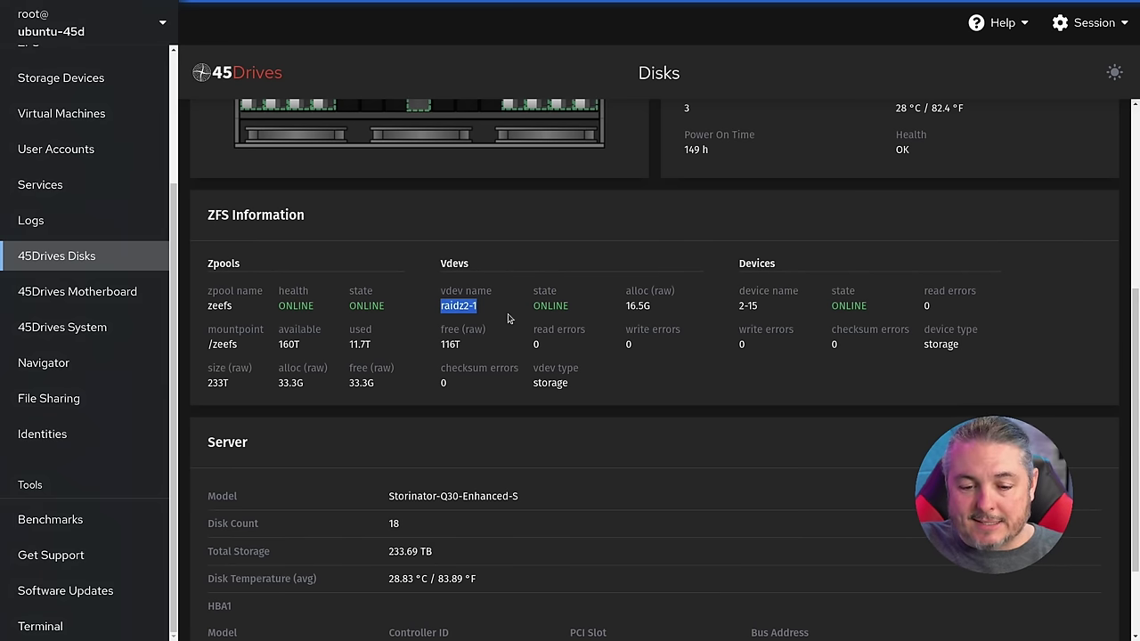
pyautogui.moveTo(529, 385); pyautogui.dragTo(574, 392)
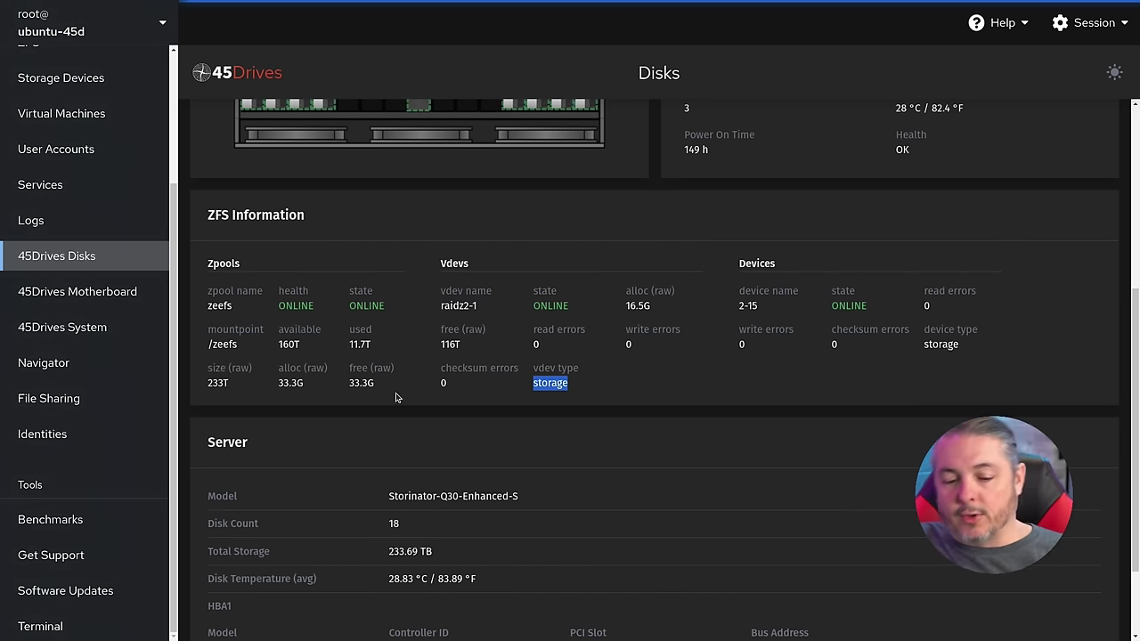
# - Select neighbouring drives up to slot 2-12 in the upper row and check which vdev they belong to
pyautogui.scroll(4, 392, 397)
pyautogui.click(276, 294)
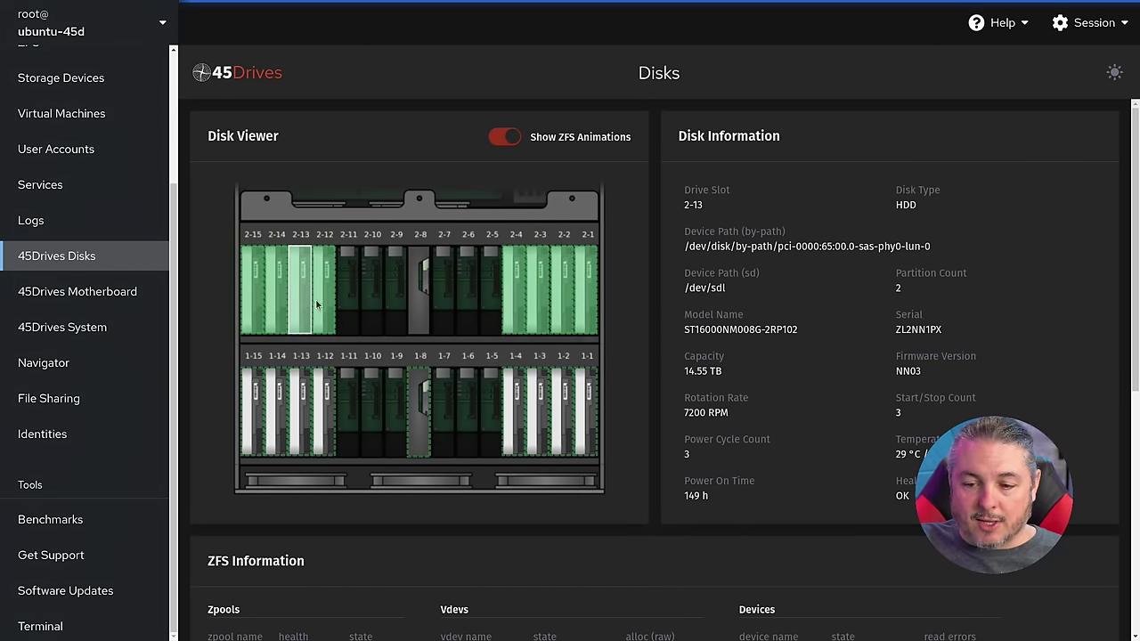
pyautogui.scroll(-4, 419, 382)
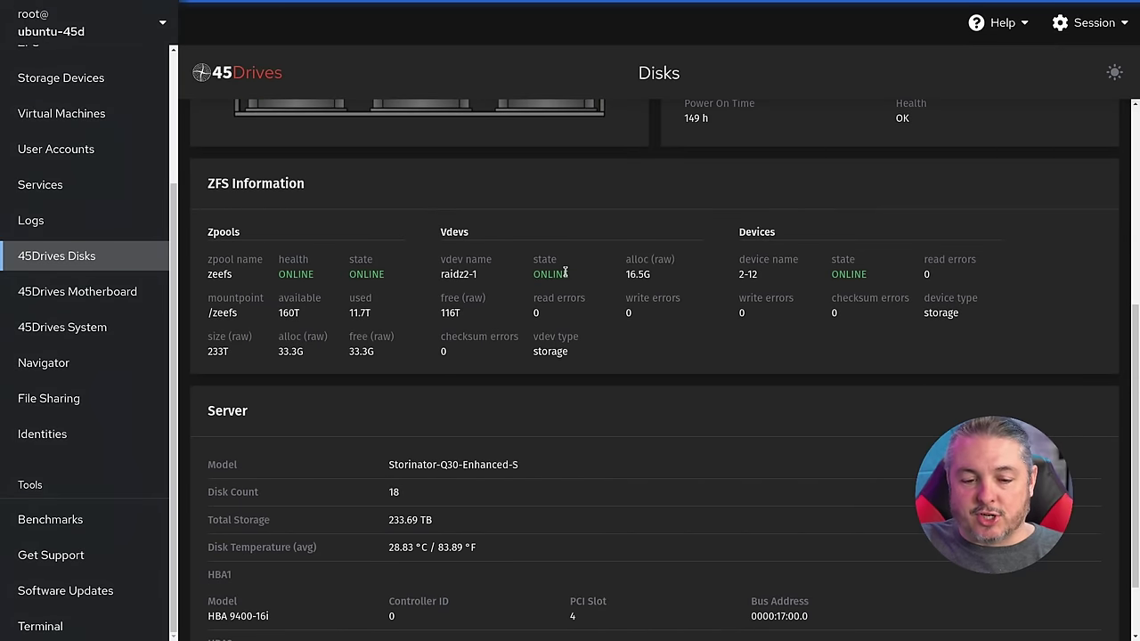
pyautogui.moveTo(439, 279); pyautogui.dragTo(501, 278)
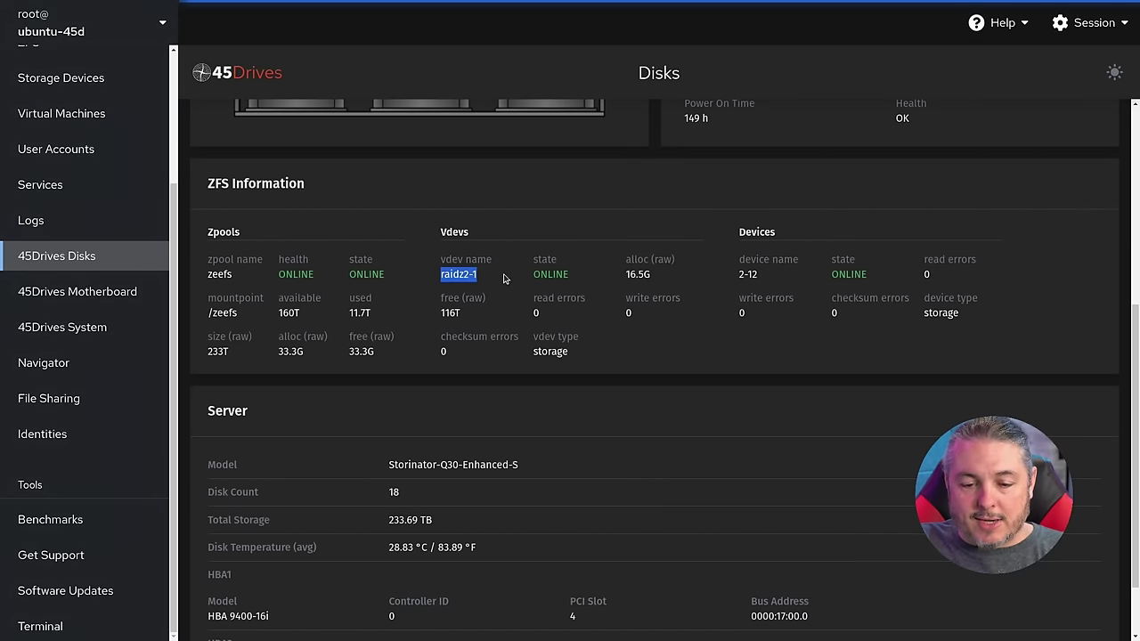
# - Select the drive in slot 1-14 of the lower row and check its vdev name
pyautogui.scroll(2, 418, 267)
pyautogui.click(273, 204)
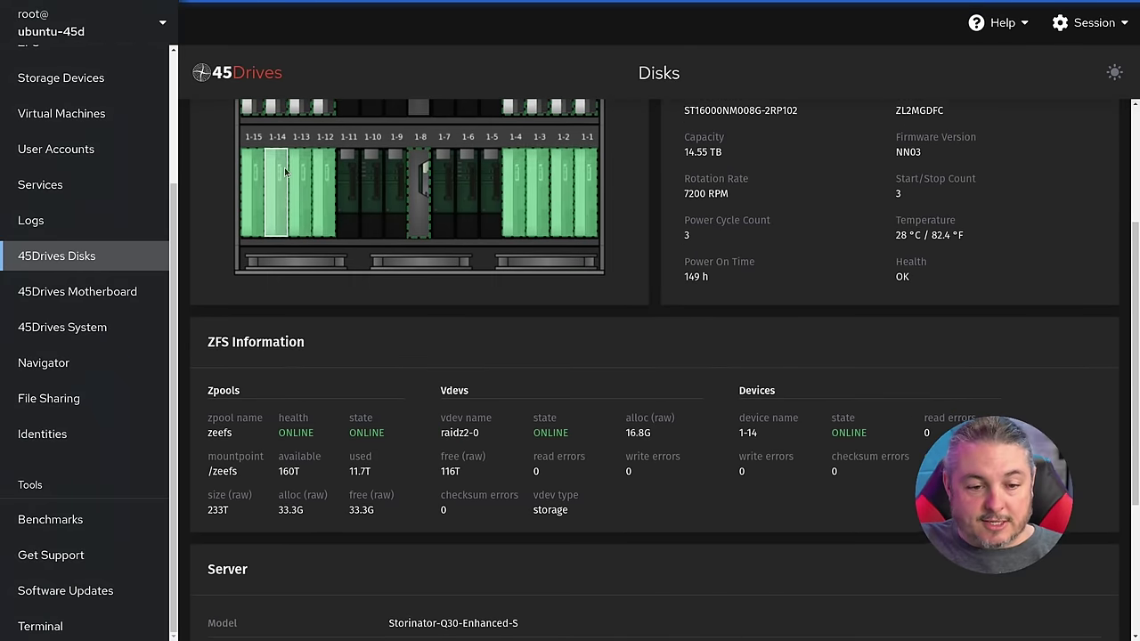
pyautogui.scroll(-1, 419, 408)
pyautogui.moveTo(437, 401); pyautogui.dragTo(512, 401)
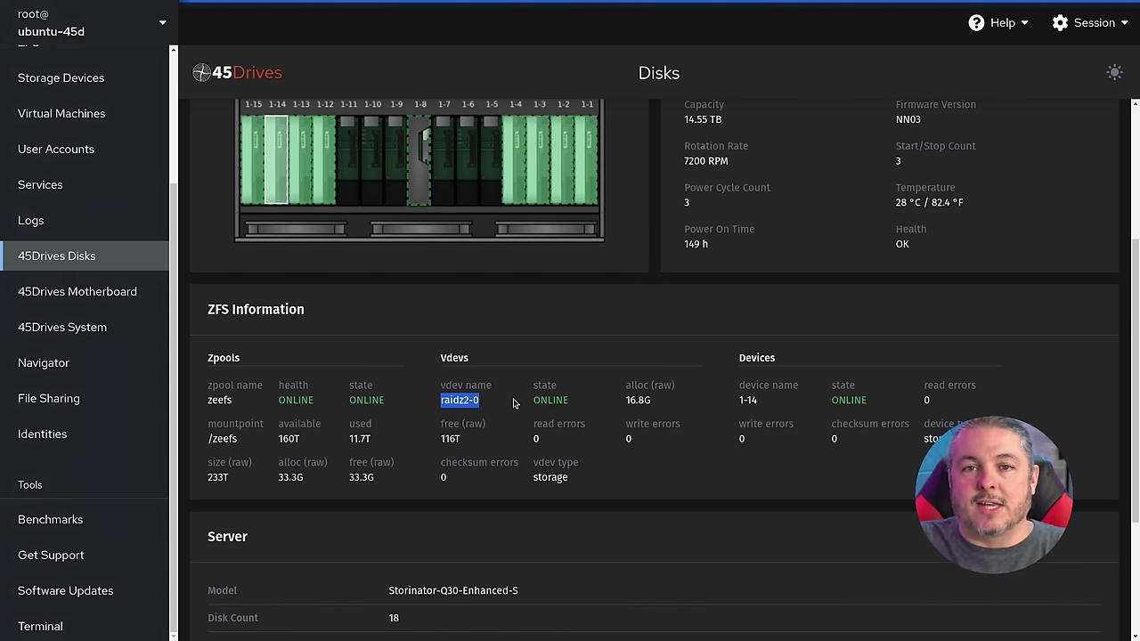
# - Select the SSD in slot 2-8 and review its ZFS membership, disk details and the server's HBA information
pyautogui.scroll(2, 417, 412)
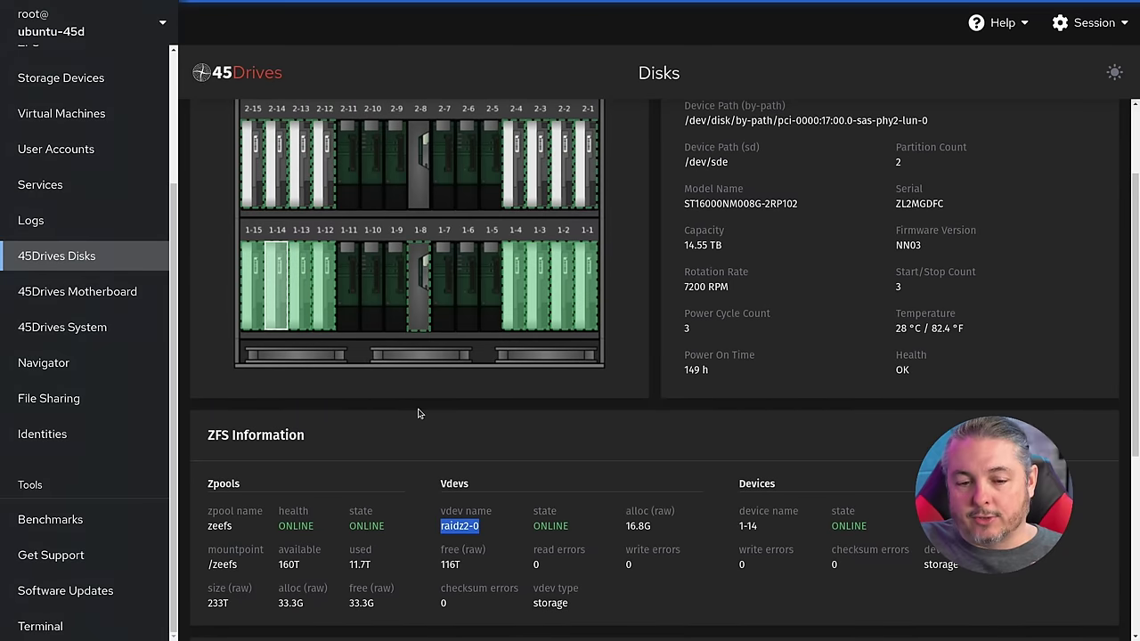
pyautogui.click(422, 163)
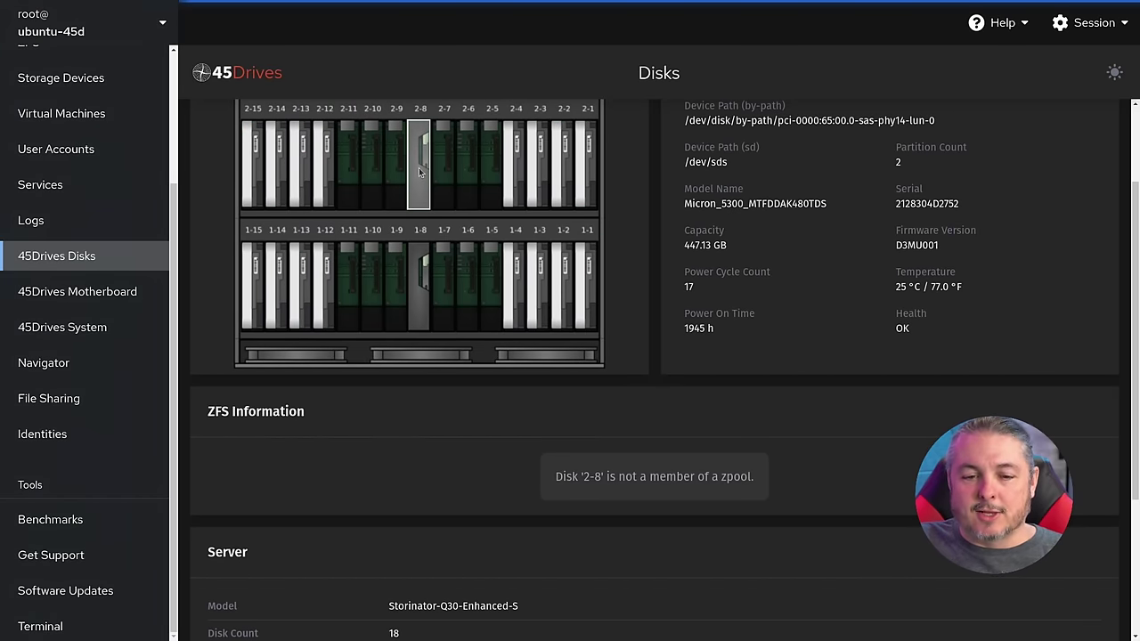
pyautogui.scroll(-1, 461, 311)
pyautogui.scroll(-3, 461, 312)
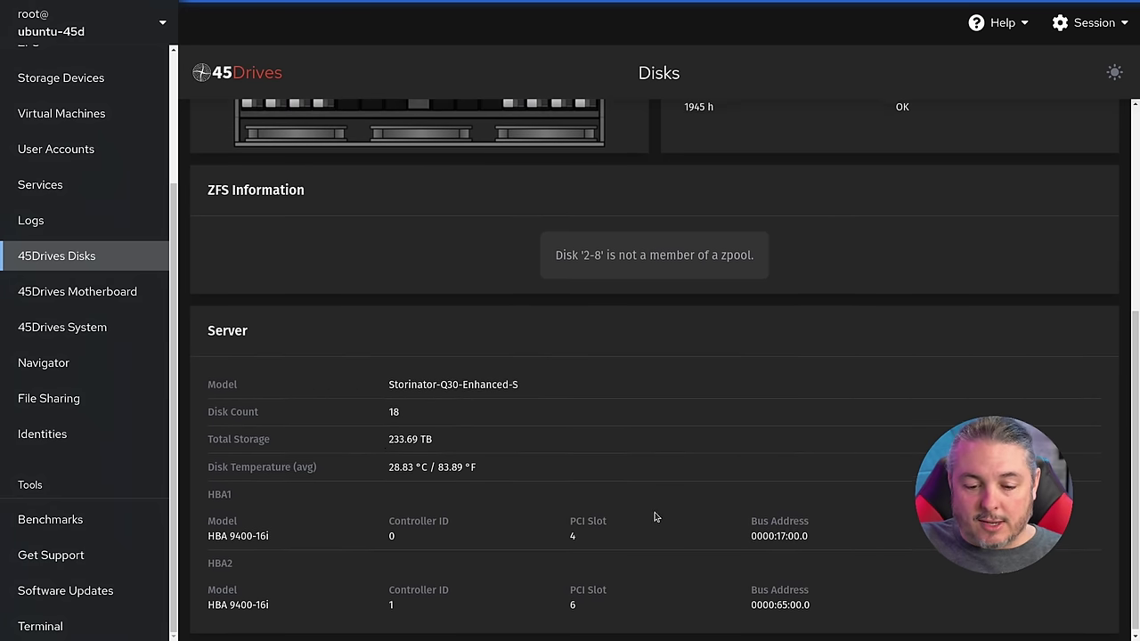
pyautogui.scroll(1, 600, 407)
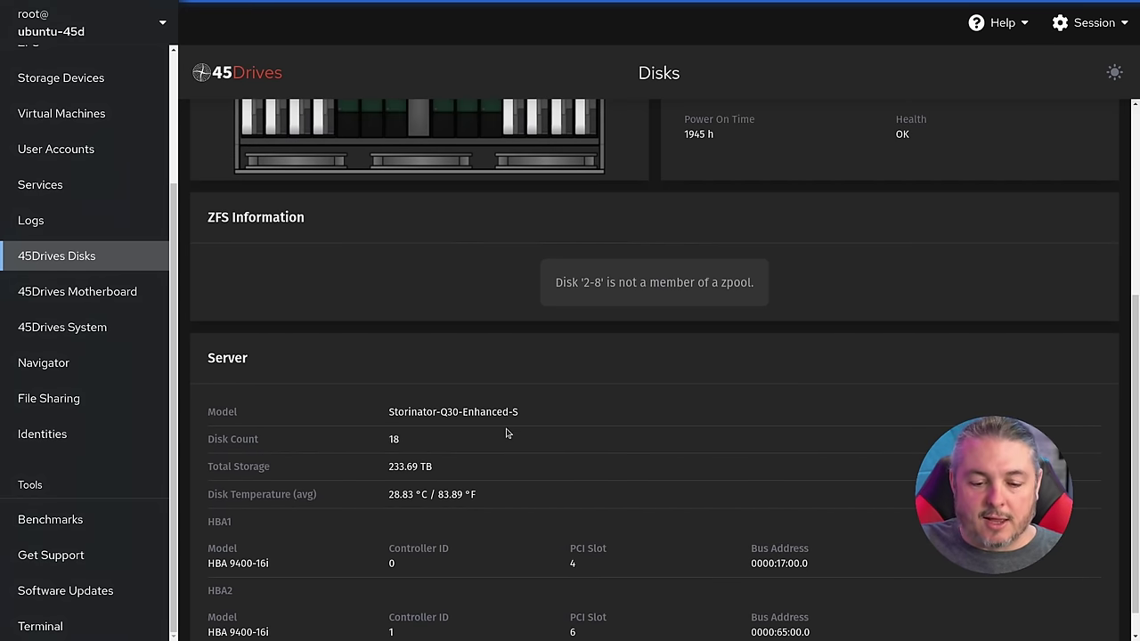
pyautogui.scroll(5, 507, 432)
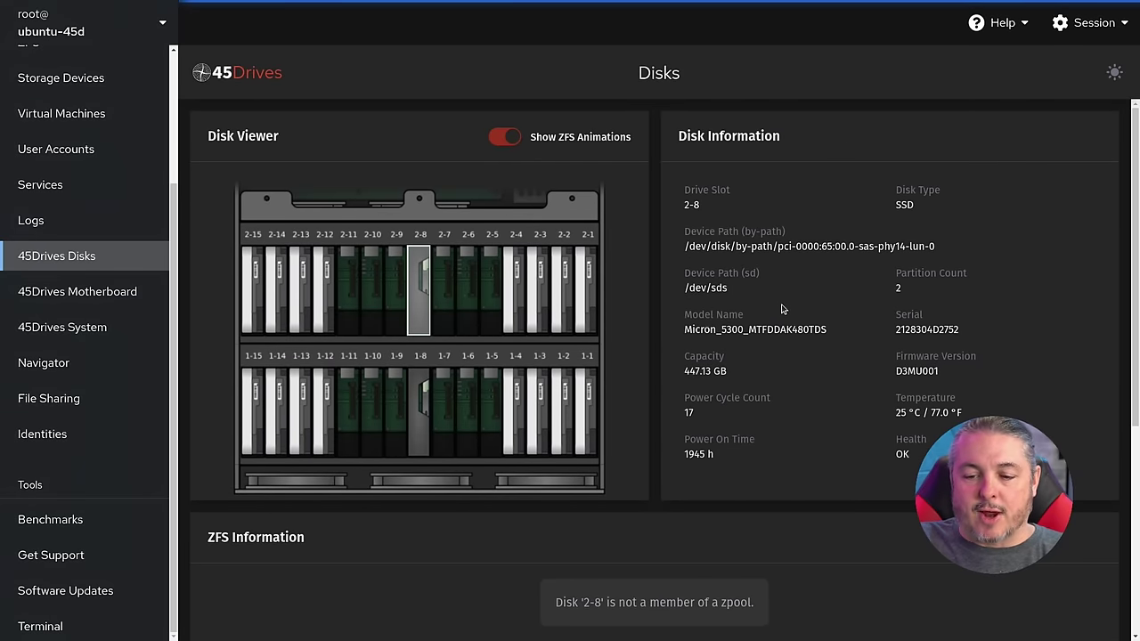
# - Select the SSD in slot 1-8 of the lower row and check its vdev type in the ZFS information
pyautogui.scroll(-2, 776, 311)
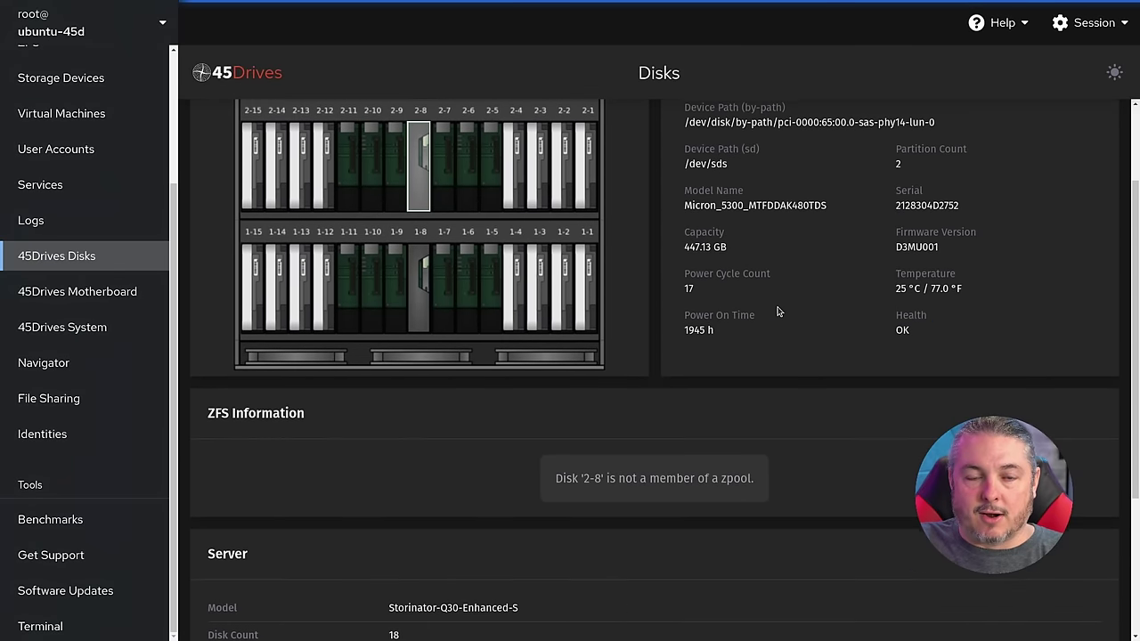
pyautogui.click(422, 278)
pyautogui.scroll(-3, 608, 460)
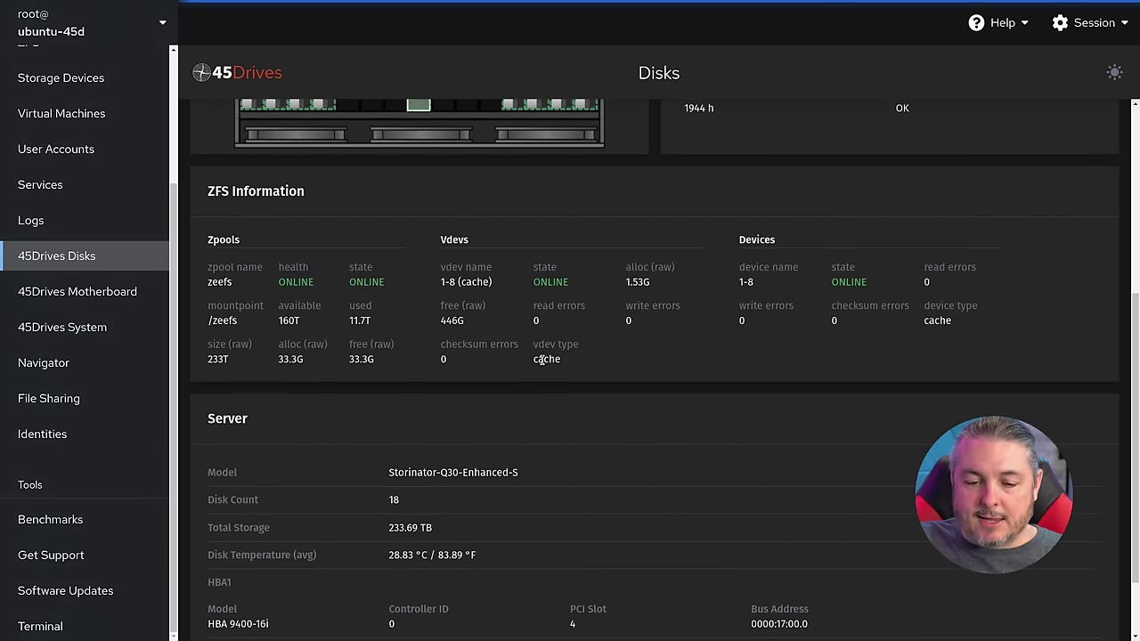
pyautogui.moveTo(532, 366); pyautogui.dragTo(586, 364)
pyautogui.scroll(2, 579, 365)
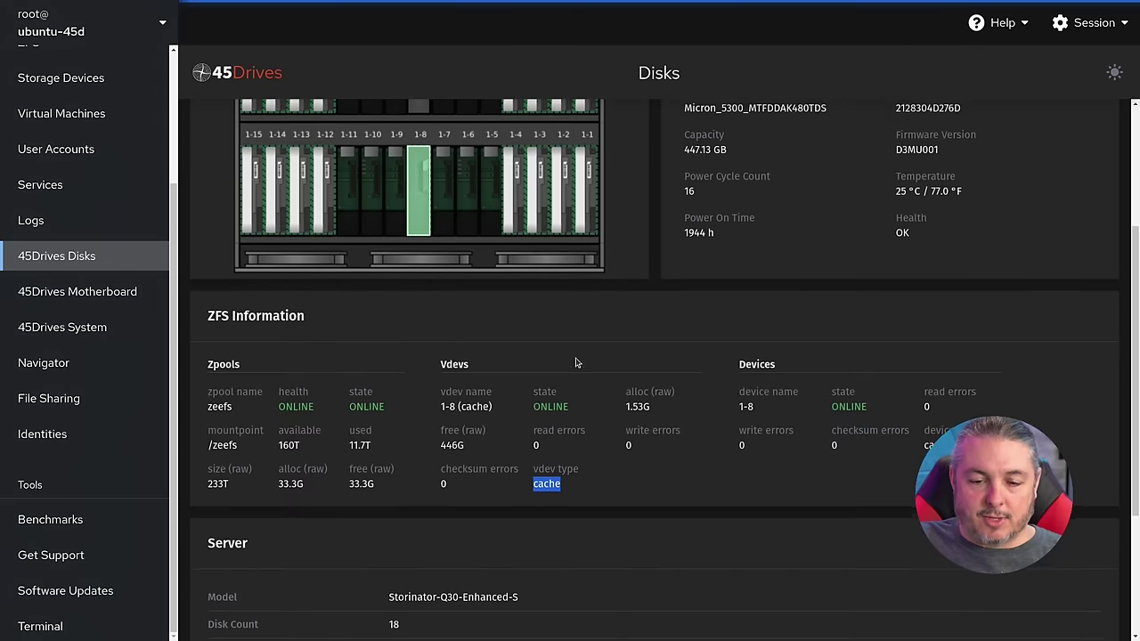
# - Check the free raw space of the vdev in slot 1-8 and select the hard drive in slot 2-2
pyautogui.click(514, 227)
pyautogui.click(419, 191)
pyautogui.scroll(-2, 544, 323)
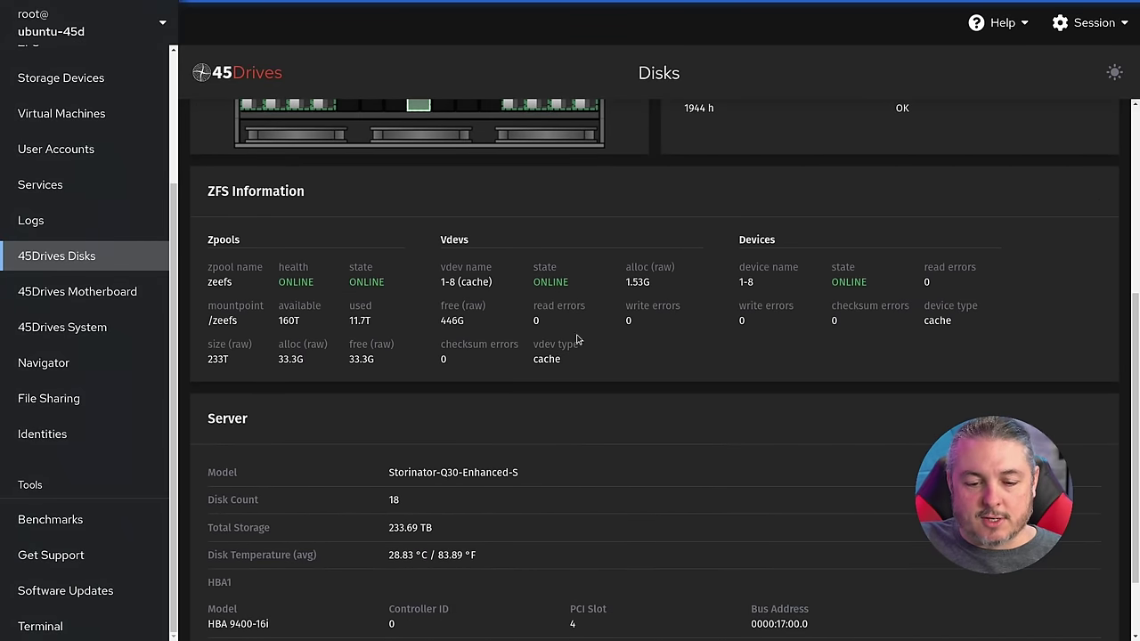
pyautogui.moveTo(437, 331); pyautogui.dragTo(500, 329)
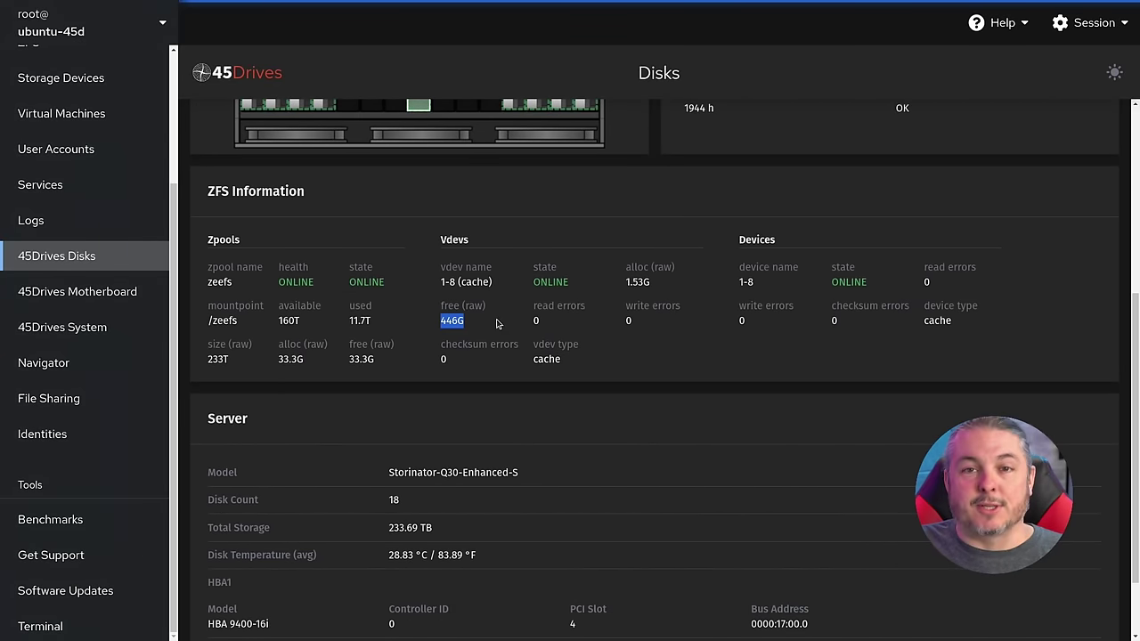
pyautogui.scroll(4, 498, 311)
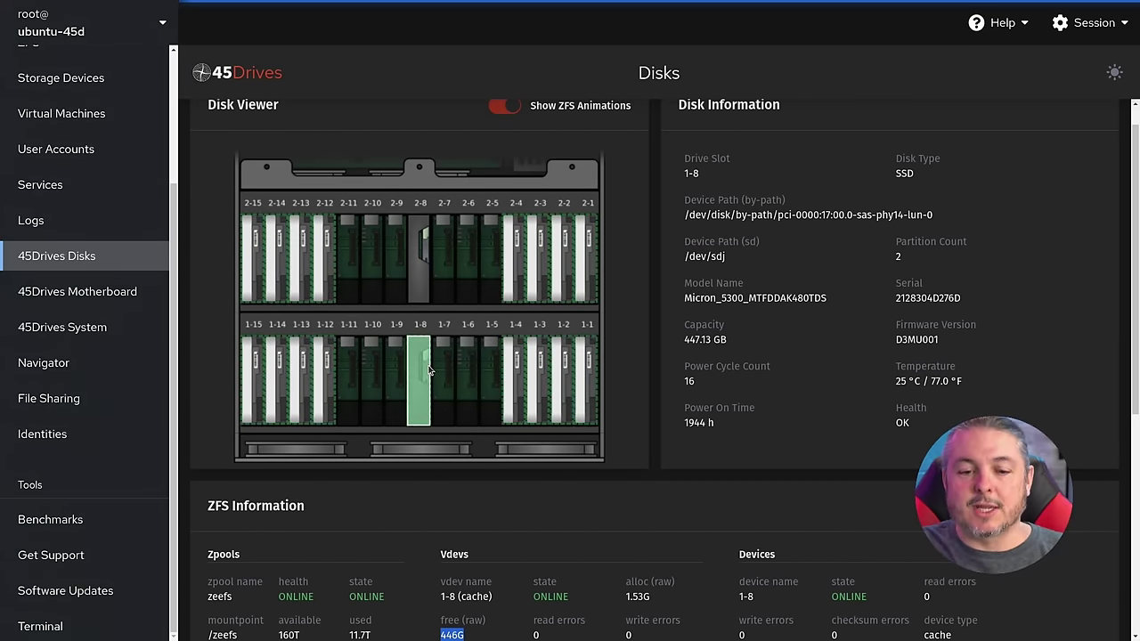
pyautogui.click(554, 282)
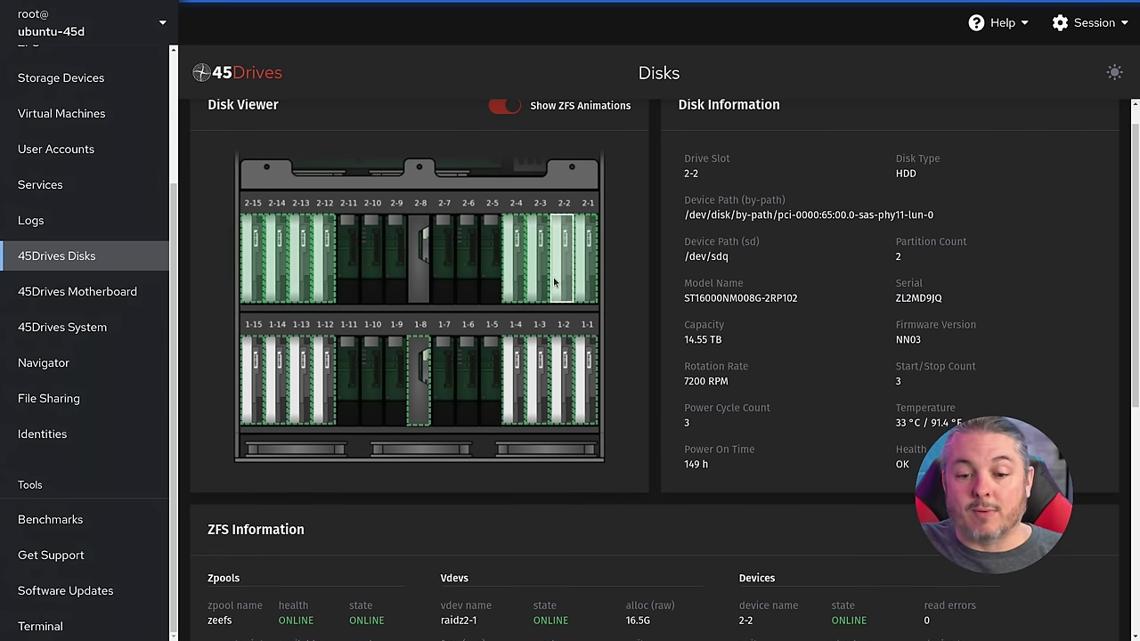
# - Open the 45Drives motherboard view and inspect the expansion cards, memory slots including DIMMA2 and DIMMB1, CPU and SATA connectors
pyautogui.click(118, 294)
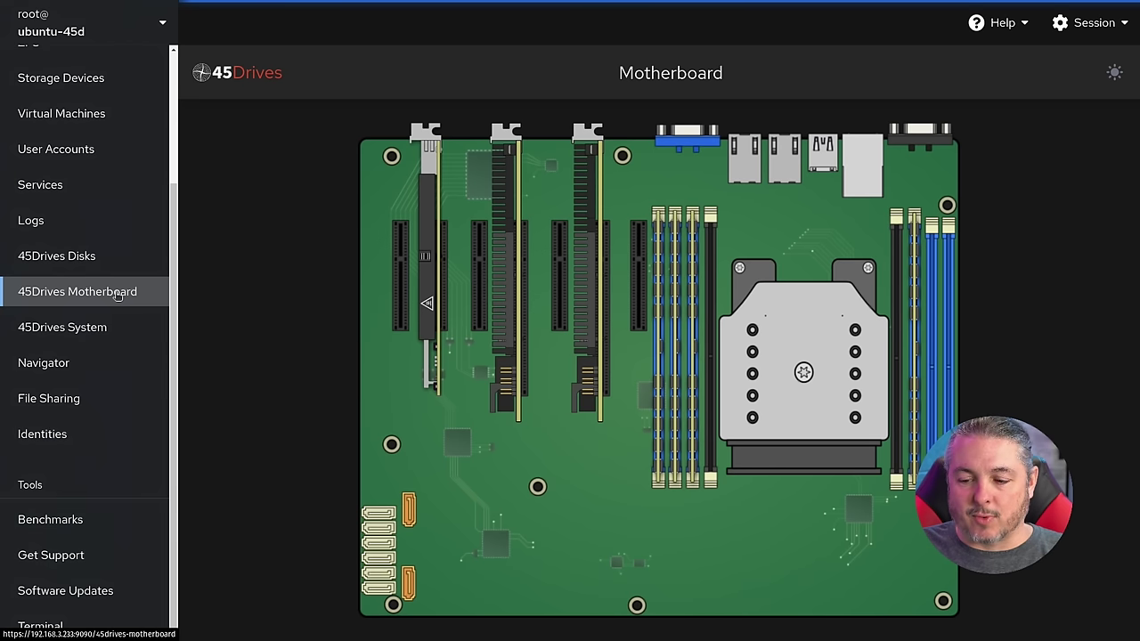
pyautogui.moveTo(586, 249)
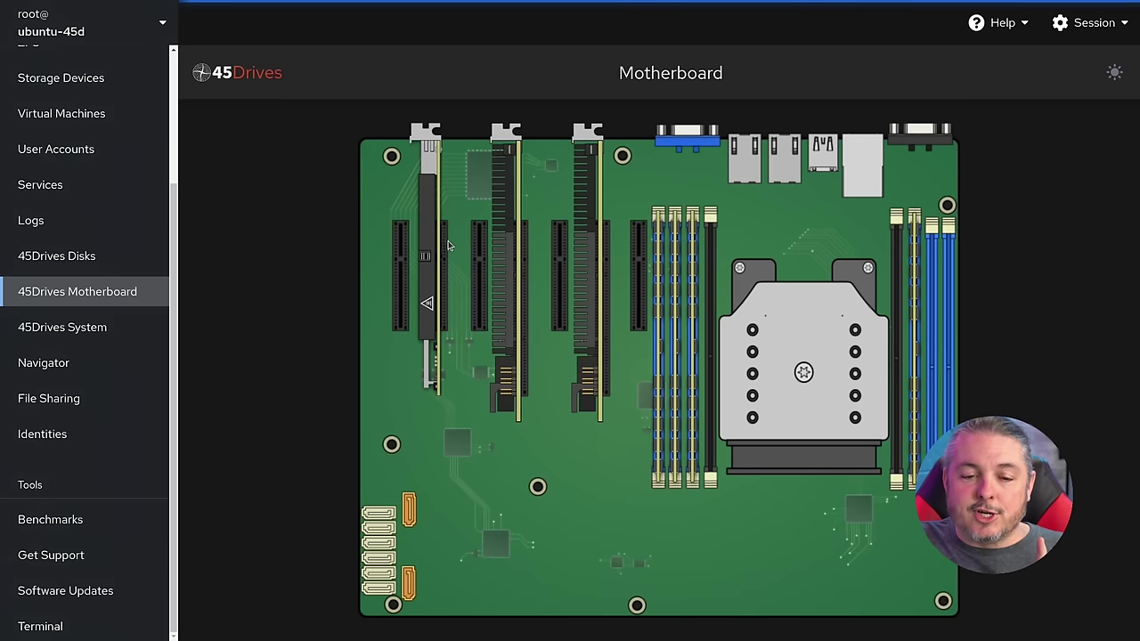
pyautogui.moveTo(418, 250)
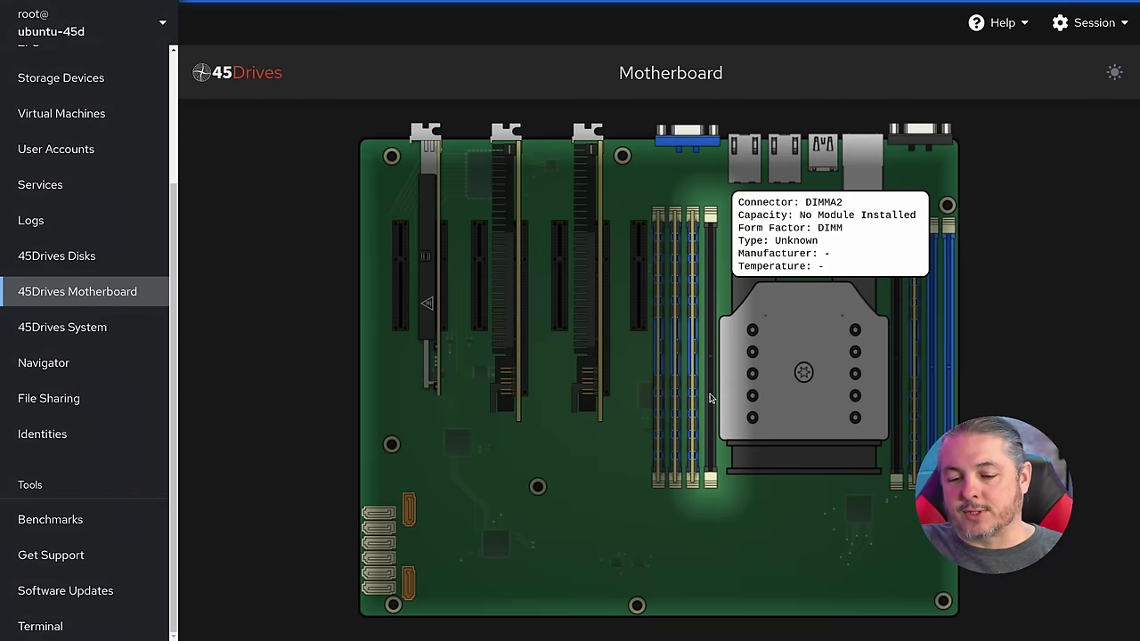
pyautogui.moveTo(695, 384)
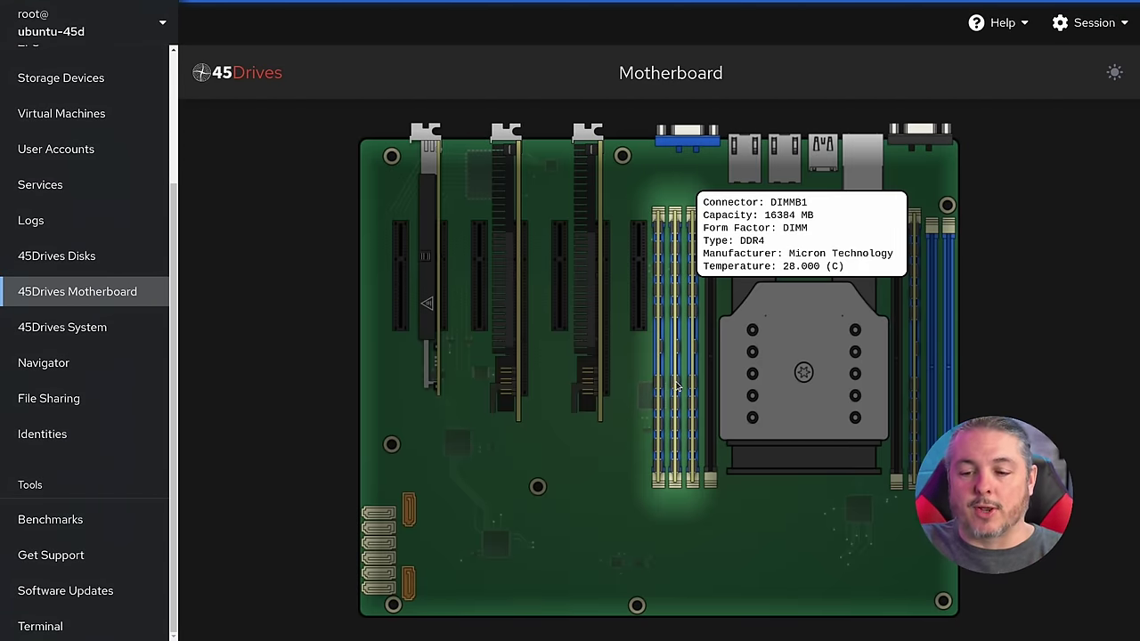
pyautogui.moveTo(853, 372)
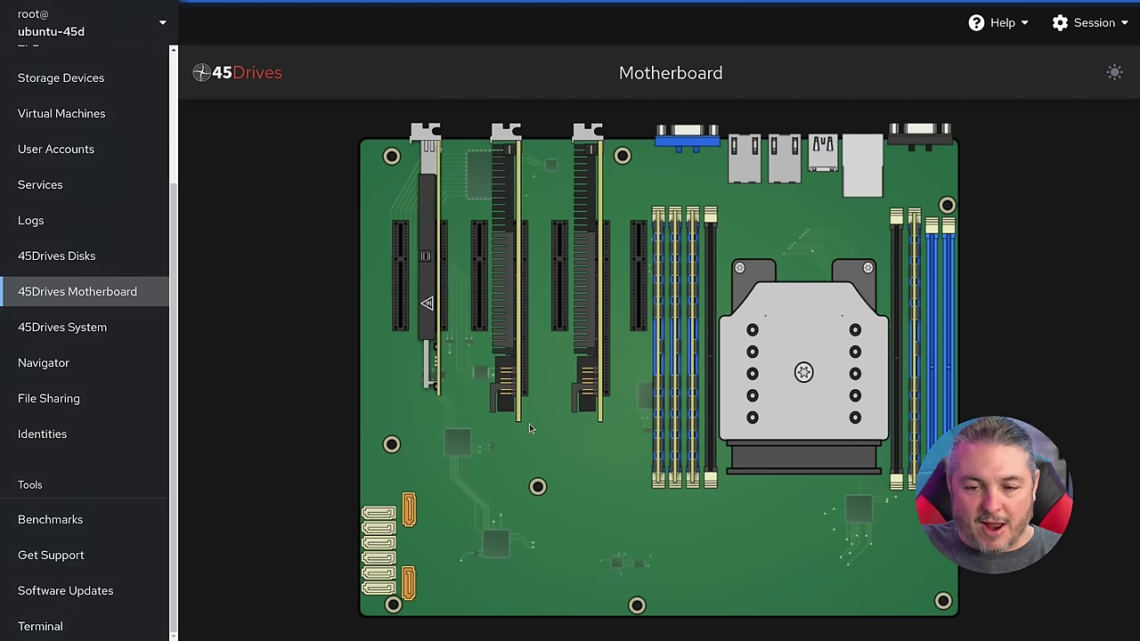
pyautogui.moveTo(408, 507)
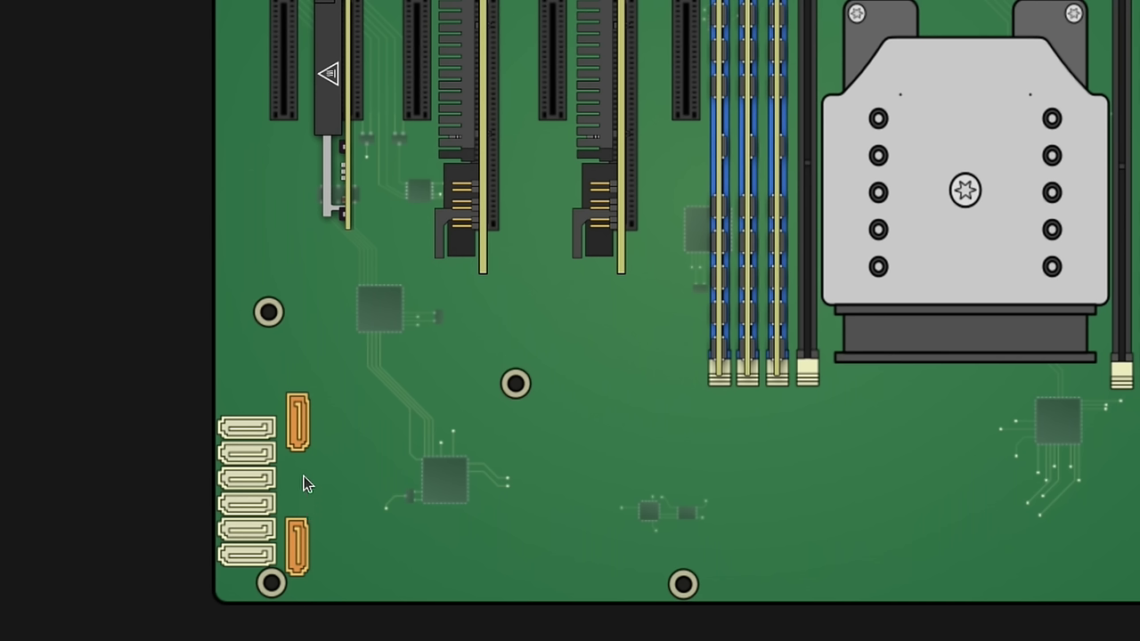
pyautogui.moveTo(296, 429)
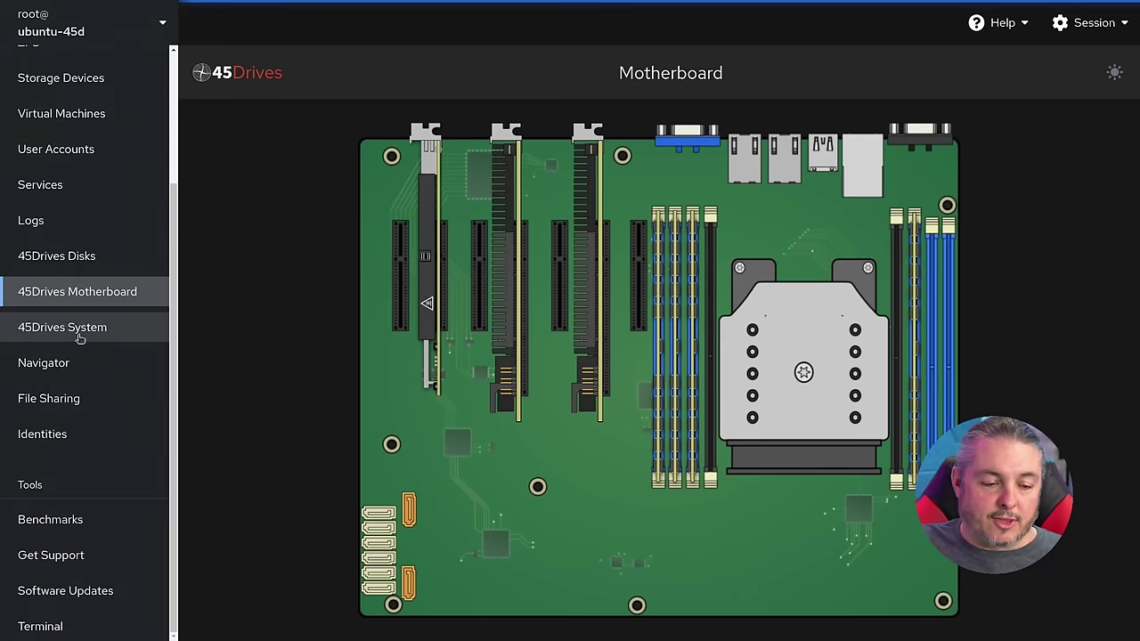
# - Open the 45Drives System page and review the server's model and chassis size
pyautogui.click(77, 330)
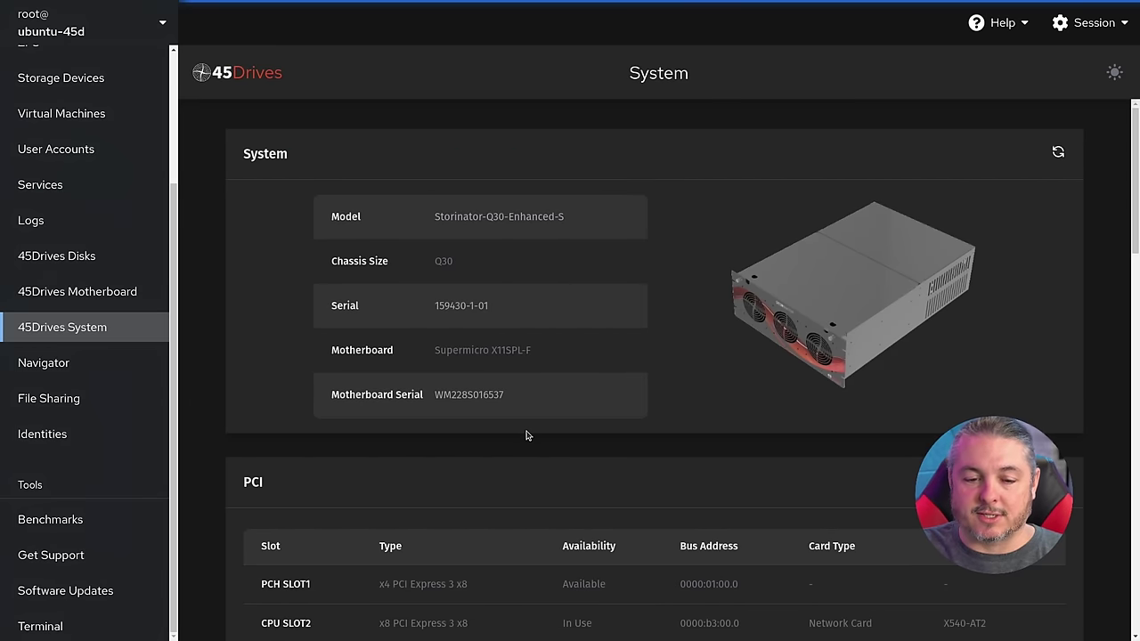
pyautogui.moveTo(433, 223); pyautogui.dragTo(623, 234)
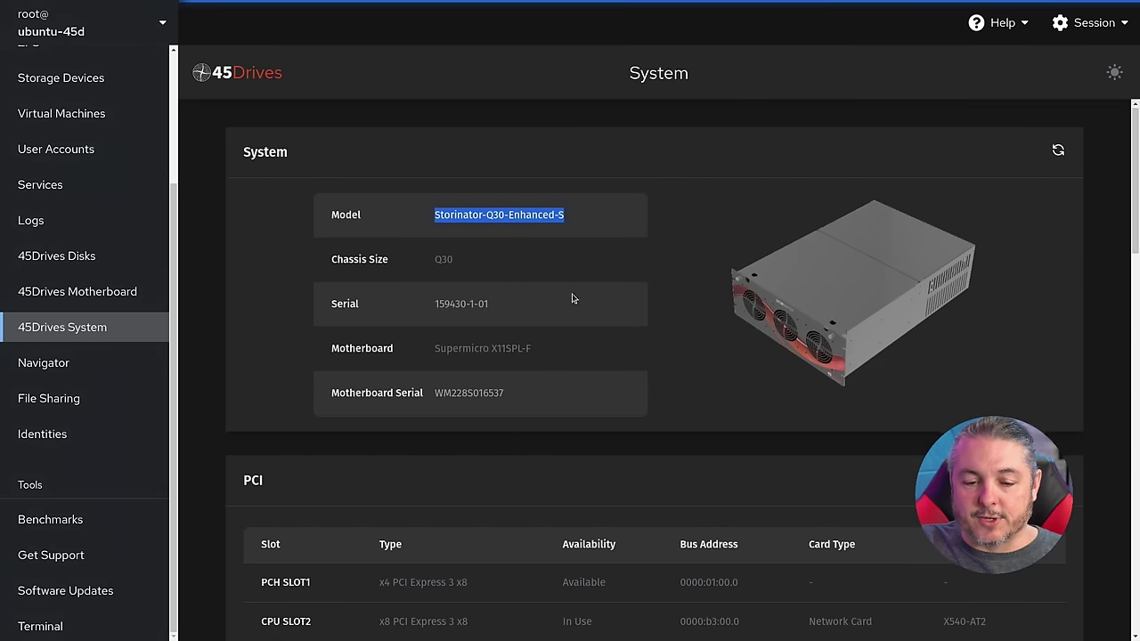
pyautogui.scroll(-1, 535, 285)
pyautogui.moveTo(431, 260); pyautogui.dragTo(622, 262)
# - Review the PCI slot usage and CPU details on the System page
pyautogui.scroll(-4, 654, 275)
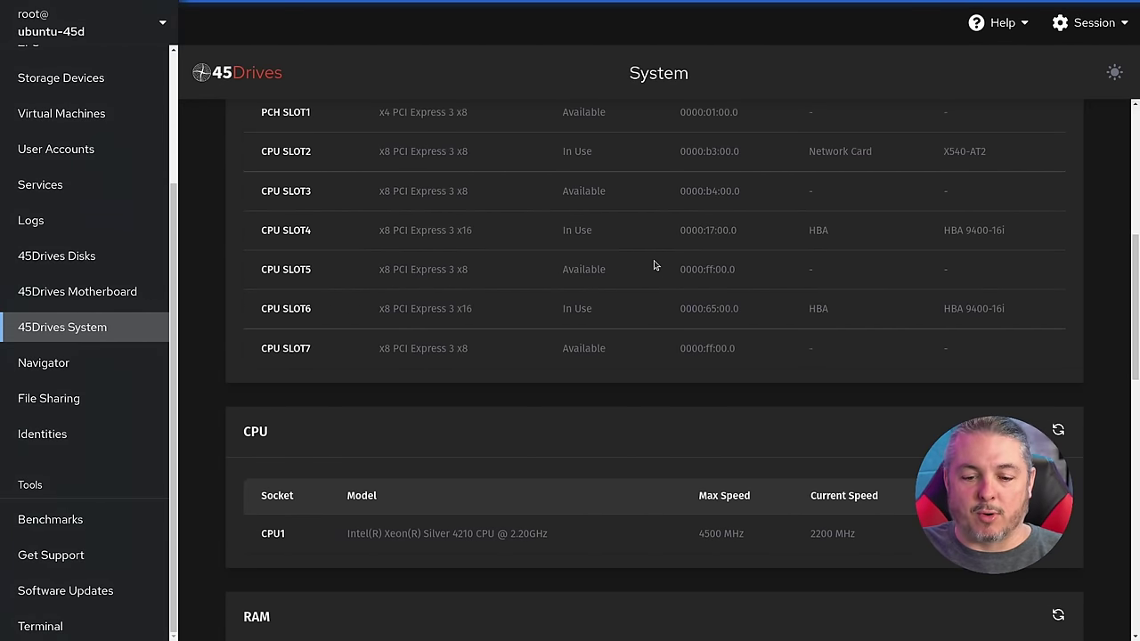
pyautogui.scroll(-2, 668, 274)
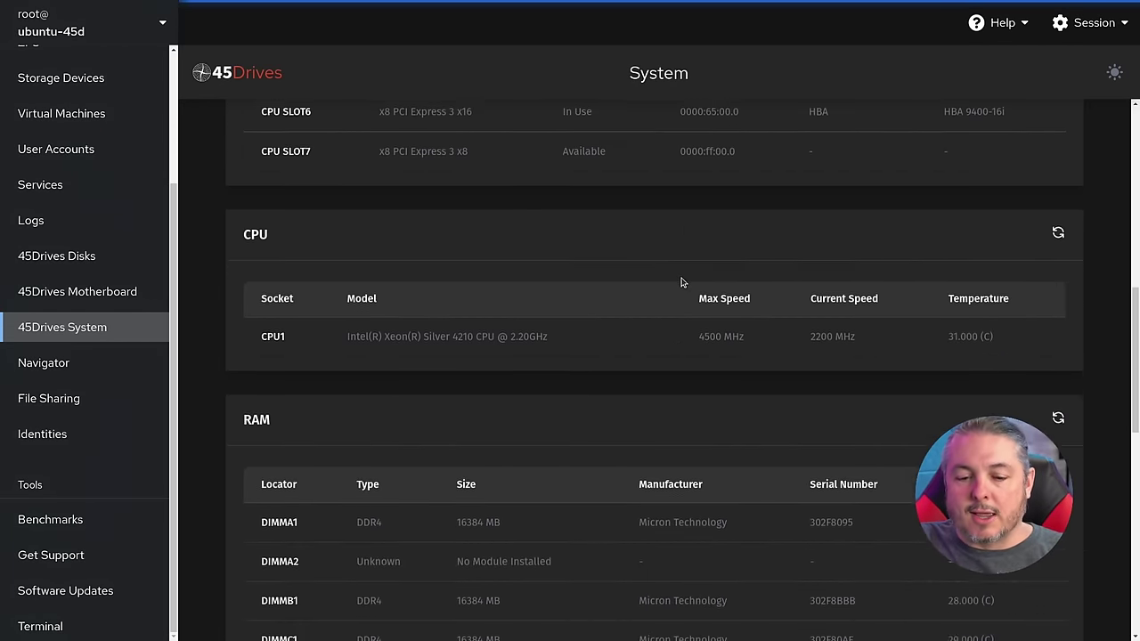
pyautogui.scroll(3, 682, 282)
# - Examine the RAM table's installed modules, including the manufacturer of the module in DIMMA1
pyautogui.scroll(-6, 341, 265)
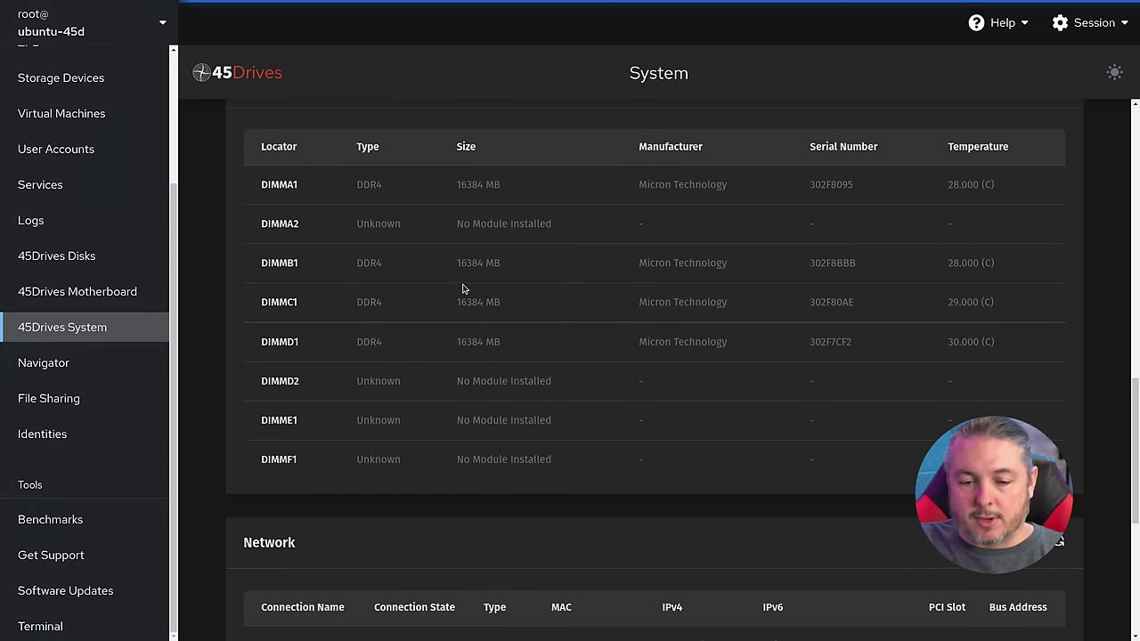
pyautogui.scroll(-1, 534, 267)
pyautogui.tripleClick(657, 152)
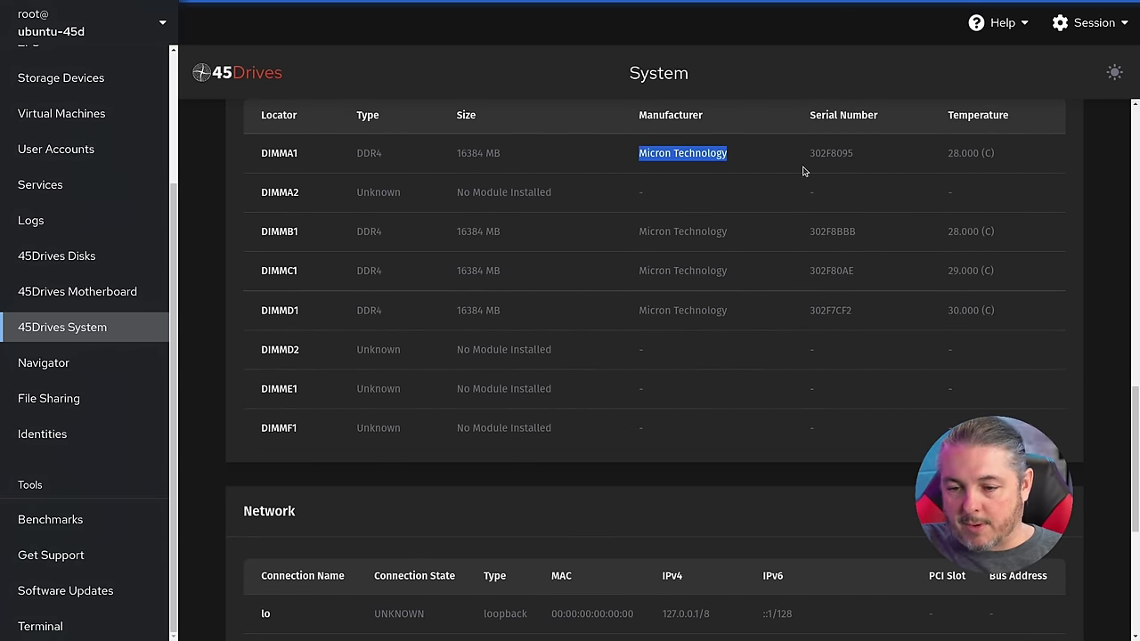
pyautogui.scroll(-1, 765, 196)
pyautogui.scroll(2, 730, 221)
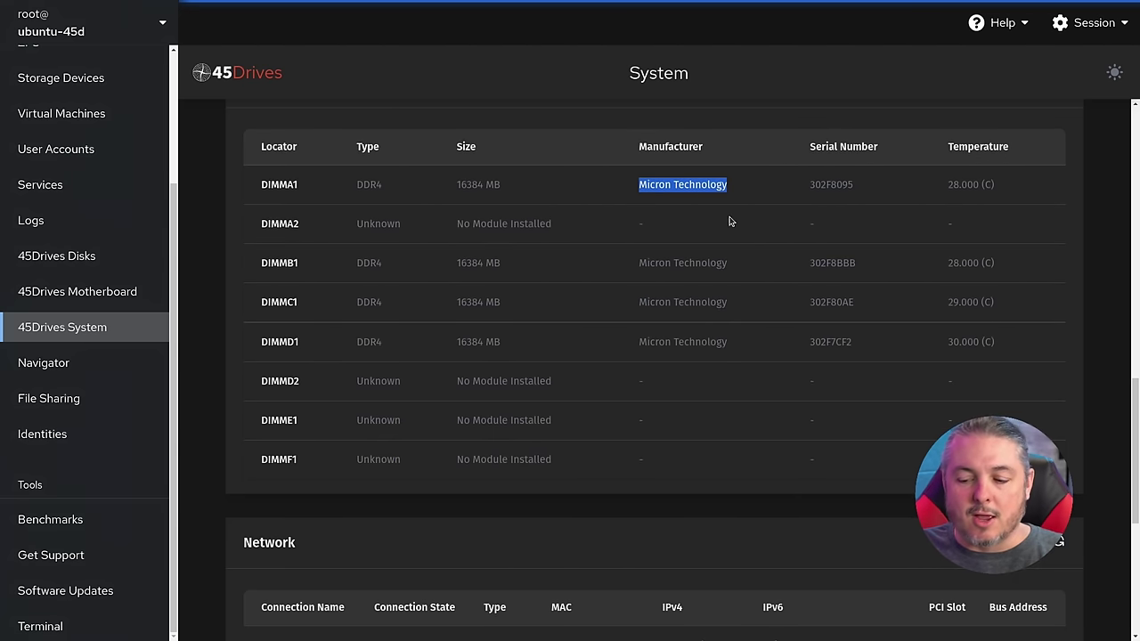
# - Review the ens9f0 network connection's addresses and the IPMI IP address on the System page
pyautogui.scroll(-5, 650, 311)
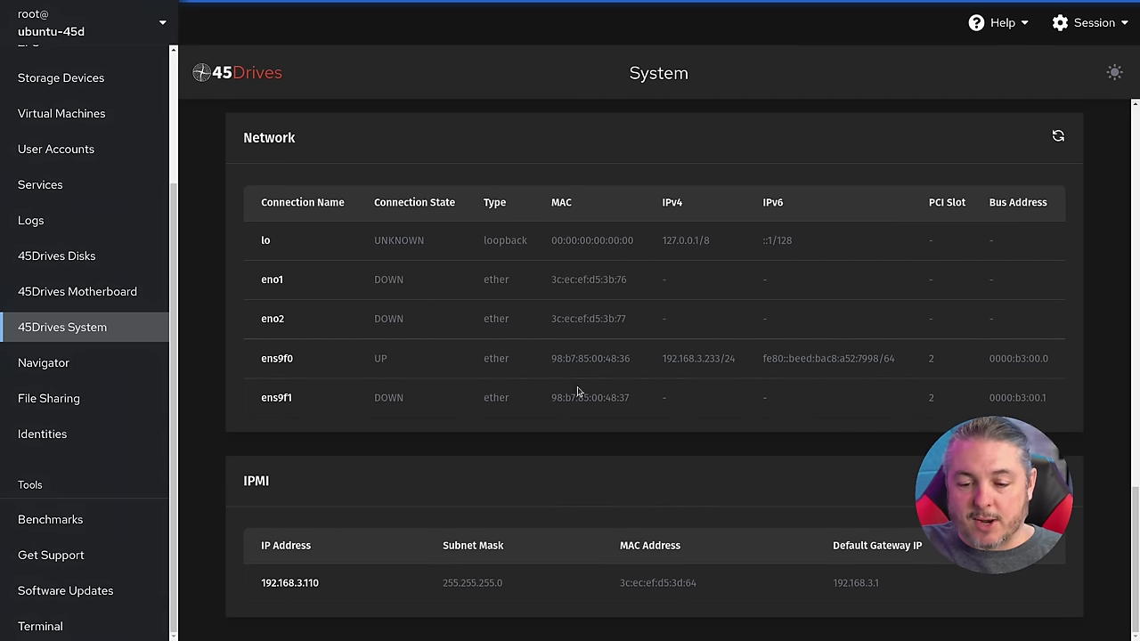
pyautogui.moveTo(552, 360); pyautogui.dragTo(820, 375)
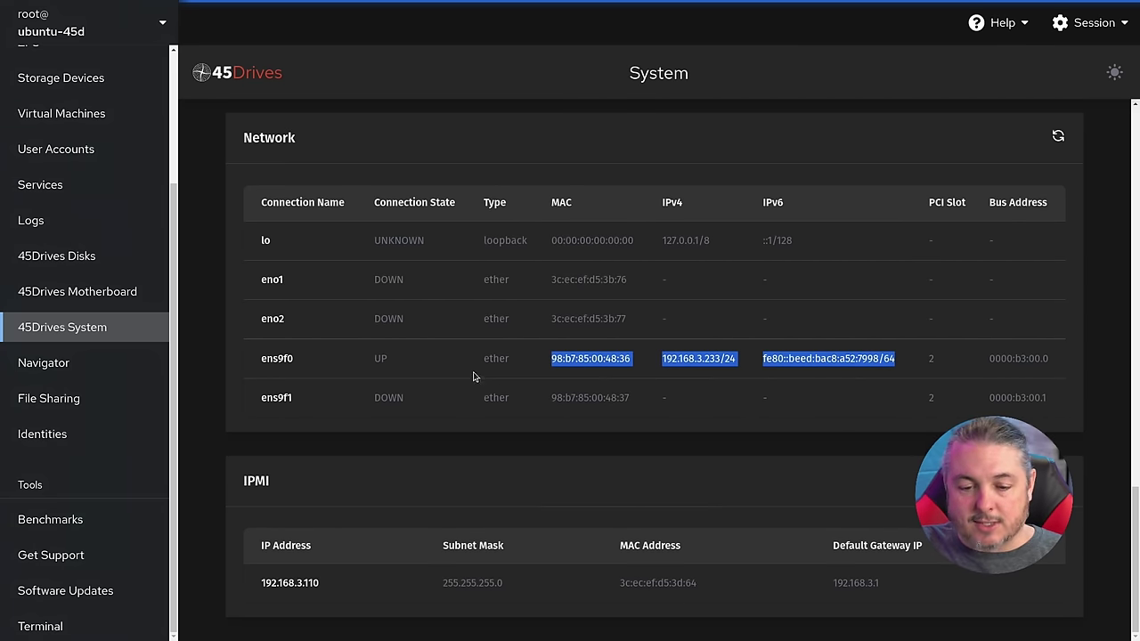
pyautogui.moveTo(241, 588); pyautogui.dragTo(376, 589)
pyautogui.click(376, 588)
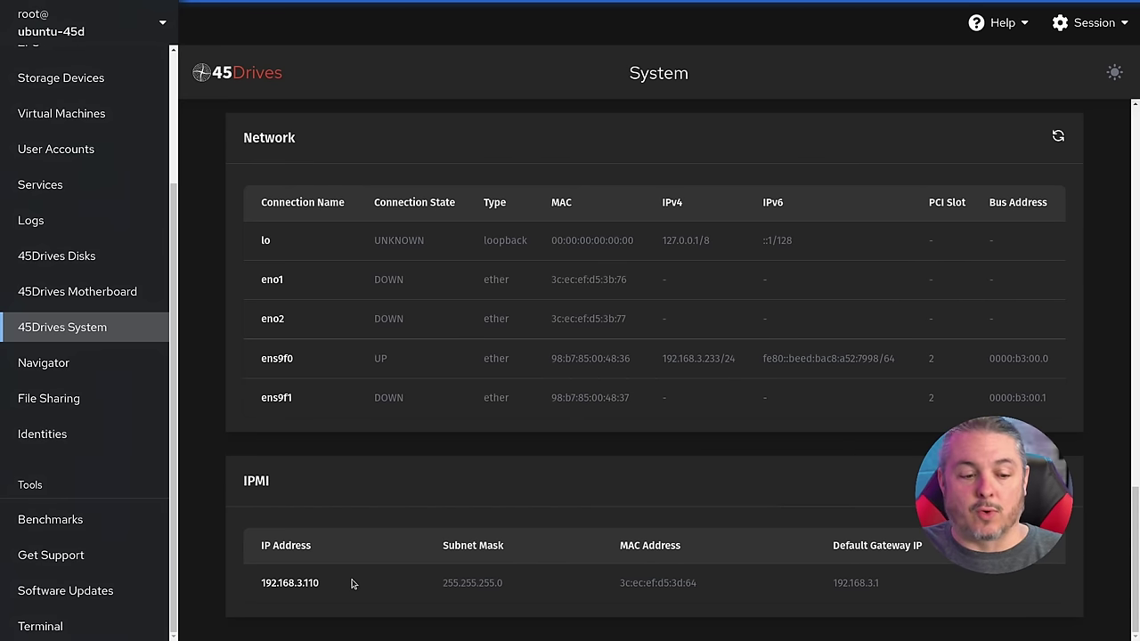
pyautogui.scroll(15, 374, 581)
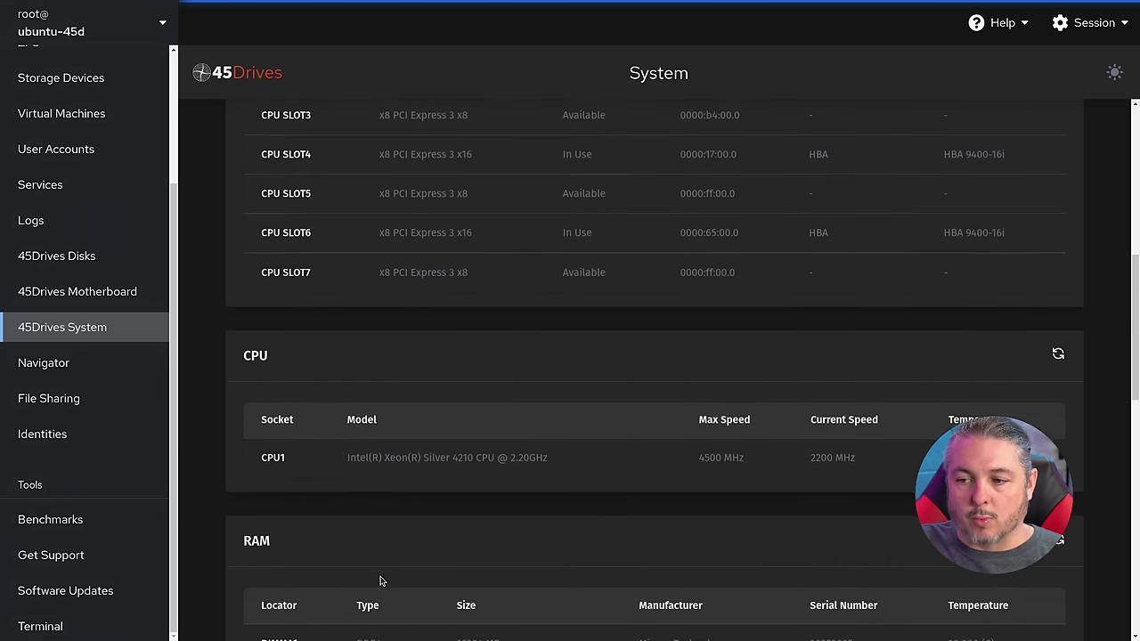
# - Open the software updates page and check again for available updates
pyautogui.click(98, 595)
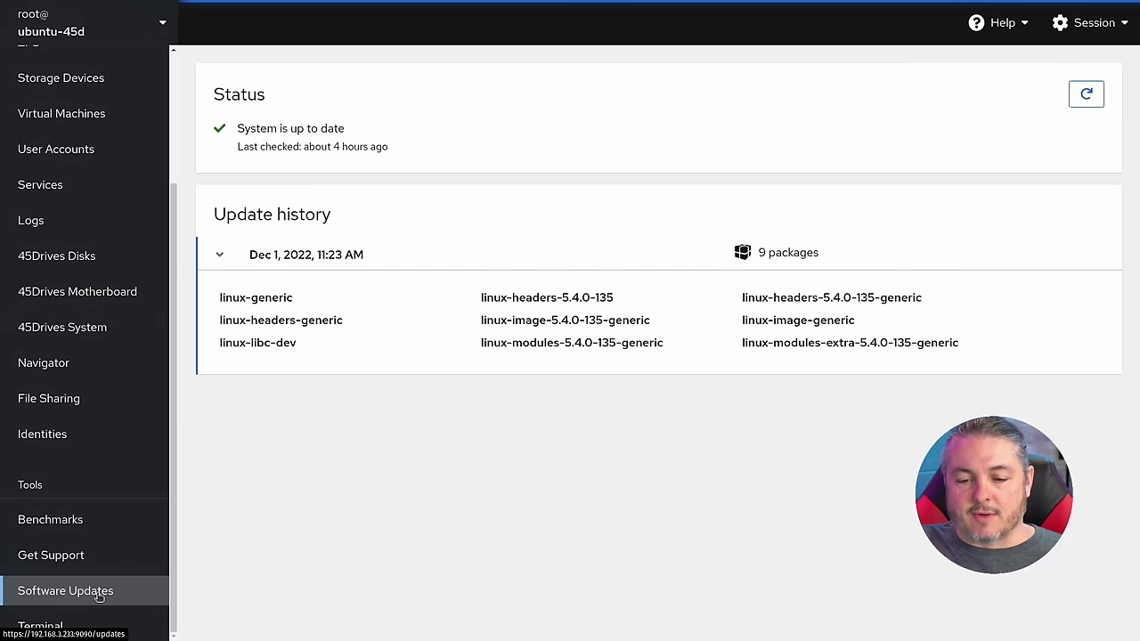
pyautogui.click(1085, 94)
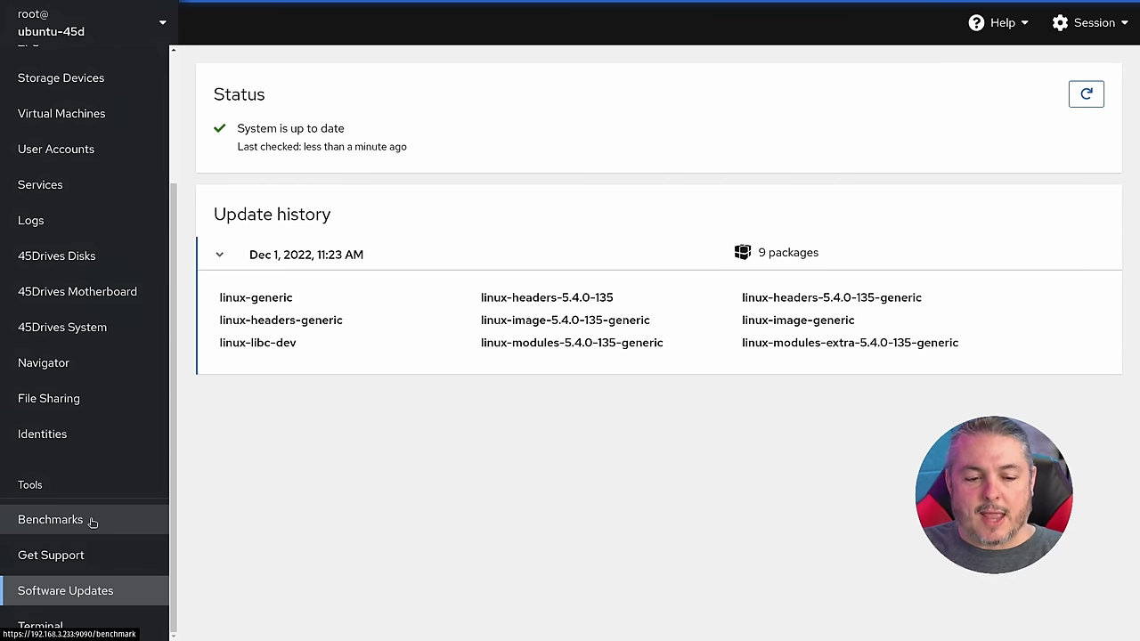
# - Open the Benchmarks tool and review the benchmark types and the test path setting without launching a test
pyautogui.click(27, 510)
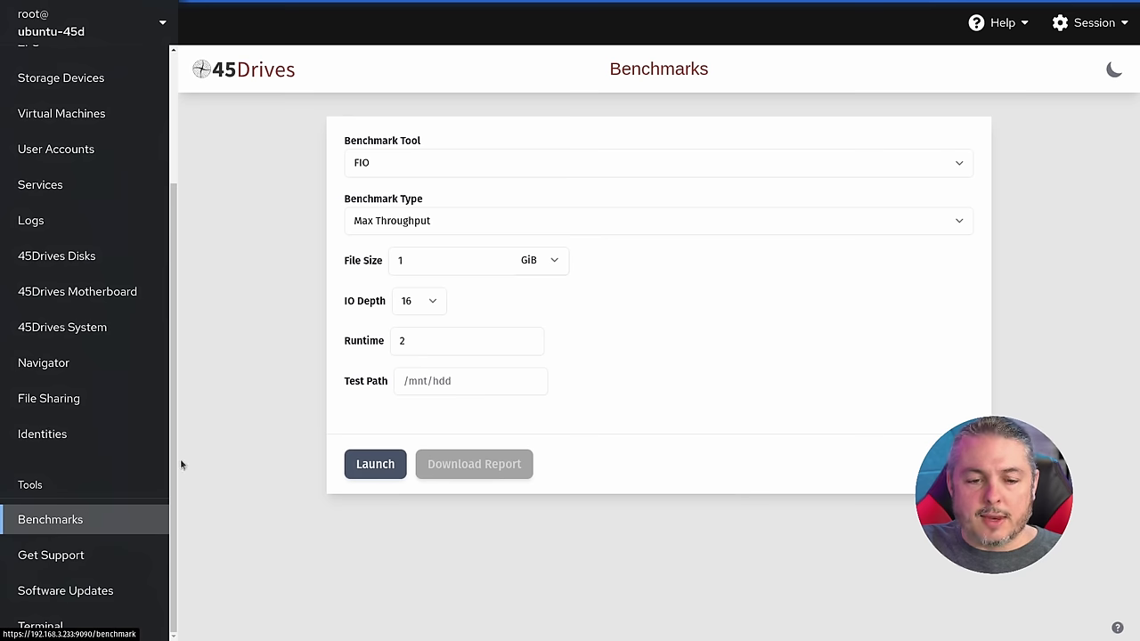
pyautogui.click(438, 220)
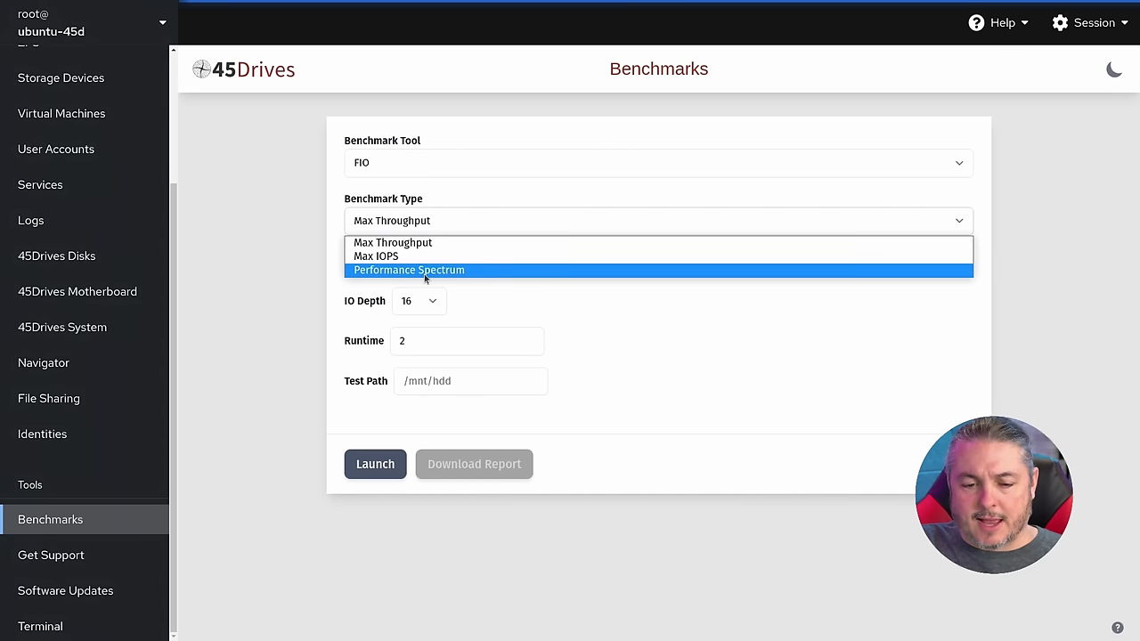
pyautogui.click(656, 348)
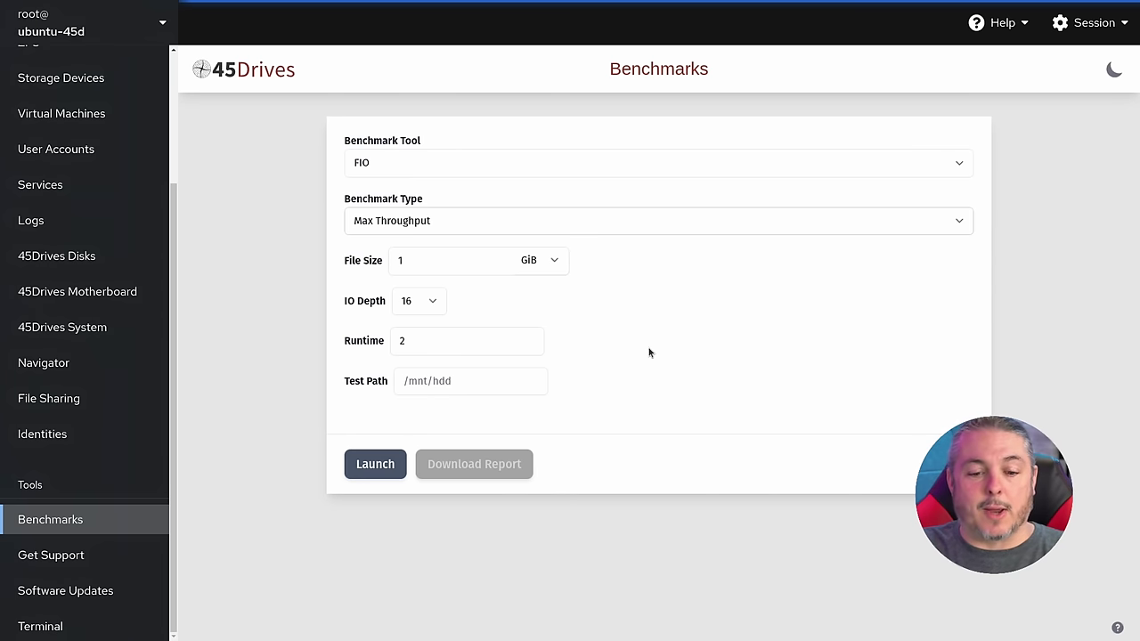
pyautogui.click(468, 380)
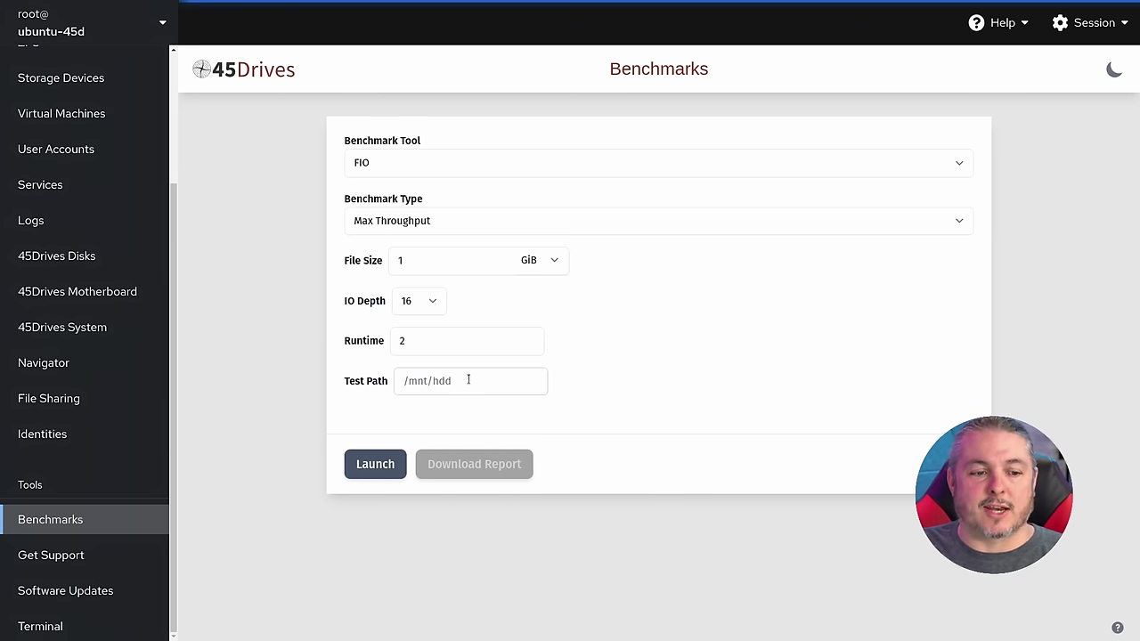
# - Open the ZFS page and expand the zeefs storage pool to view its file systems and snapshots
pyautogui.scroll(4, 62, 218)
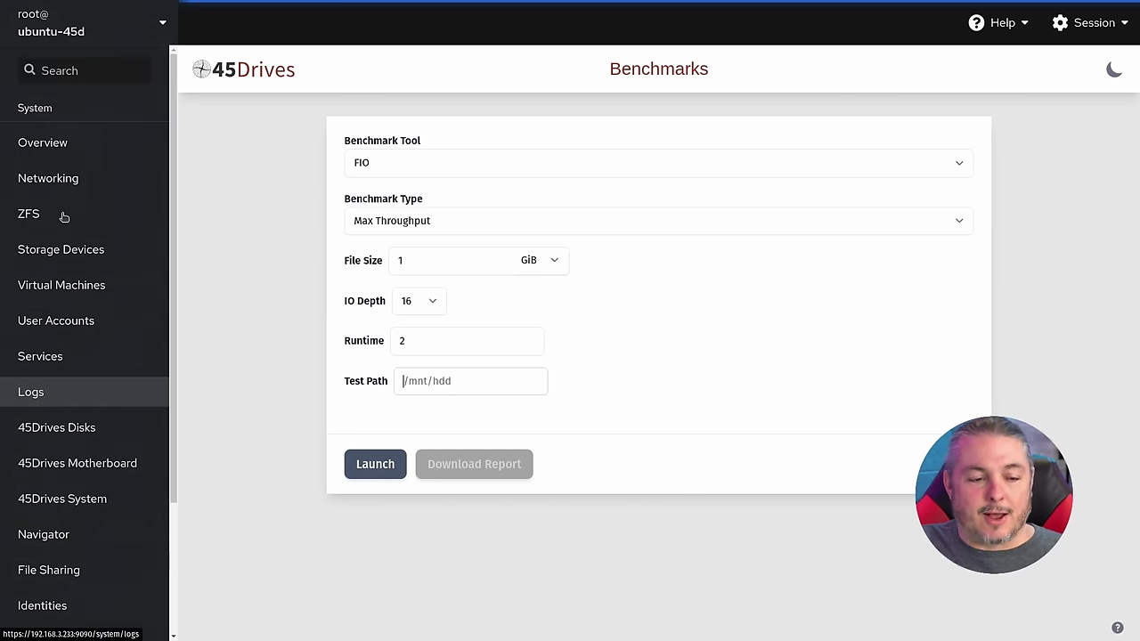
pyautogui.click(60, 216)
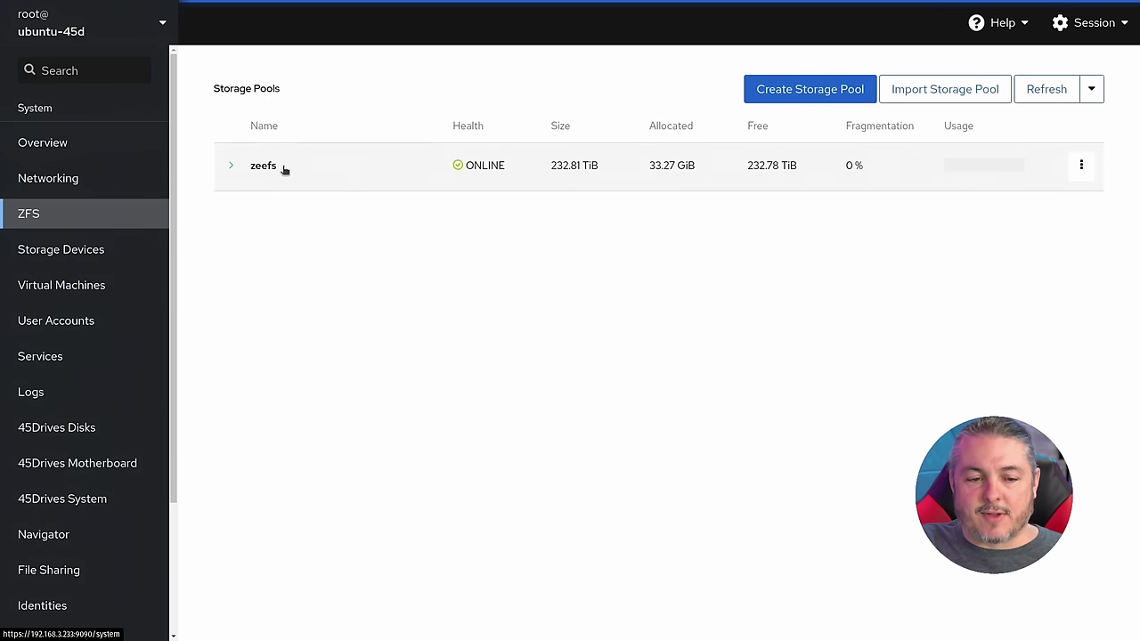
pyautogui.moveTo(248, 171); pyautogui.dragTo(290, 178)
pyautogui.hotkey('ctrl', '+')
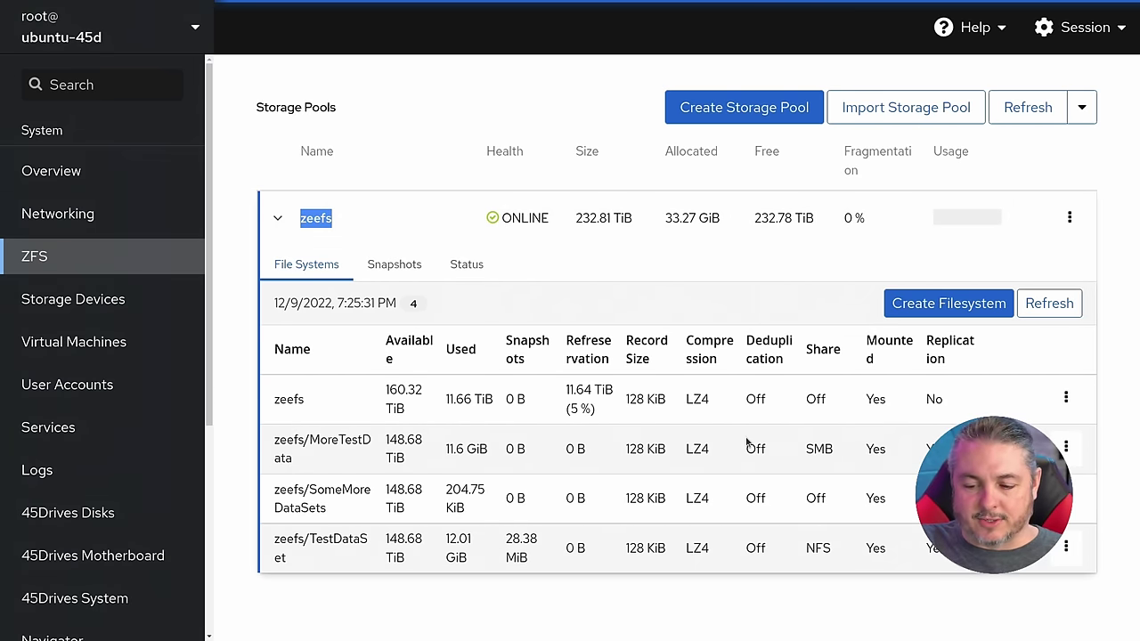
pyautogui.click(403, 274)
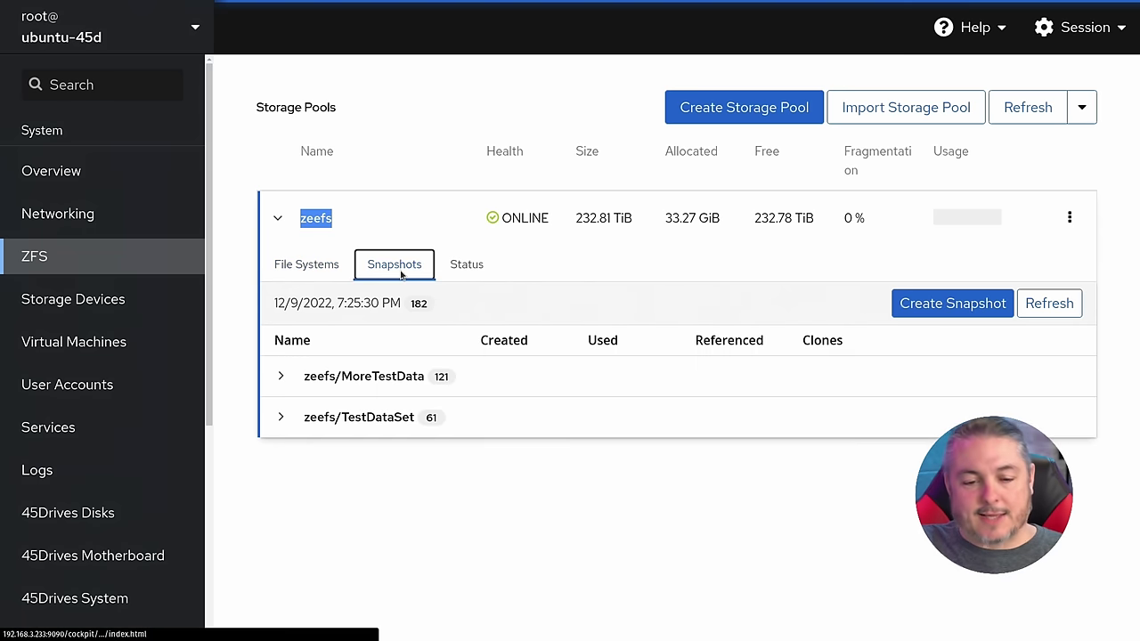
# - Expand the zeefs/MoreTestData snapshots, examine their creation times and sizes, and collapse the list again
pyautogui.click(281, 376)
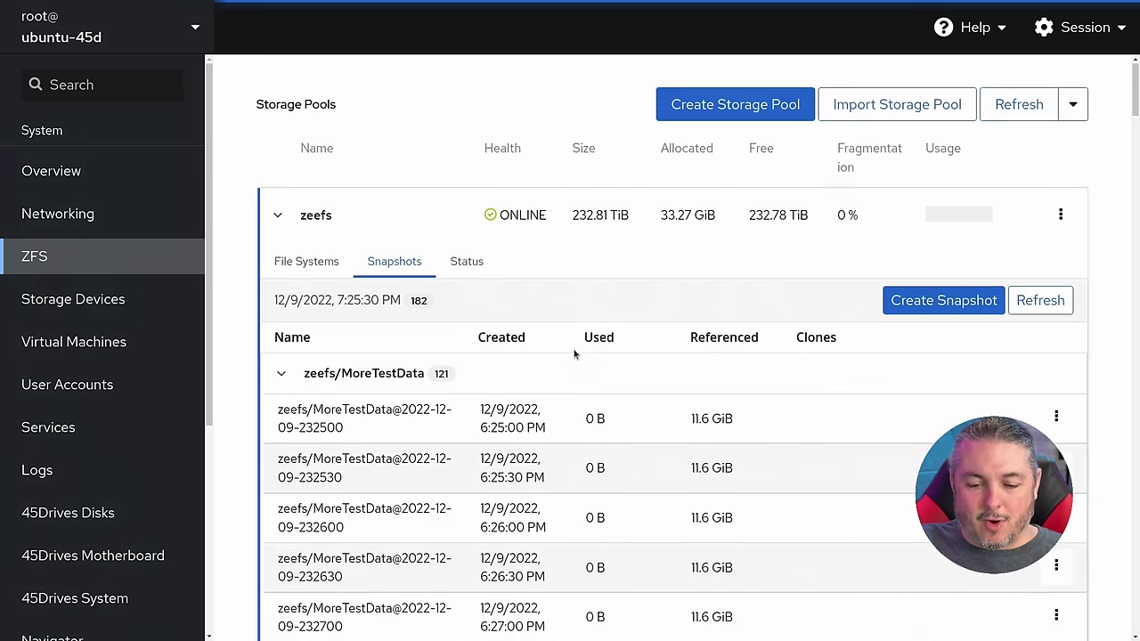
pyautogui.scroll(-6, 575, 354)
pyautogui.scroll(-10, 574, 354)
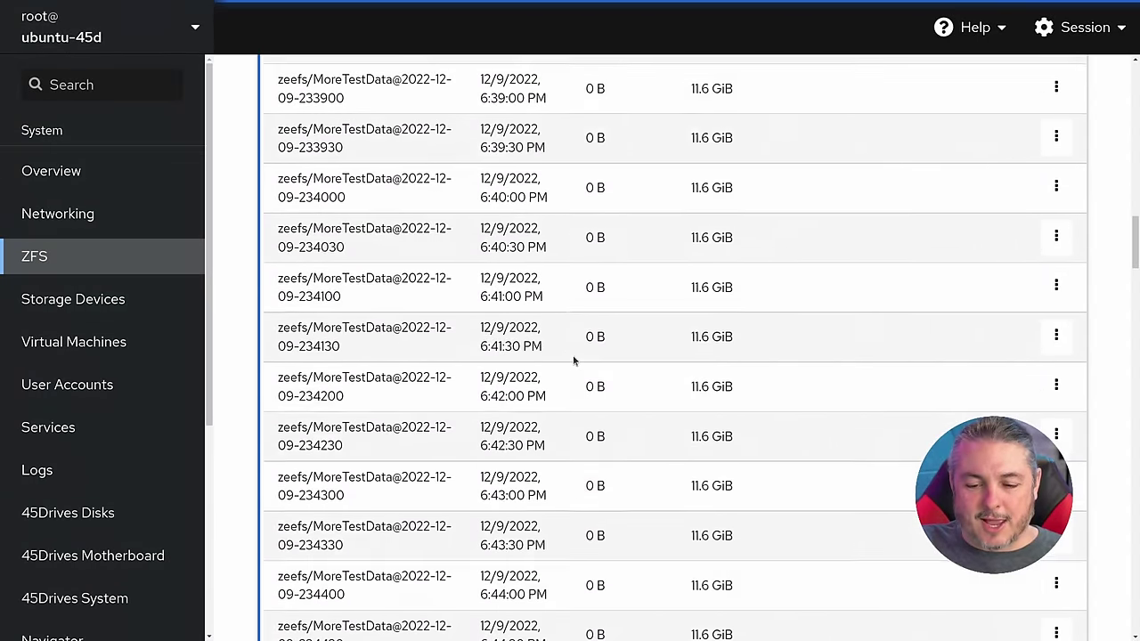
pyautogui.scroll(18, 574, 361)
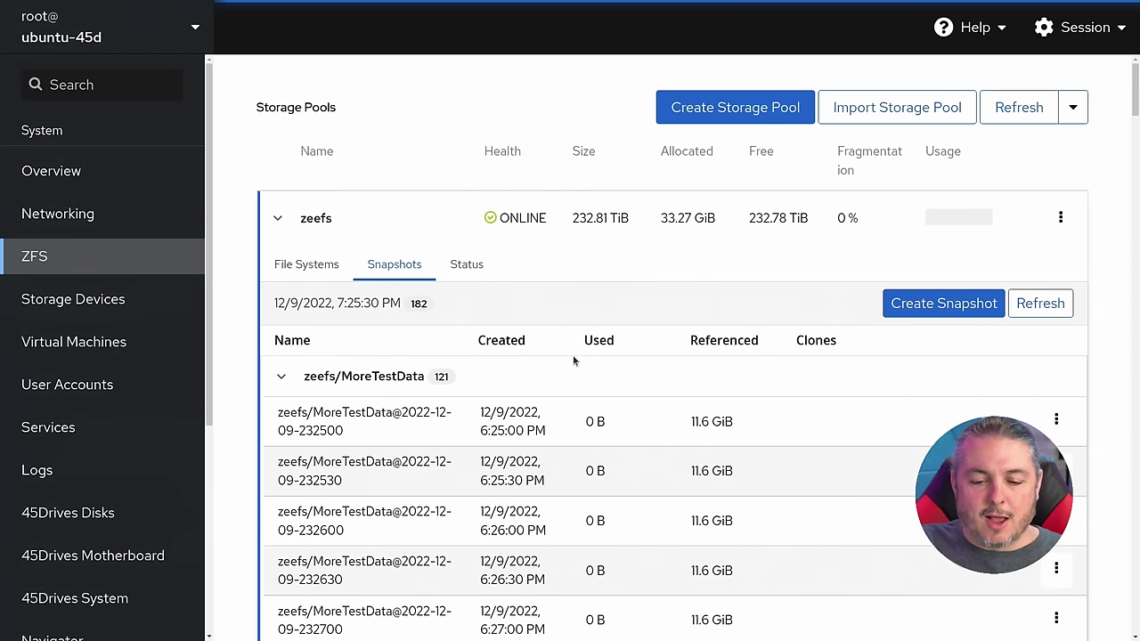
pyautogui.scroll(-3, 501, 455)
pyautogui.scroll(-5, 517, 369)
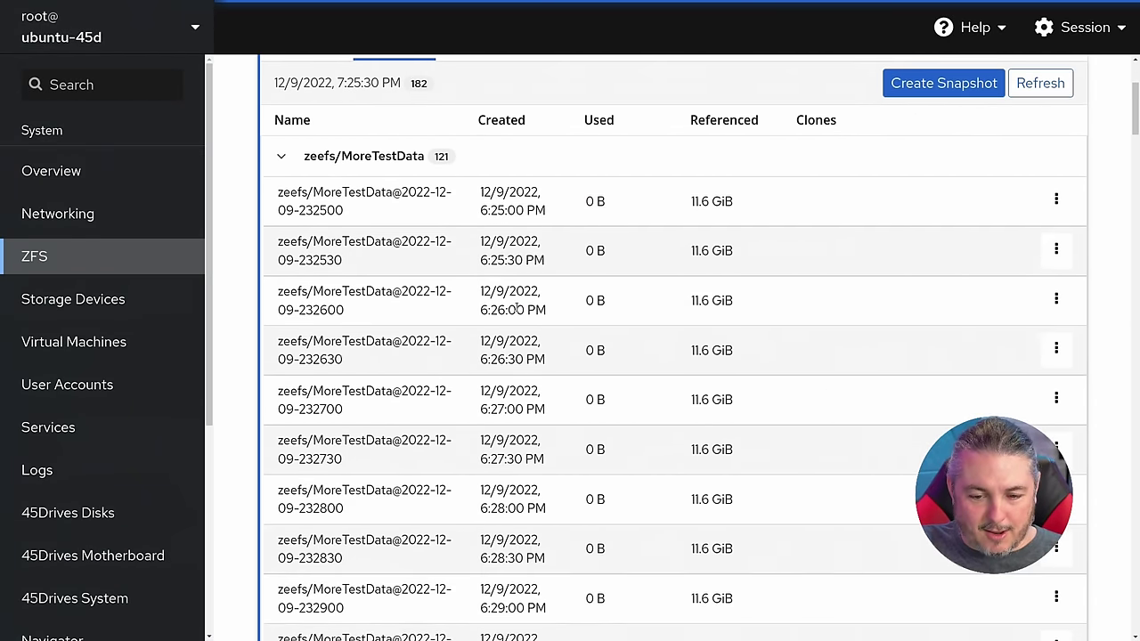
pyautogui.scroll(8, 517, 319)
pyautogui.click(281, 377)
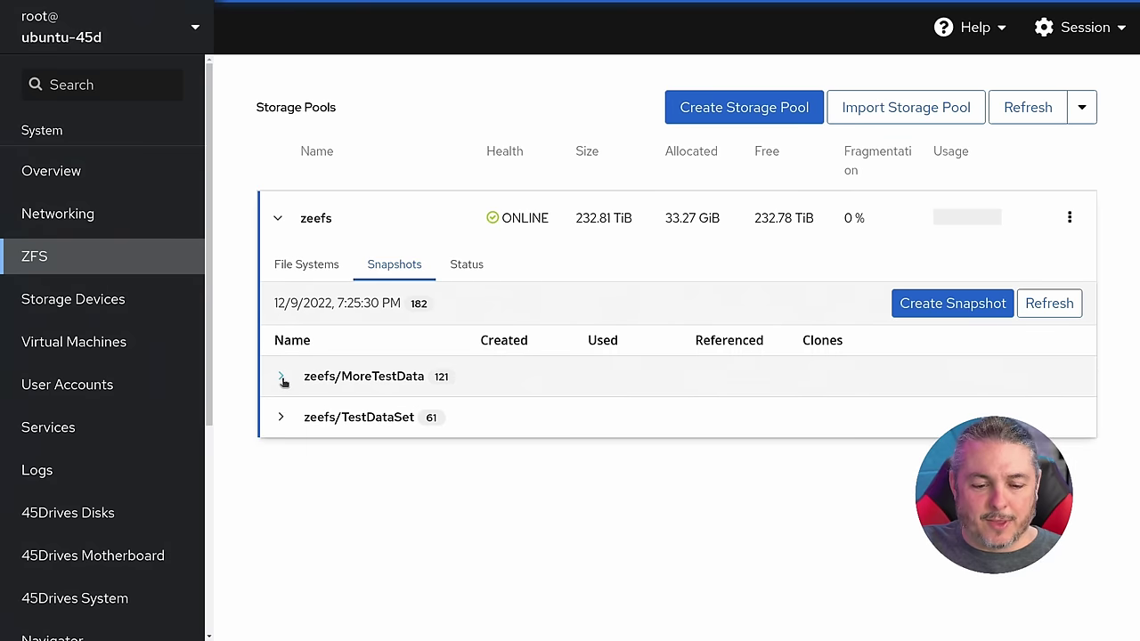
# - Expand the zeefs/TestDataSet snapshots, examine their creation times and used space, and collapse the list again
pyautogui.click(280, 419)
pyautogui.scroll(-6, 634, 323)
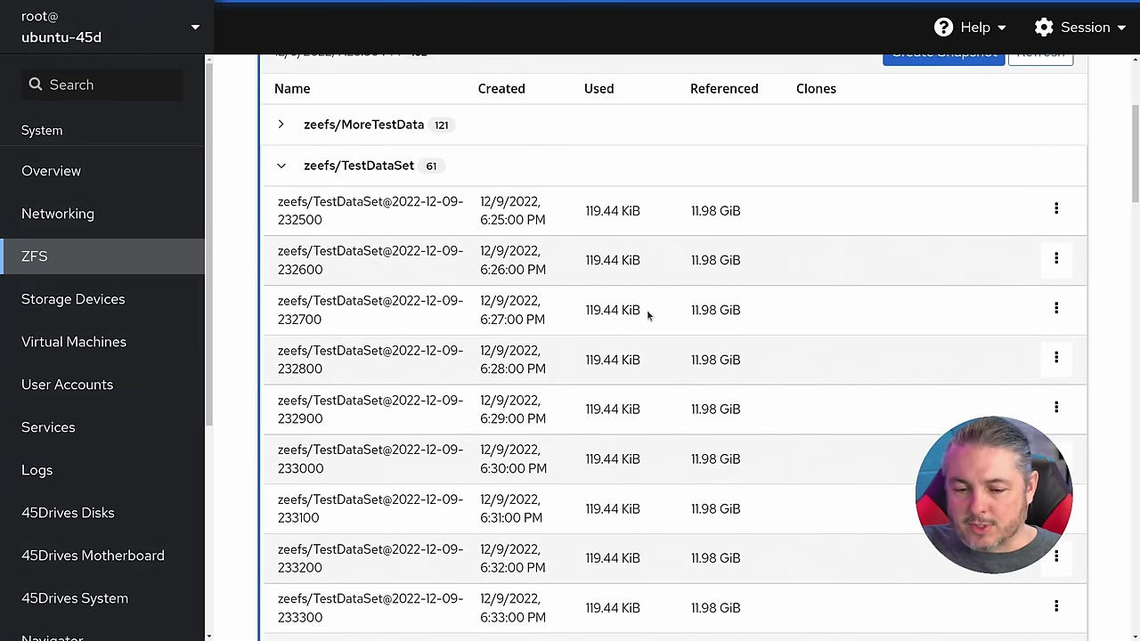
pyautogui.scroll(-10, 519, 332)
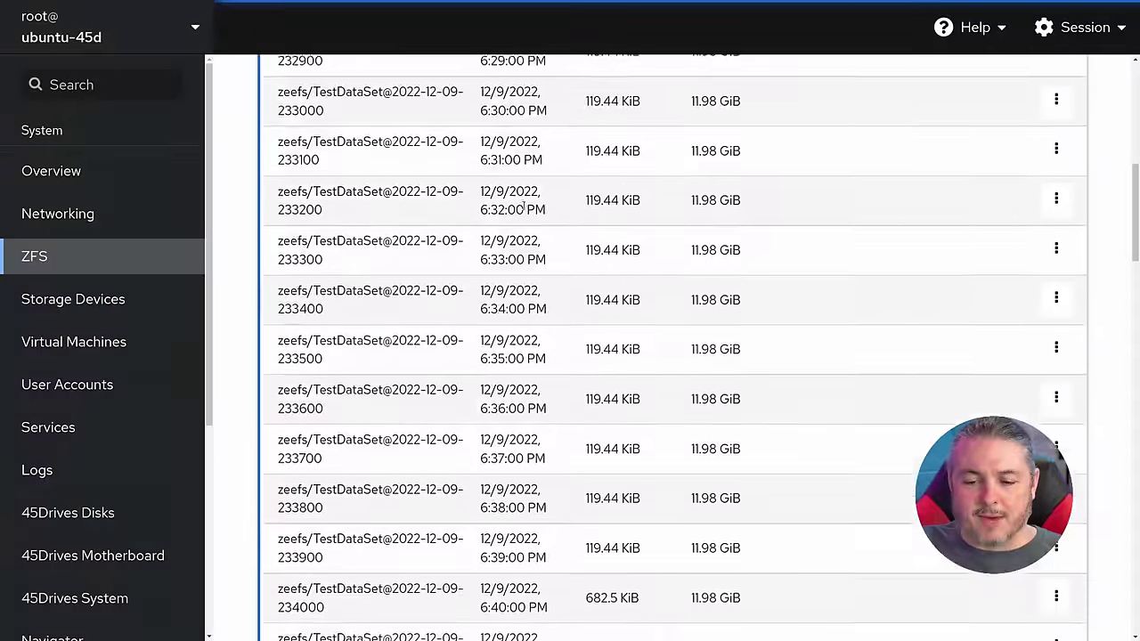
pyautogui.scroll(-13, 531, 282)
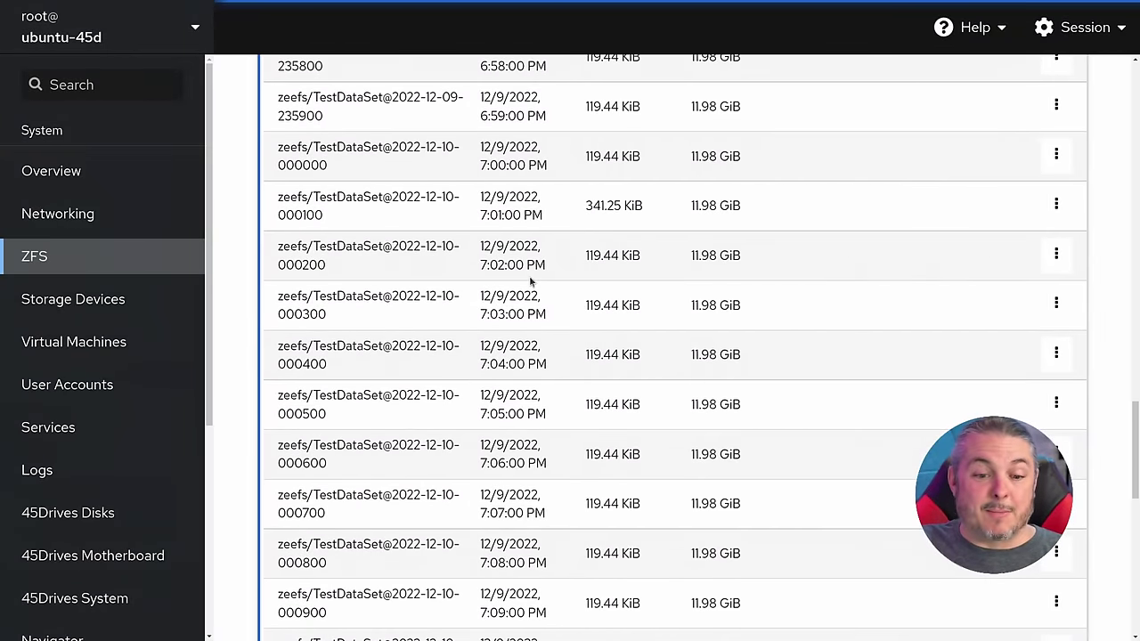
pyautogui.scroll(13, 531, 281)
pyautogui.scroll(12, 532, 281)
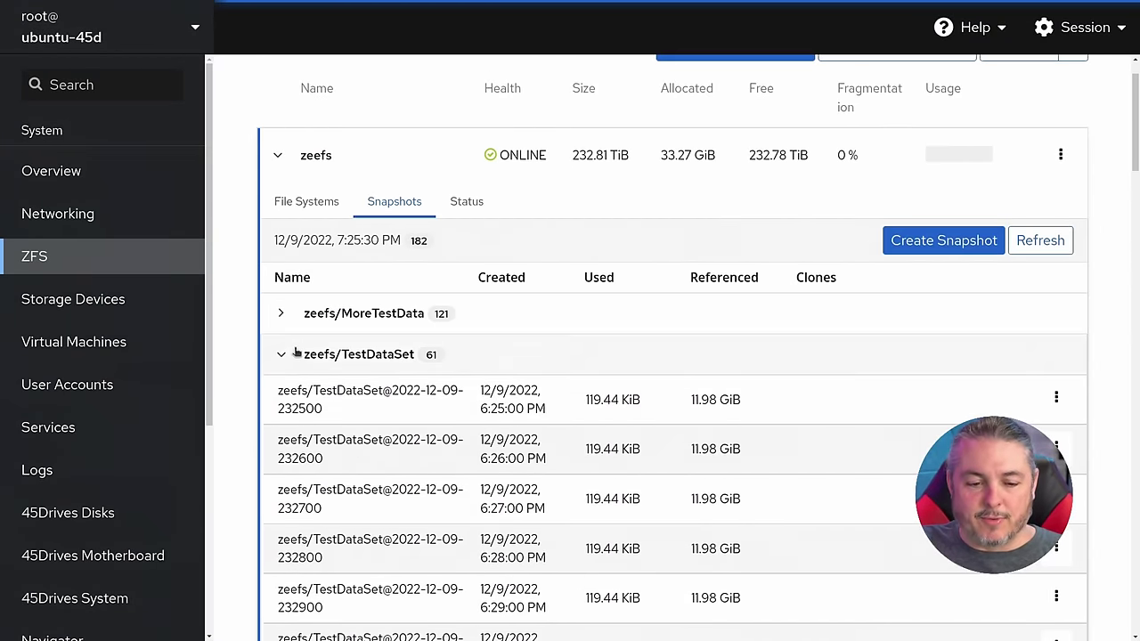
pyautogui.click(281, 287)
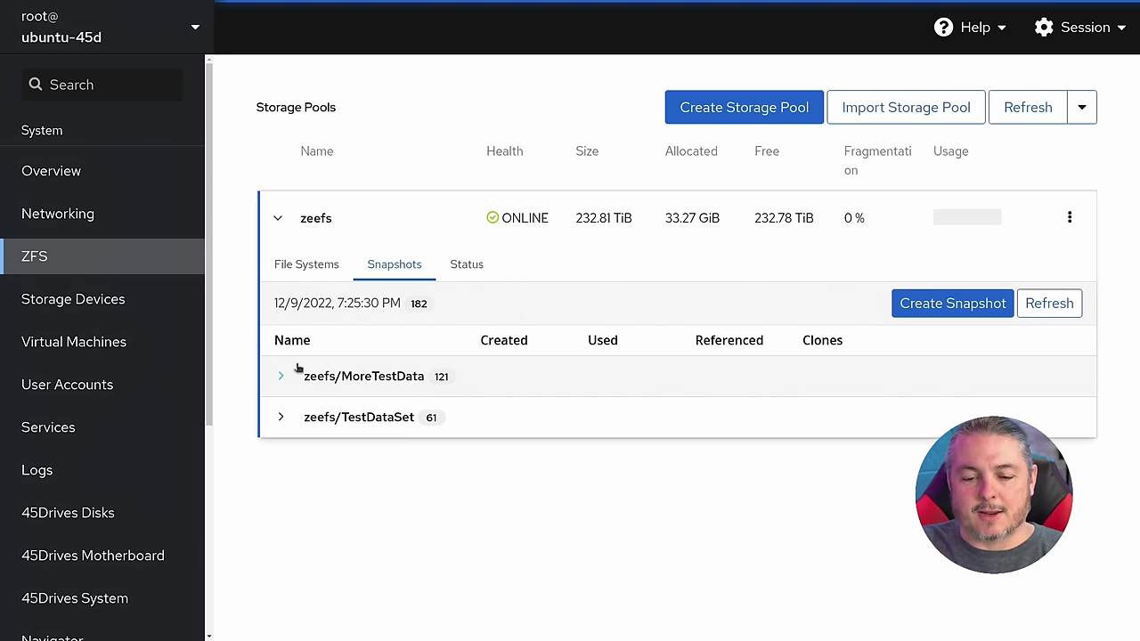
# - Check the zeefs pool's status and return to its file systems to examine the root zeefs entry
pyautogui.click(480, 264)
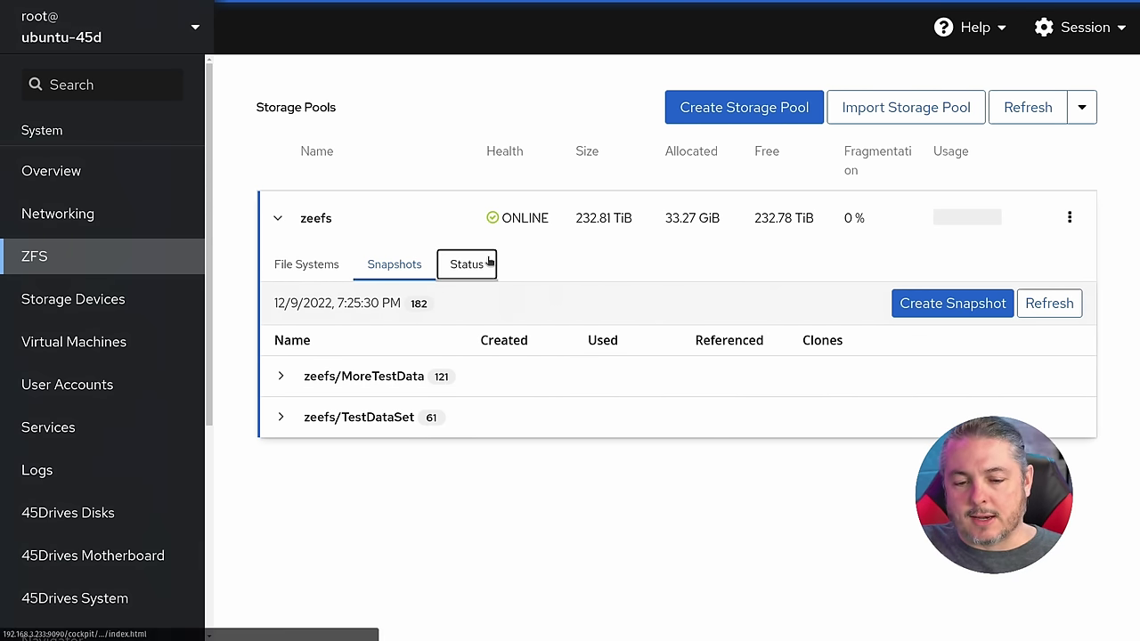
pyautogui.click(322, 267)
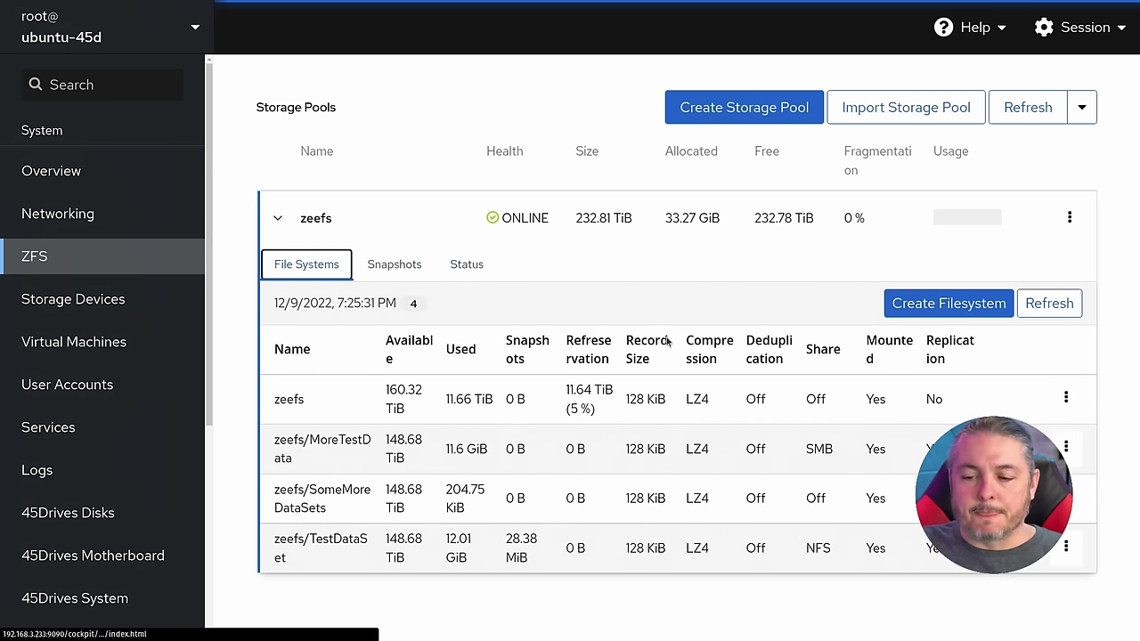
pyautogui.moveTo(274, 408); pyautogui.dragTo(306, 411)
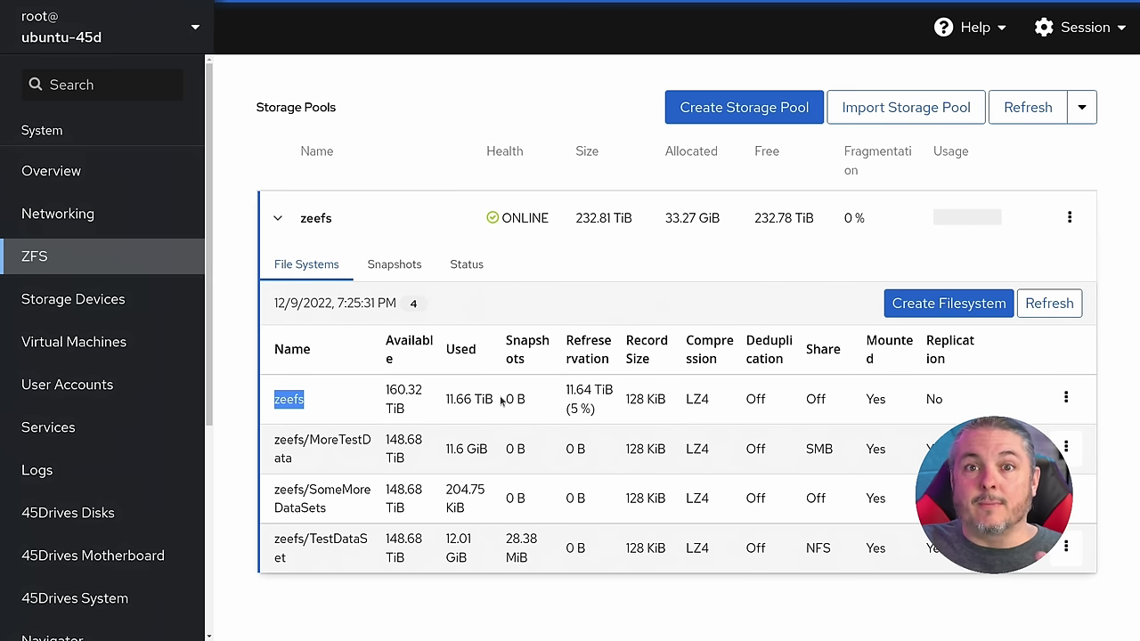
# - Start a new file system with zeefs as the parent and name it tomzYouTubeDemo
pyautogui.click(910, 309)
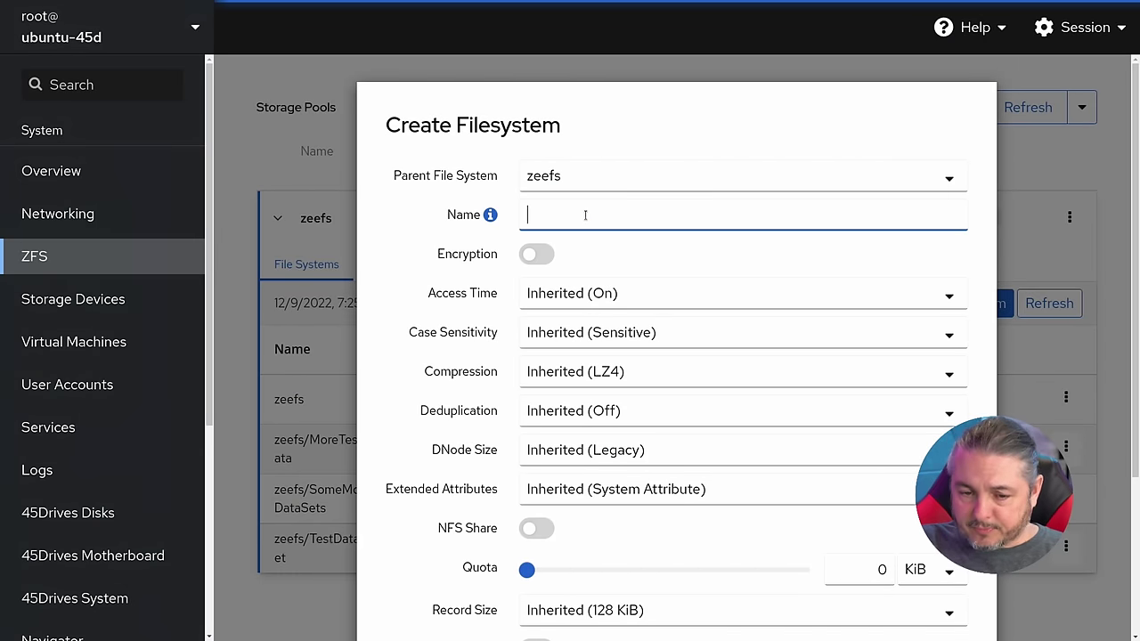
pyautogui.click(560, 178)
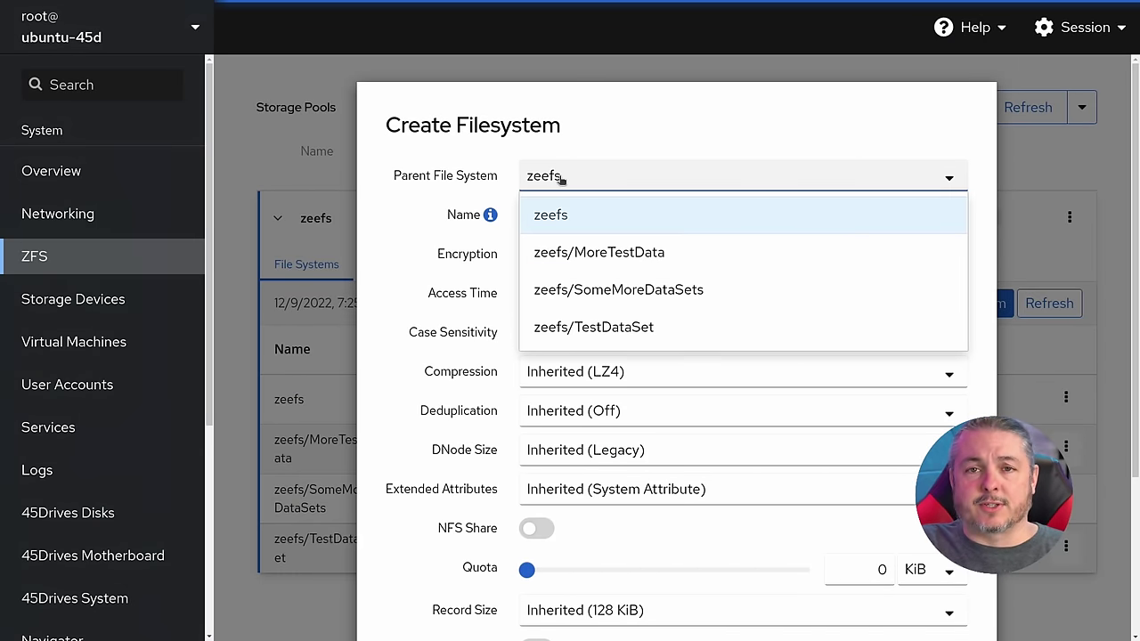
pyautogui.click(627, 257)
pyautogui.click(580, 218)
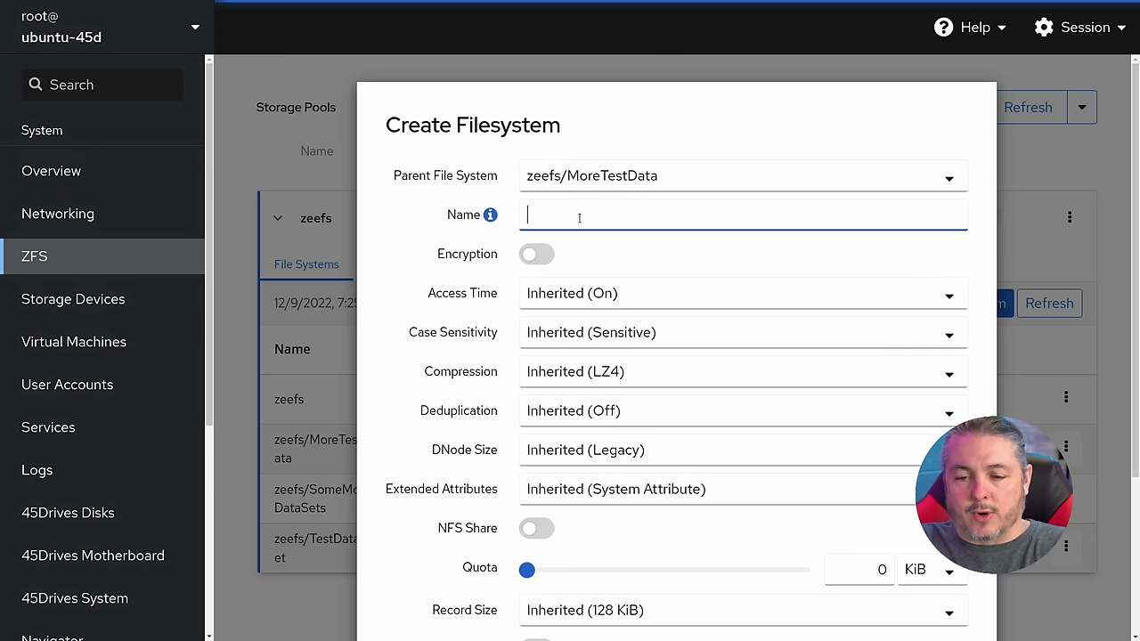
pyautogui.click(552, 178)
pyautogui.click(570, 219)
pyautogui.click(573, 218)
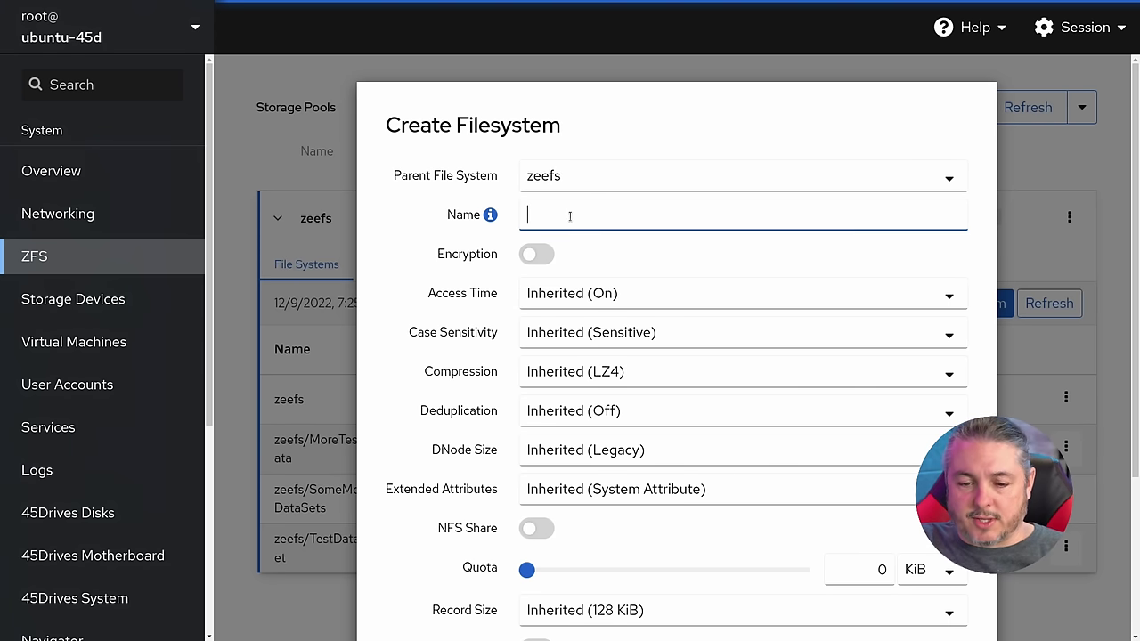
pyautogui.write('tomz')
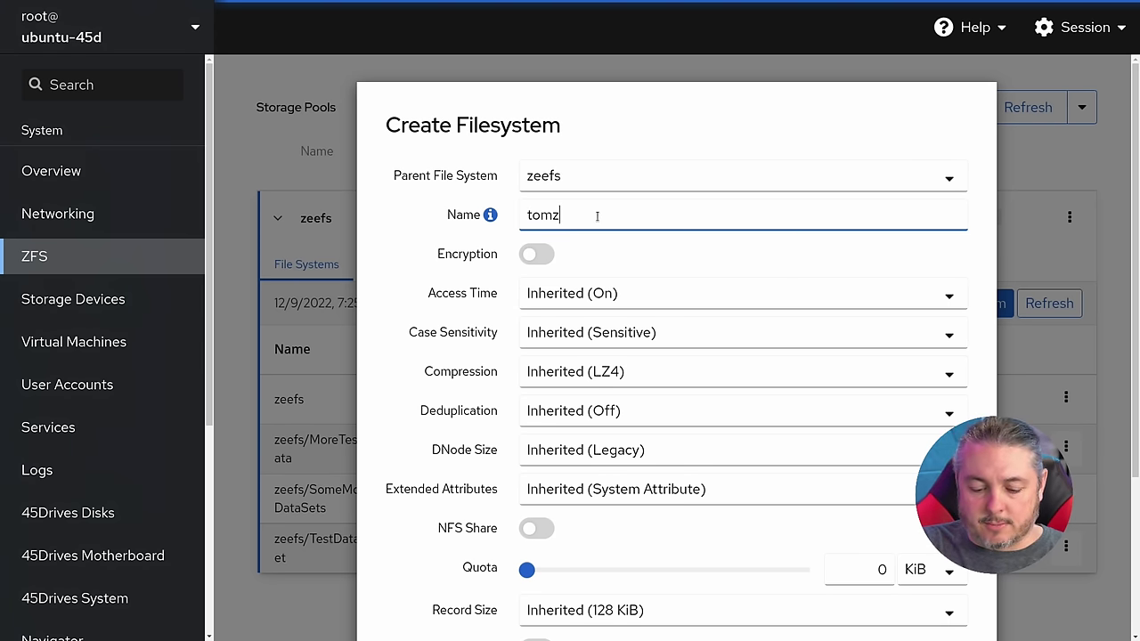
pyautogui.write('YouTubeD')
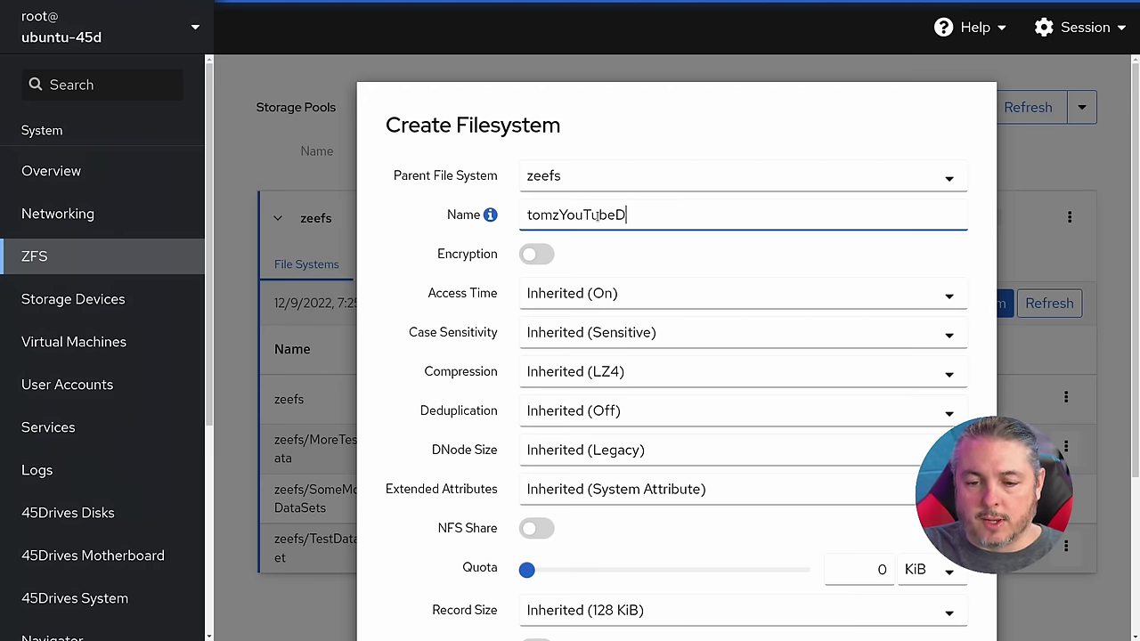
pyautogui.write('emo')
# - Turn on encryption for the new file system to view its passphrase and cipher options, and turn it off again
pyautogui.scroll(-3, 596, 215)
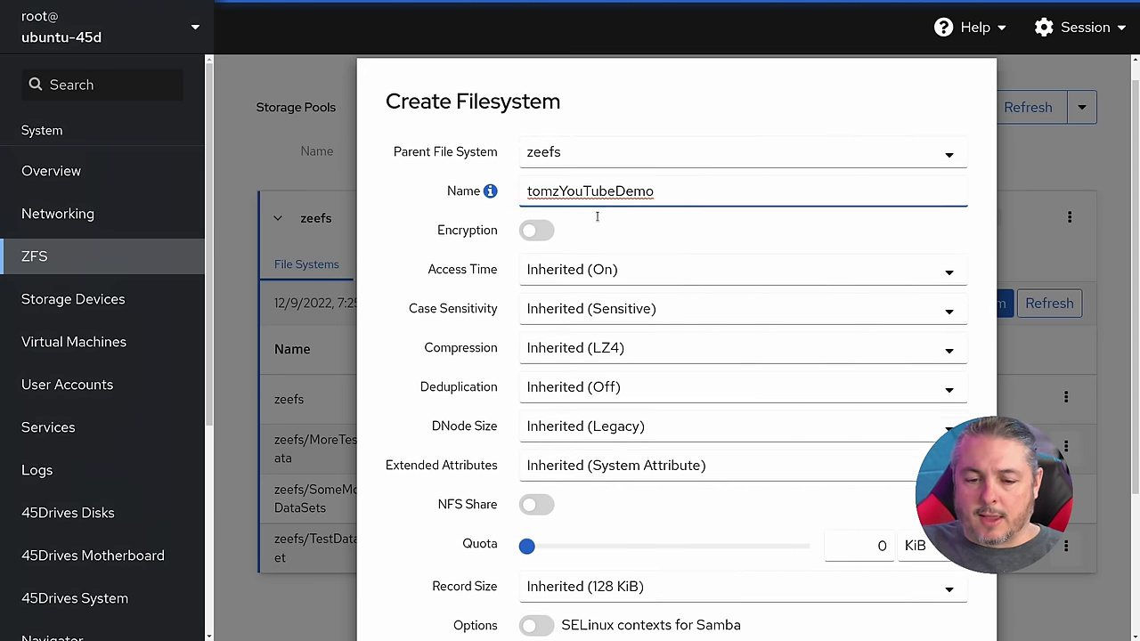
pyautogui.scroll(1, 542, 170)
pyautogui.click(537, 130)
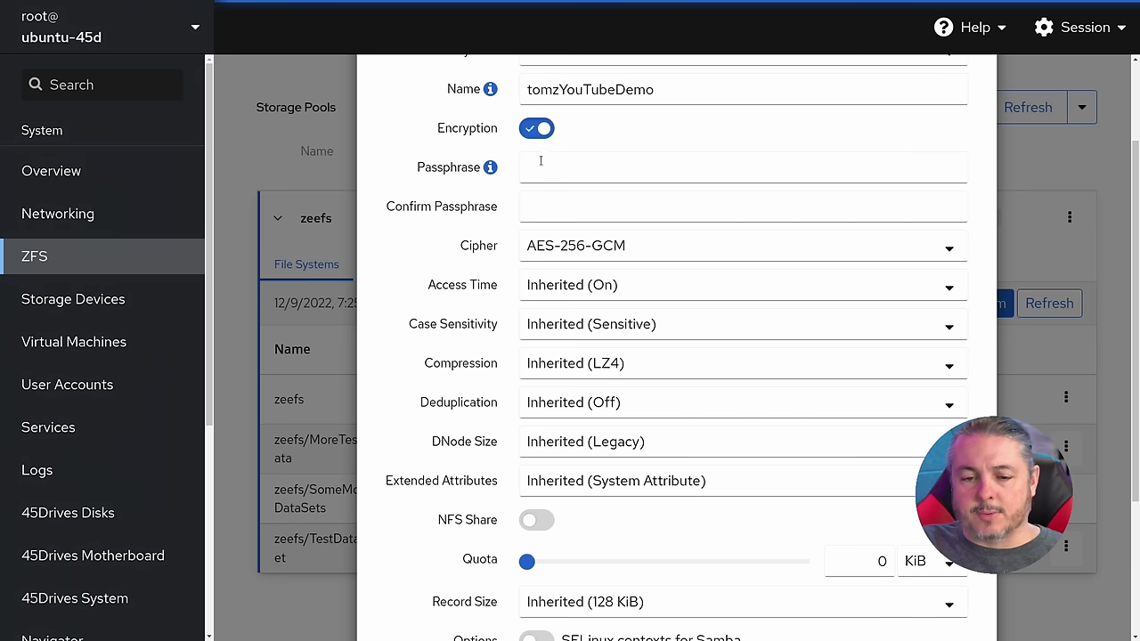
pyautogui.click(540, 165)
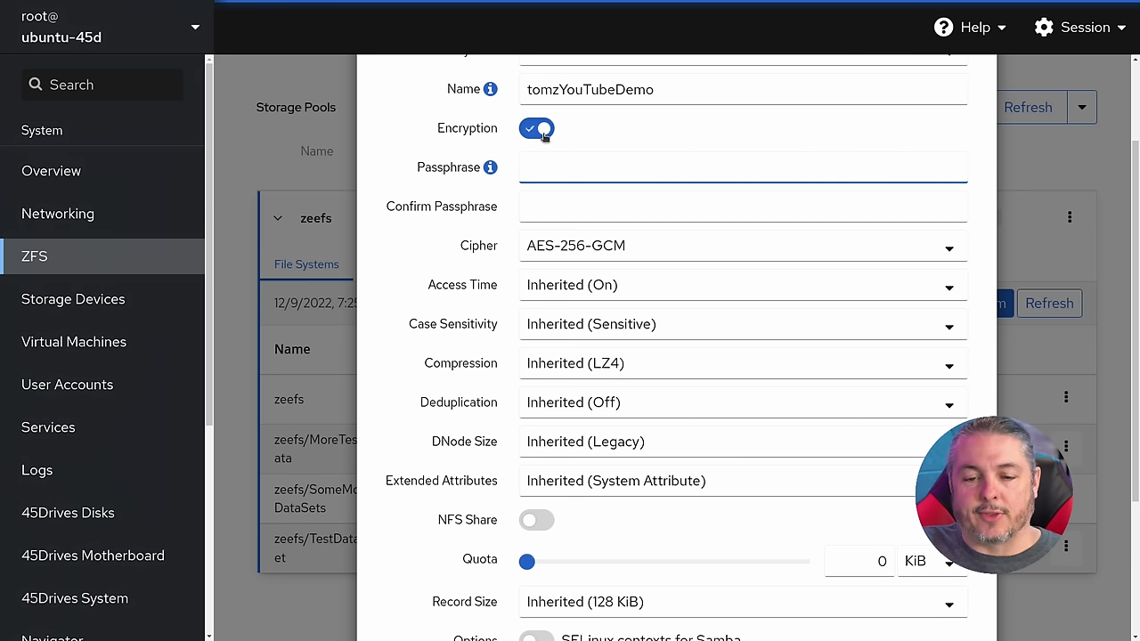
pyautogui.click(539, 131)
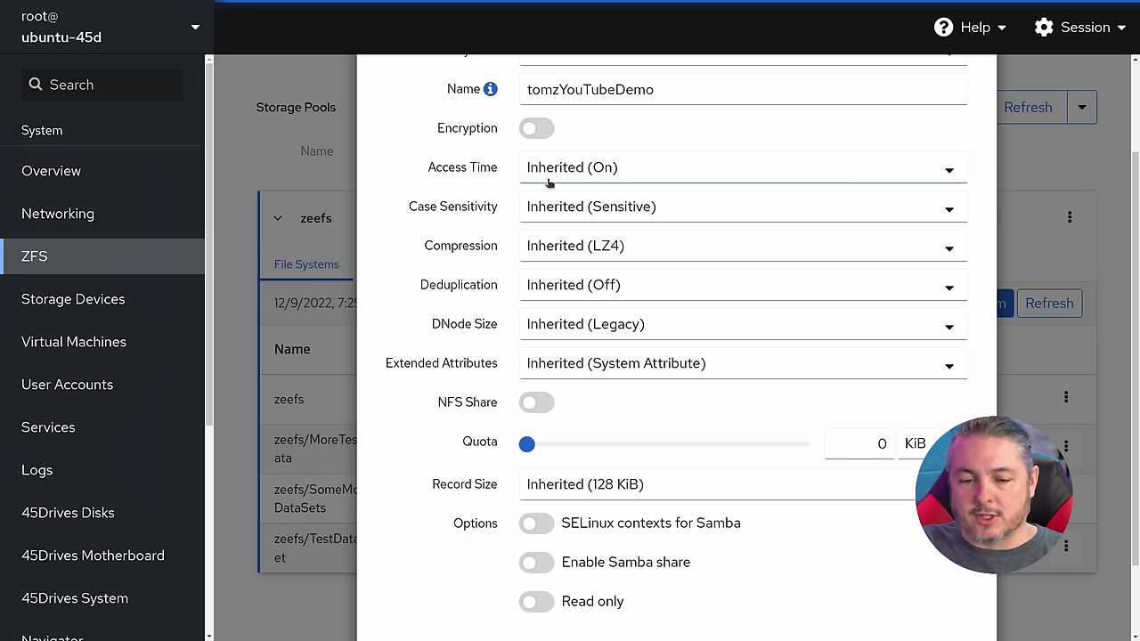
# - Enable both the Samba share and the NFS share with the default NFS options, and create the file system
pyautogui.scroll(-2, 579, 232)
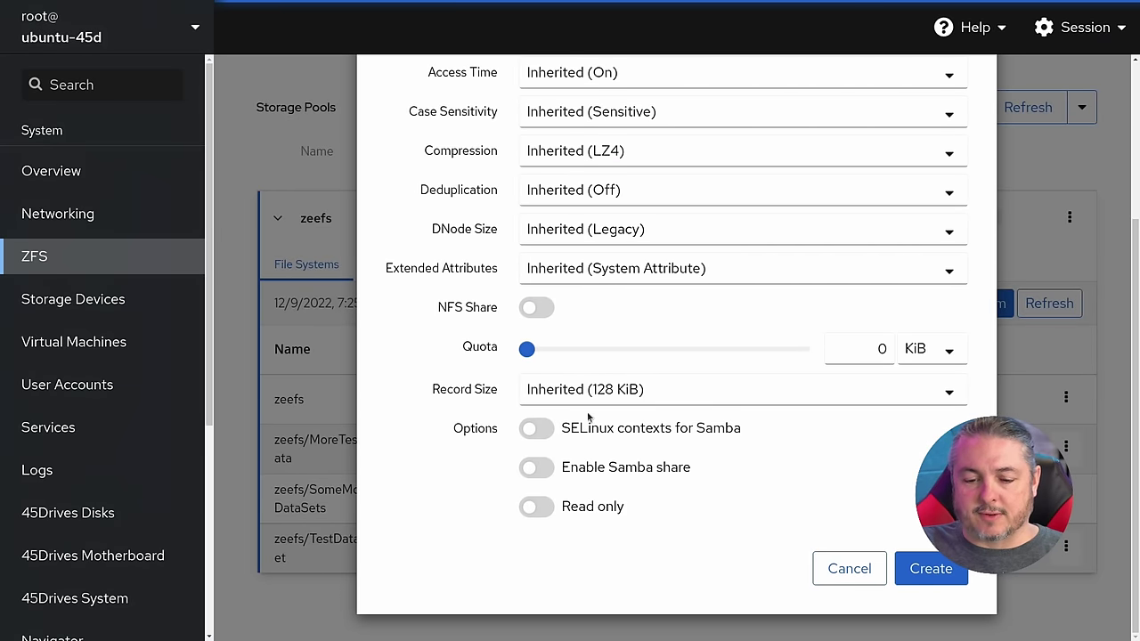
pyautogui.click(539, 469)
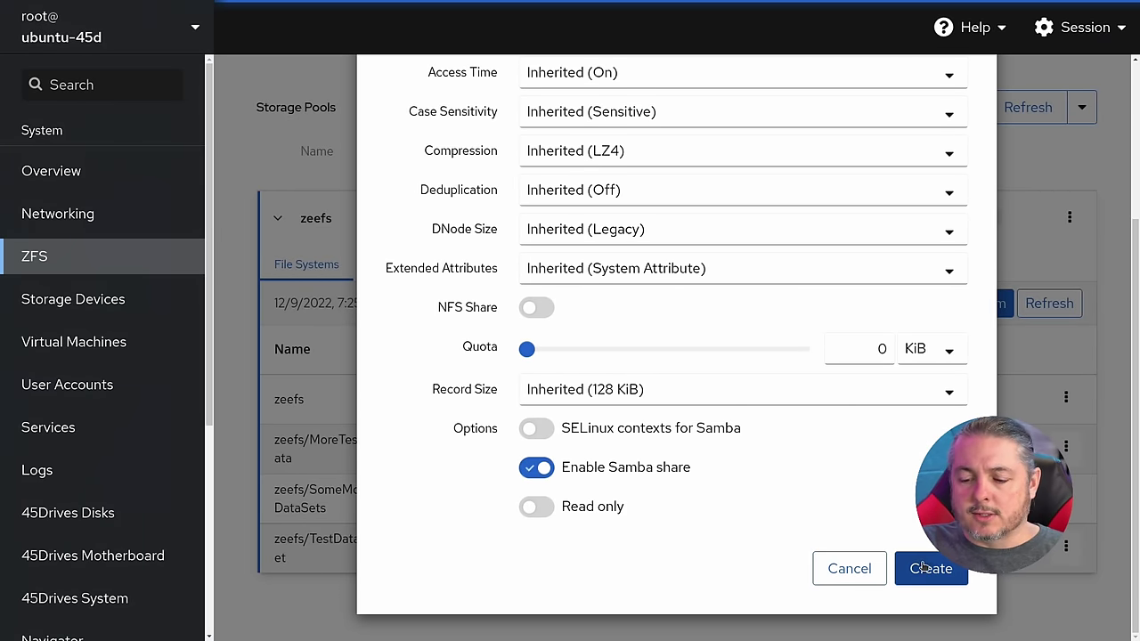
pyautogui.click(538, 309)
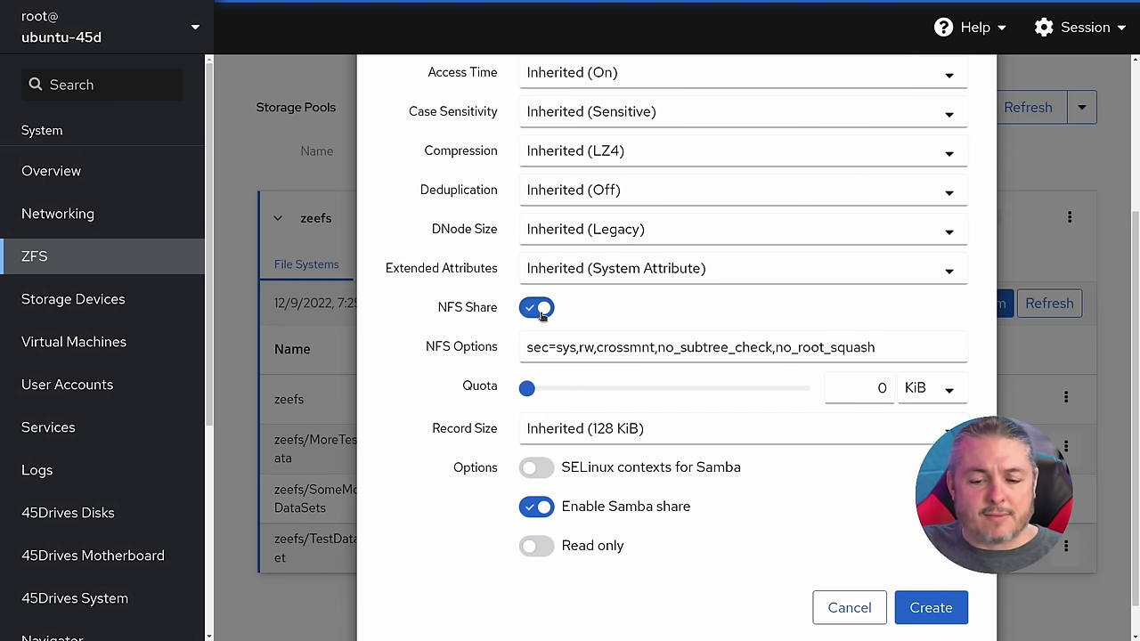
pyautogui.click(941, 607)
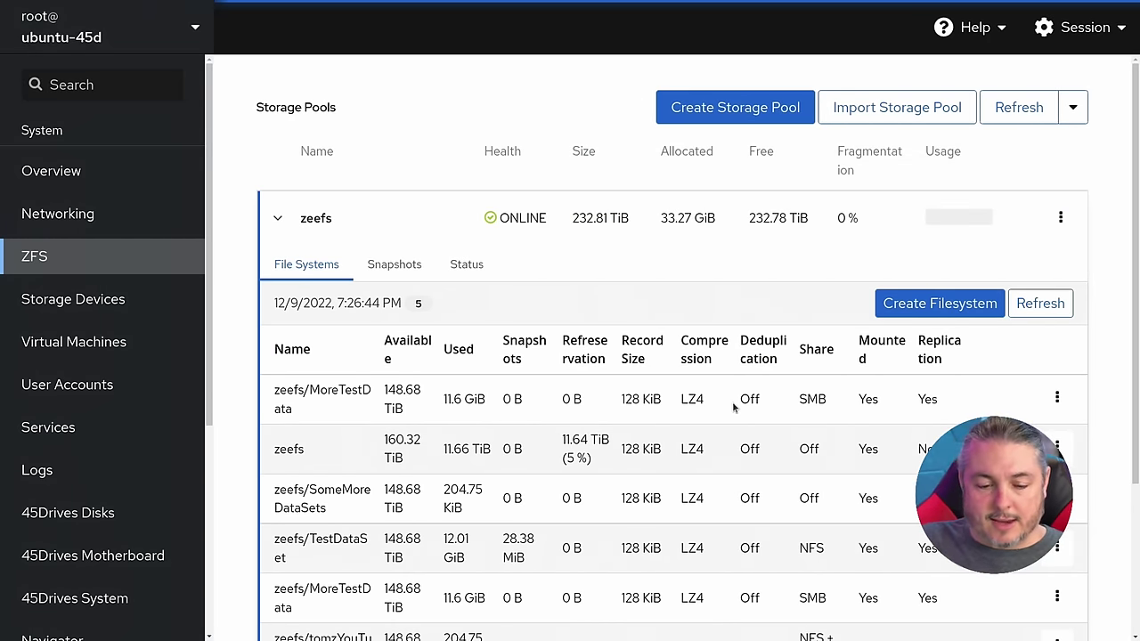
# - Review the share types of the zeefs/tomzYouTubeDemo file system and open its replication task configuration
pyautogui.scroll(-5, 537, 502)
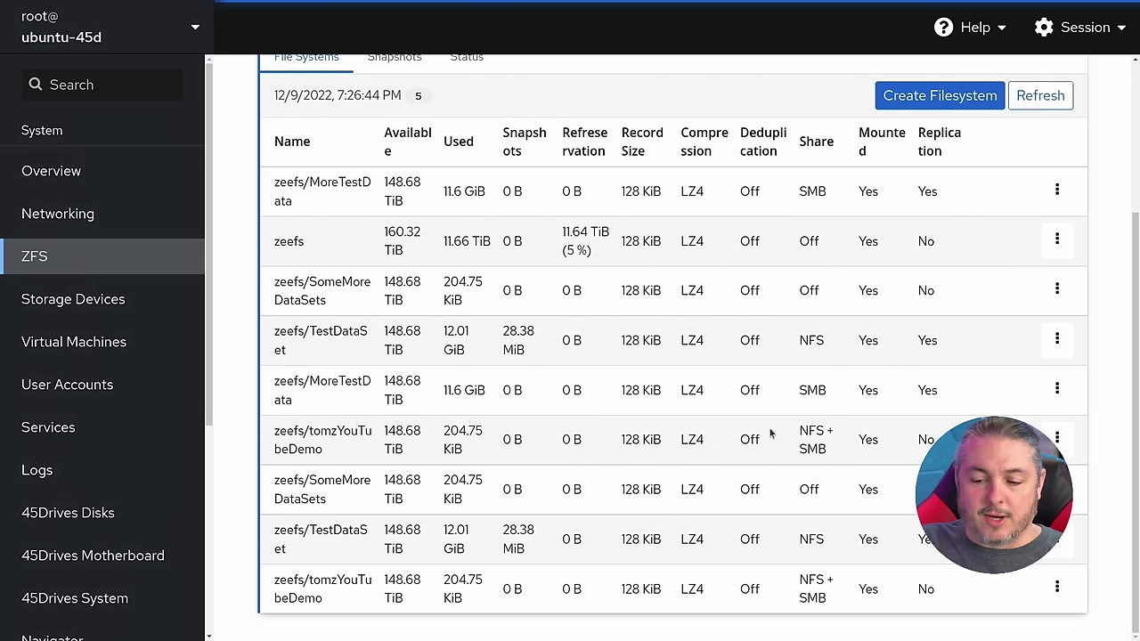
pyautogui.moveTo(799, 431); pyautogui.dragTo(832, 454)
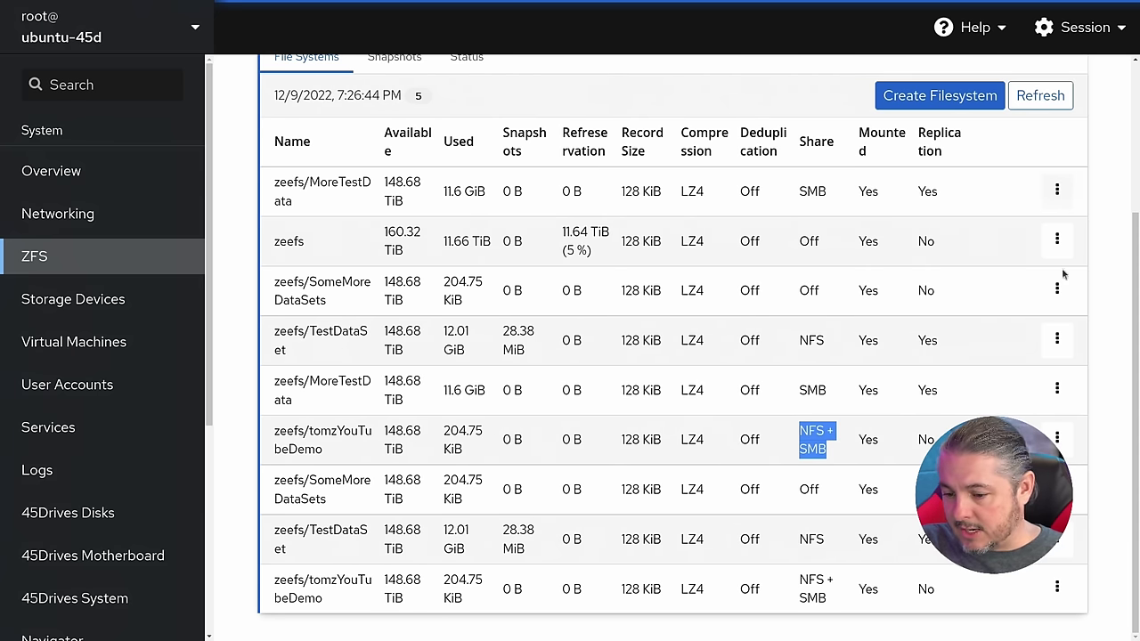
pyautogui.click(1057, 438)
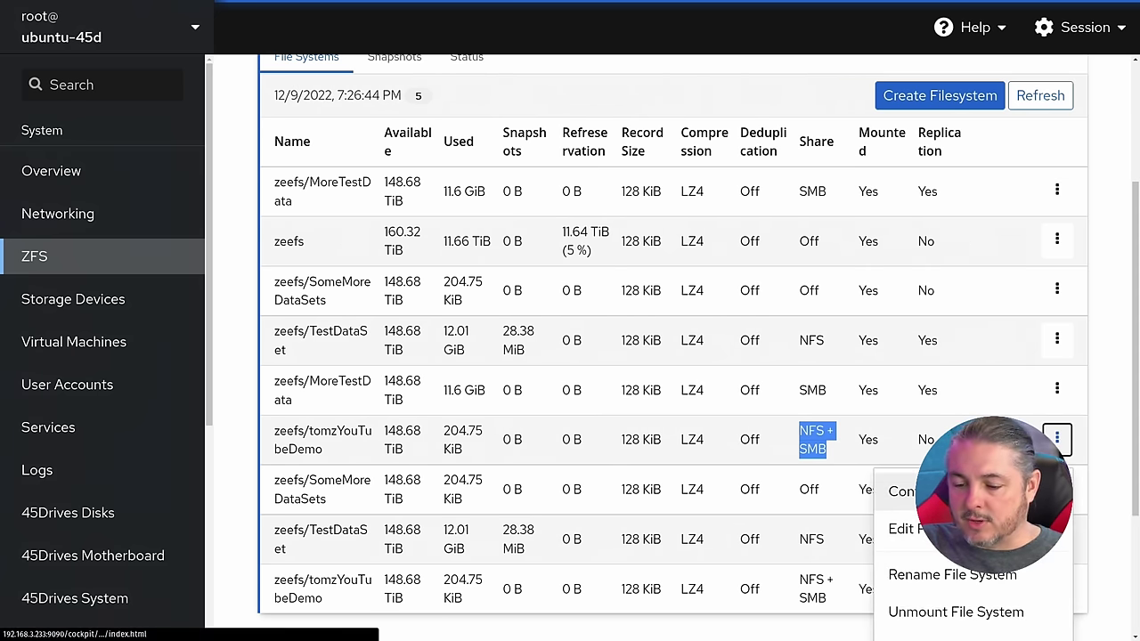
pyautogui.scroll(-3, 953, 398)
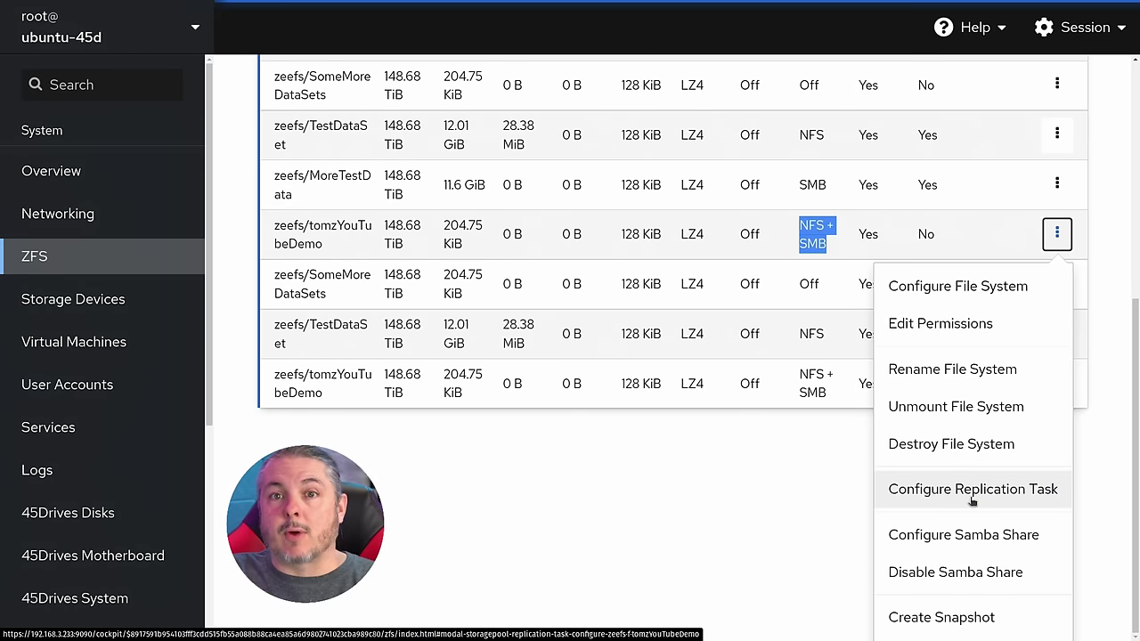
pyautogui.click(971, 495)
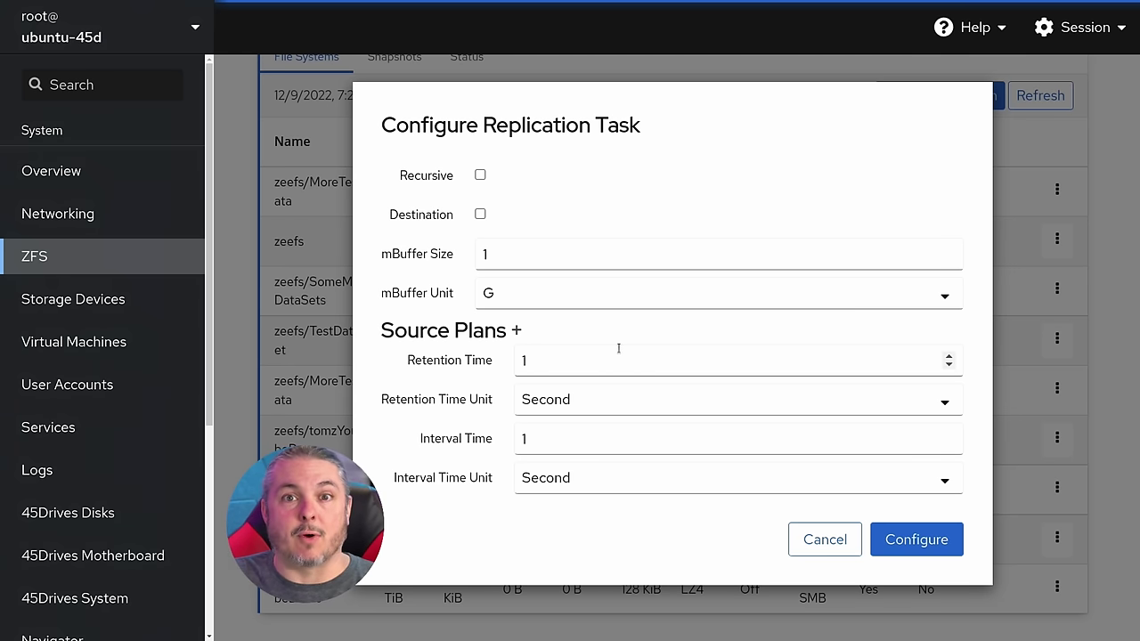
# - Set the source plan's retention time to 2 and its retention time unit to Hour
pyautogui.click(544, 359)
pyautogui.moveTo(544, 359); pyautogui.dragTo(497, 369)
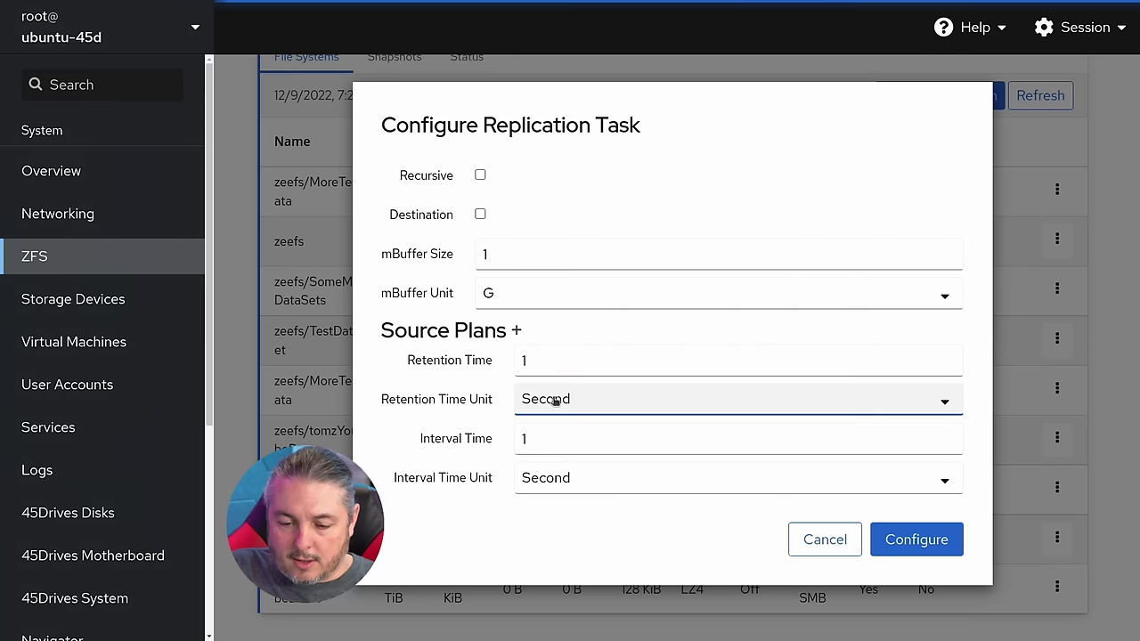
pyautogui.click(555, 400)
pyautogui.click(572, 511)
pyautogui.click(524, 360)
pyautogui.press('BackSpace')
pyautogui.write('2')
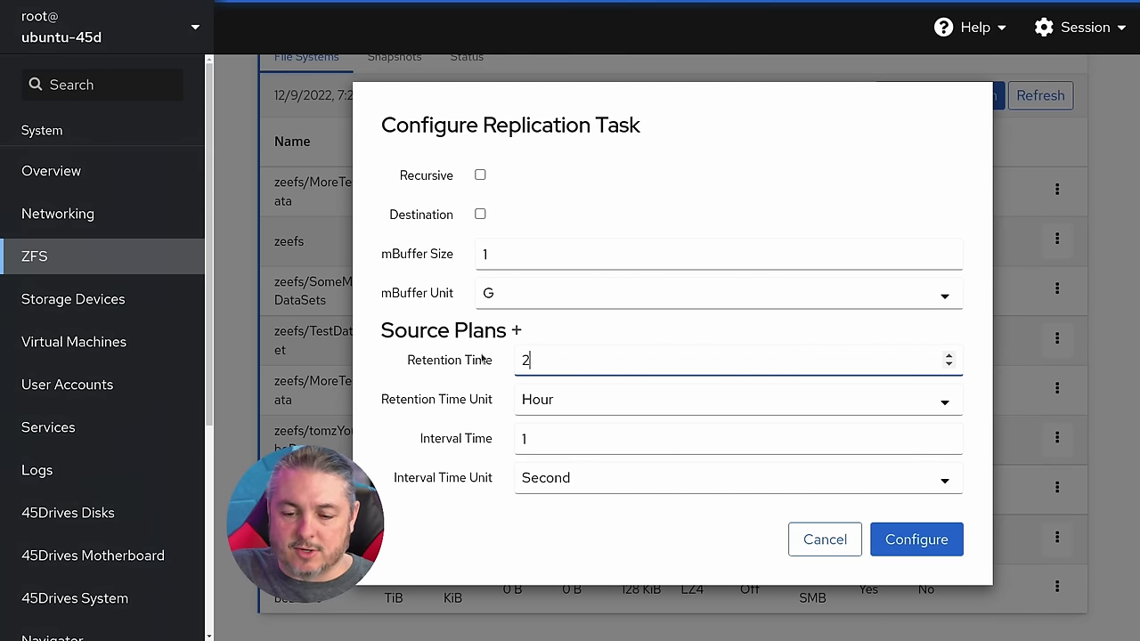
# - Set the first source plan's interval time to 10, keeping the interval unit at Second
pyautogui.click(550, 436)
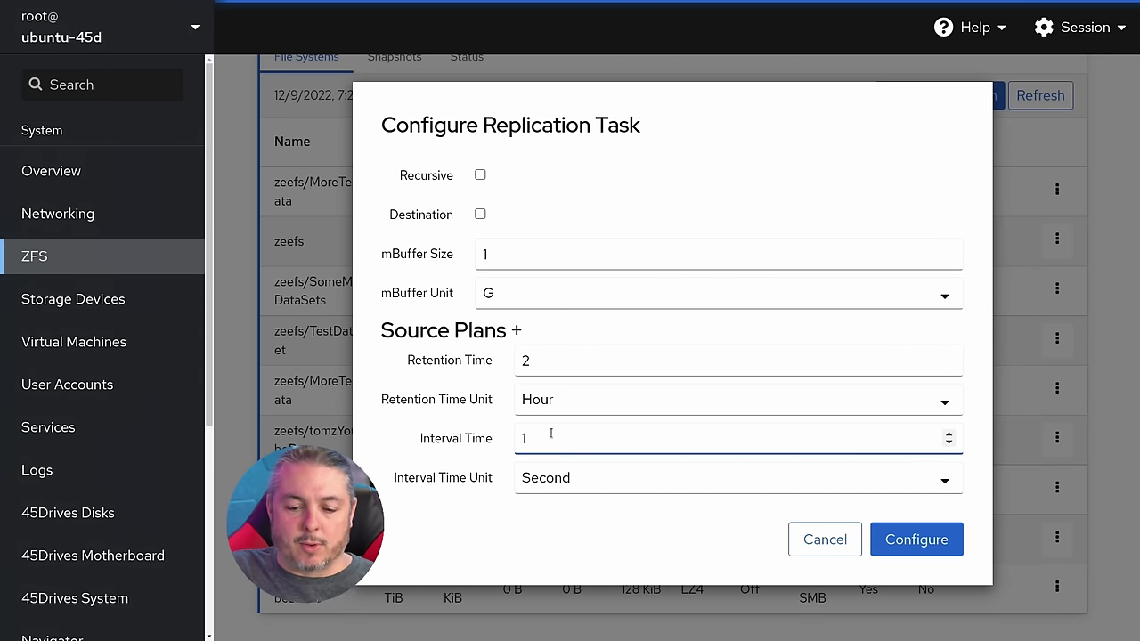
pyautogui.click(948, 435)
pyautogui.click(948, 434)
pyautogui.click(948, 434)
pyautogui.click(949, 435)
pyautogui.click(948, 434)
pyautogui.click(948, 435)
pyautogui.click(948, 435)
pyautogui.click(948, 434)
pyautogui.click(948, 434)
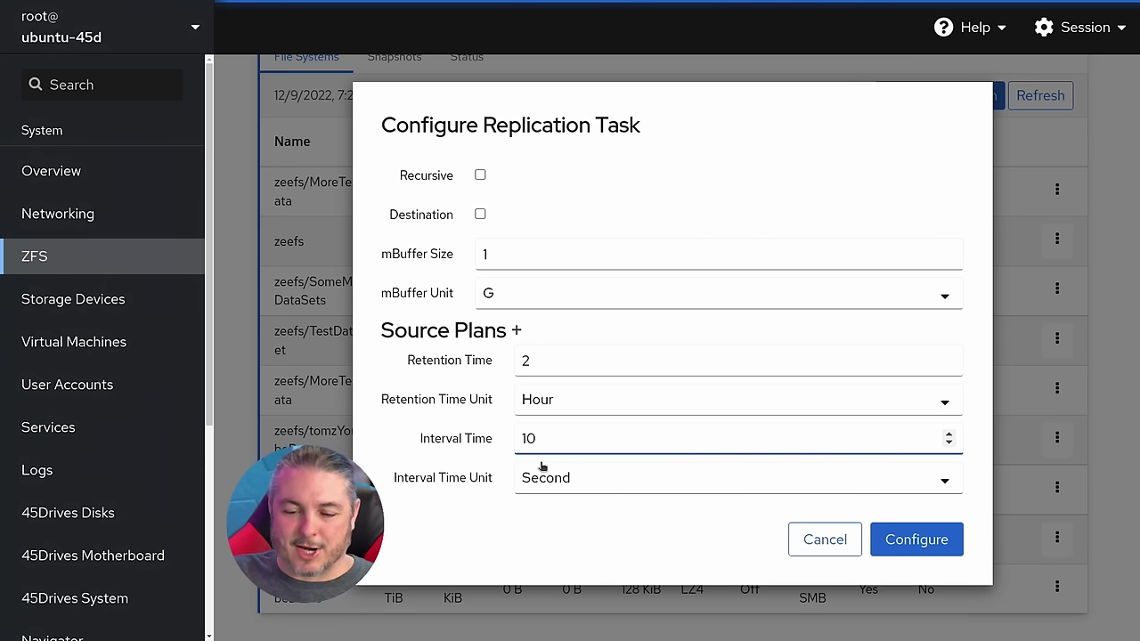
# - Add a second source plan with a retention time of 90 and a retention time unit of Day
pyautogui.click(517, 331)
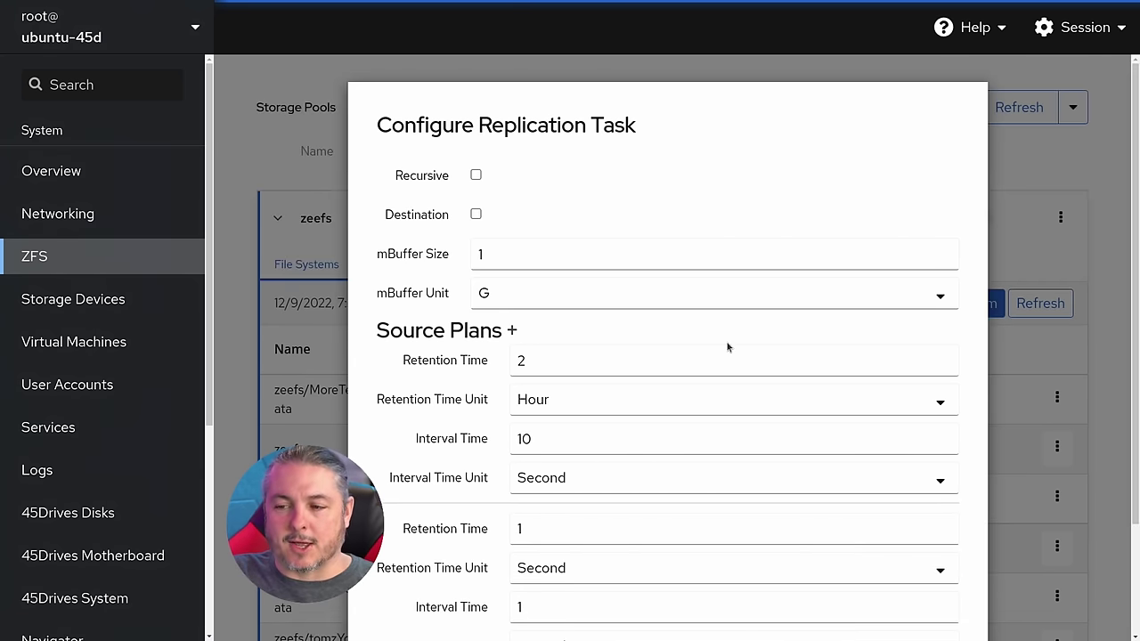
pyautogui.scroll(-3, 727, 347)
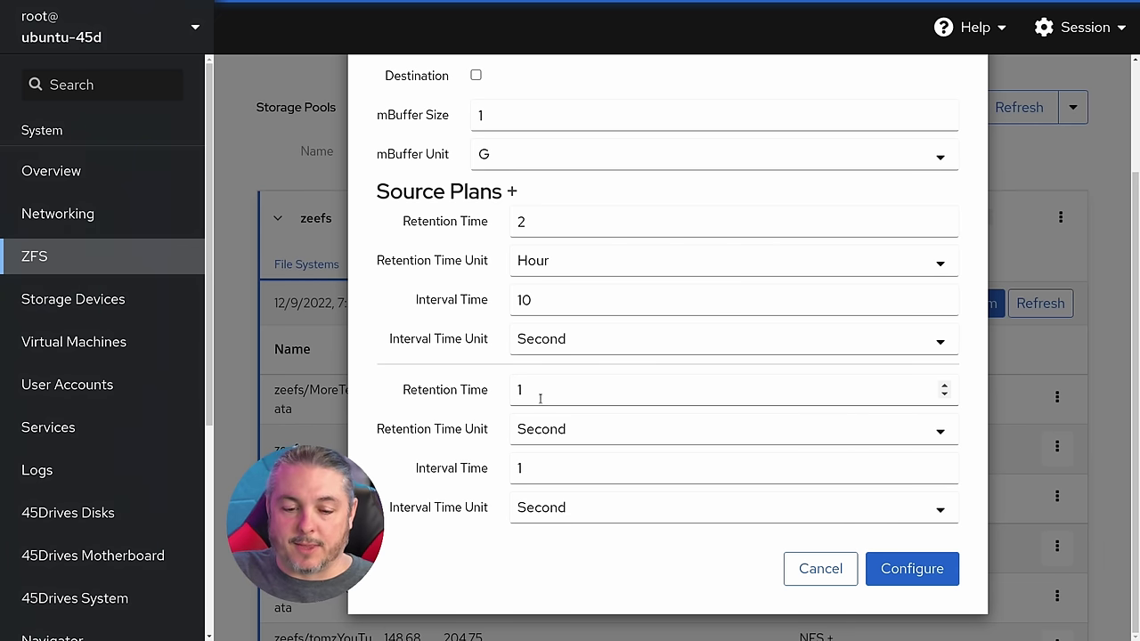
pyautogui.click(539, 398)
pyautogui.write('90')
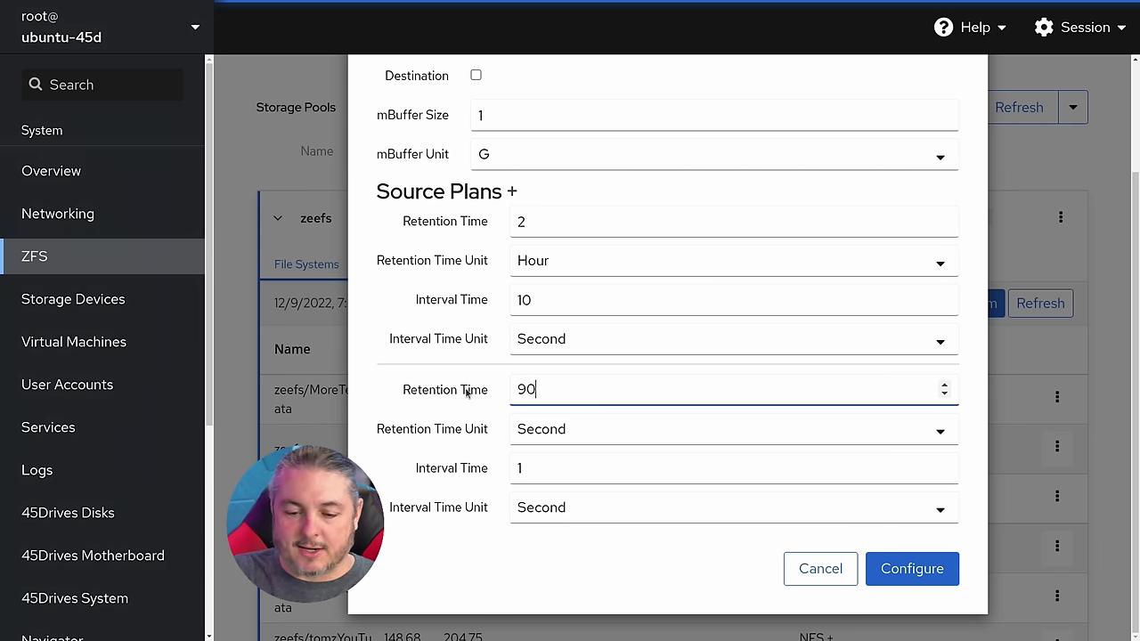
pyautogui.click(582, 434)
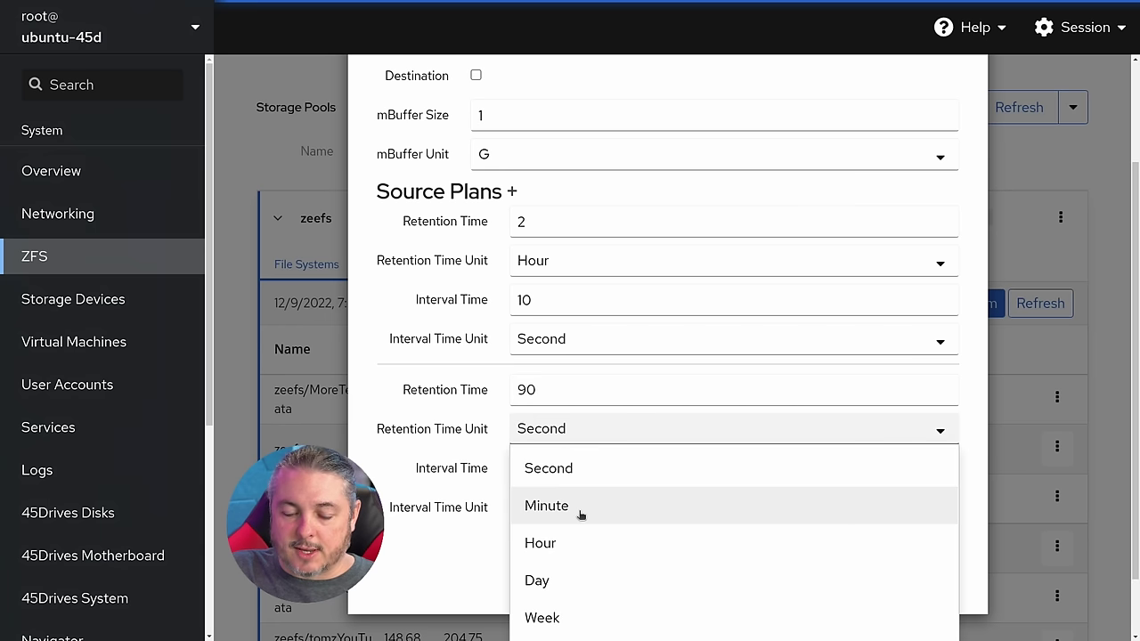
pyautogui.click(566, 577)
# - Set the second source plan's interval time to 2 and its unit to Week, and apply the replication task configuration
pyautogui.click(551, 476)
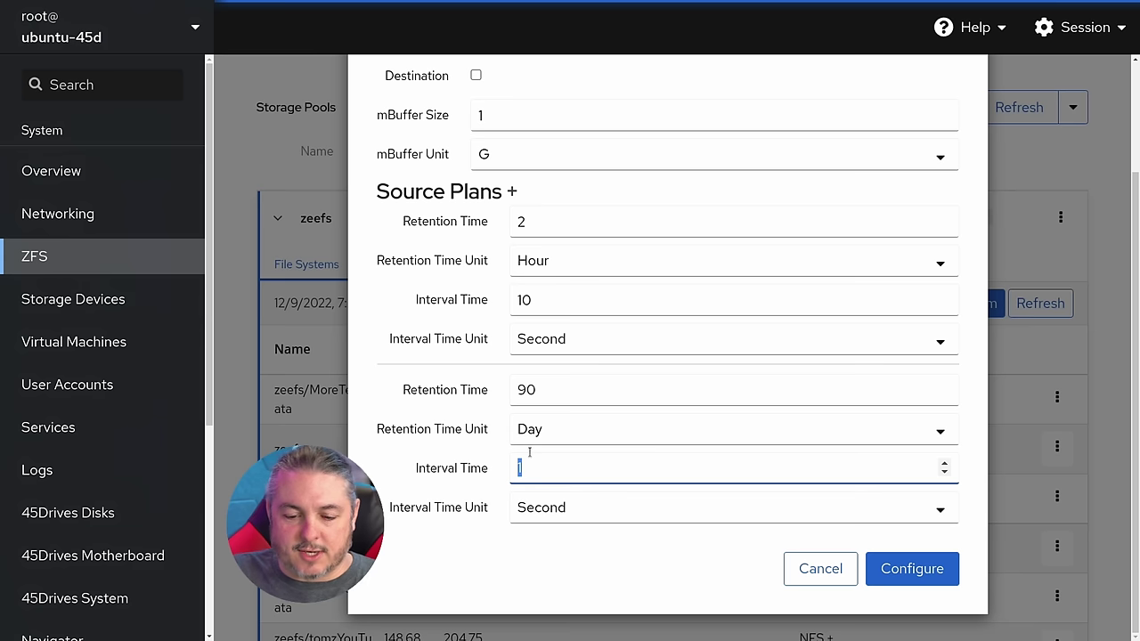
pyautogui.write('2')
pyautogui.click(541, 507)
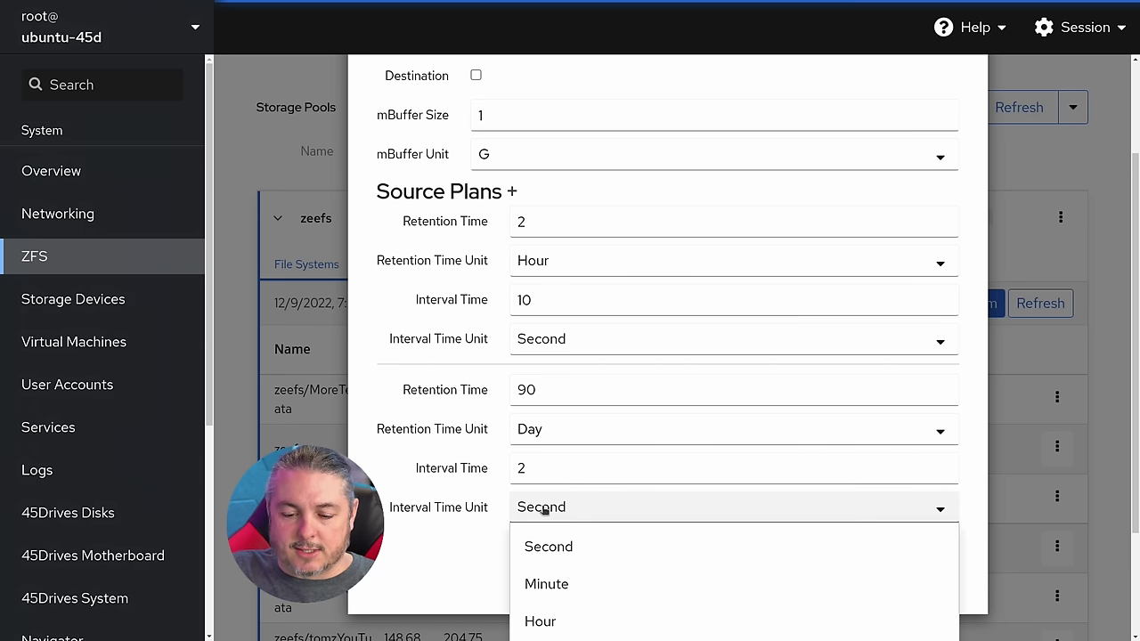
pyautogui.scroll(-3, 557, 605)
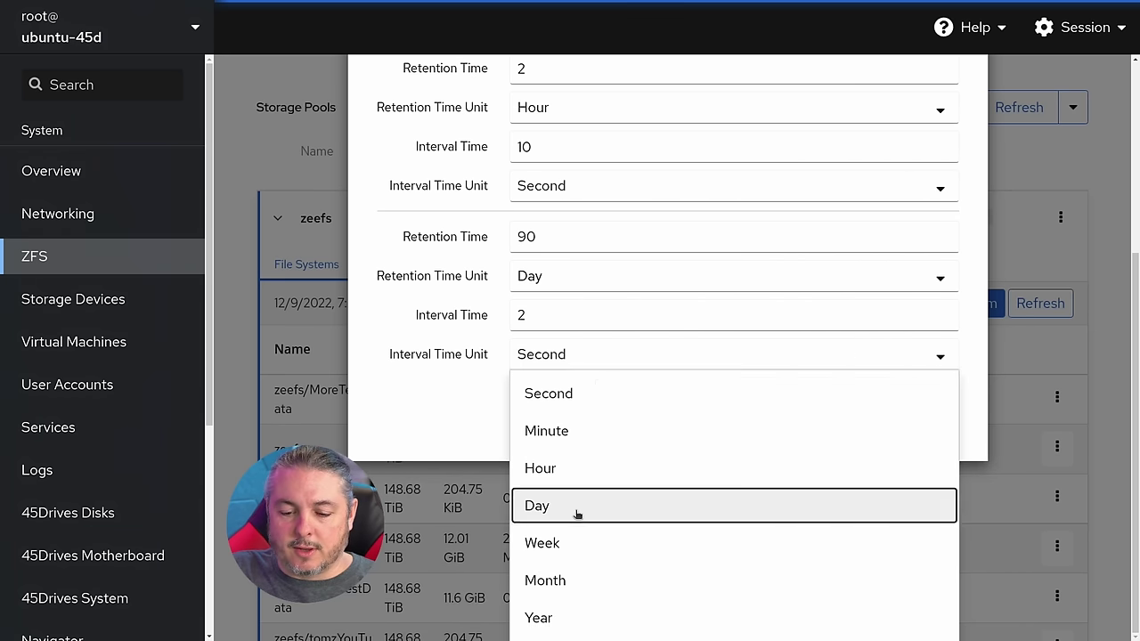
pyautogui.click(574, 513)
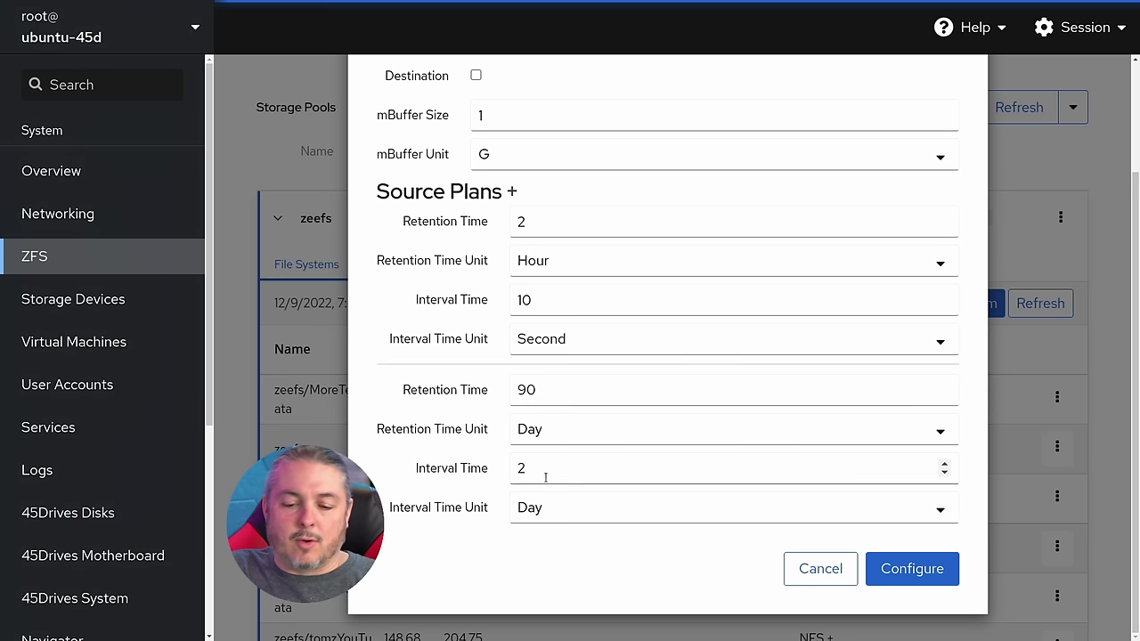
pyautogui.click(542, 509)
pyautogui.scroll(-3, 570, 560)
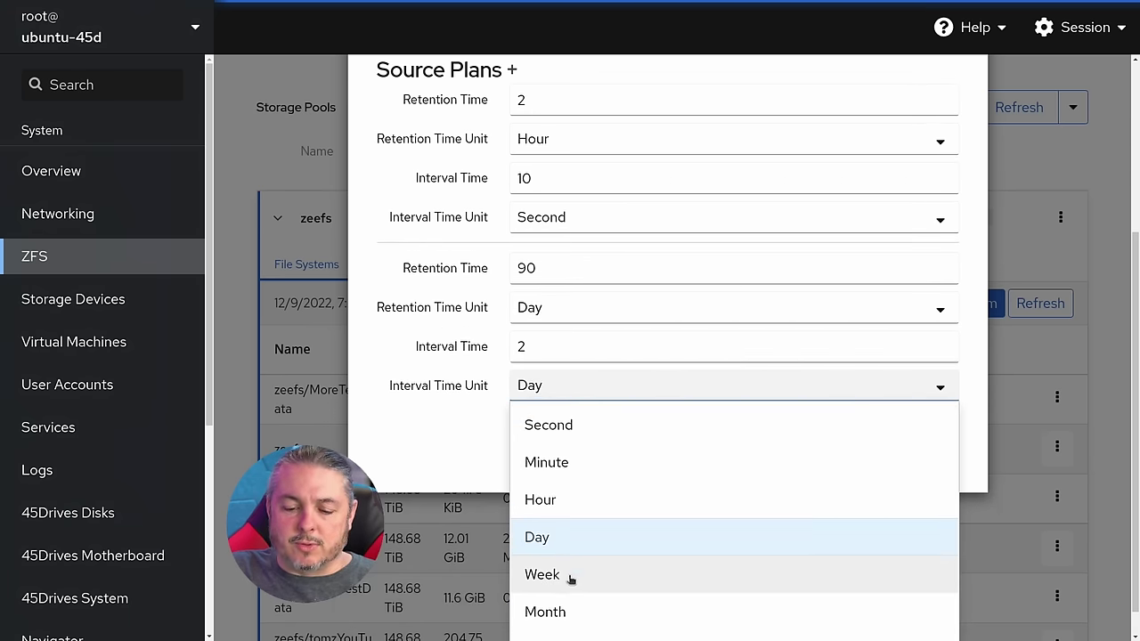
pyautogui.click(573, 577)
pyautogui.moveTo(566, 462); pyautogui.dragTo(450, 458)
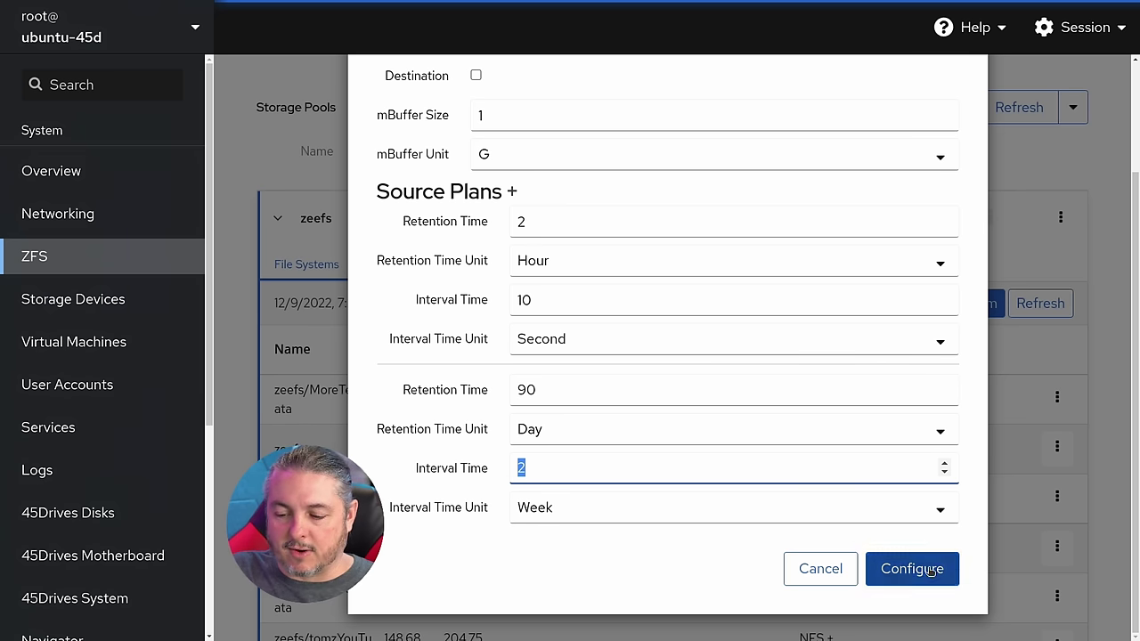
pyautogui.click(890, 567)
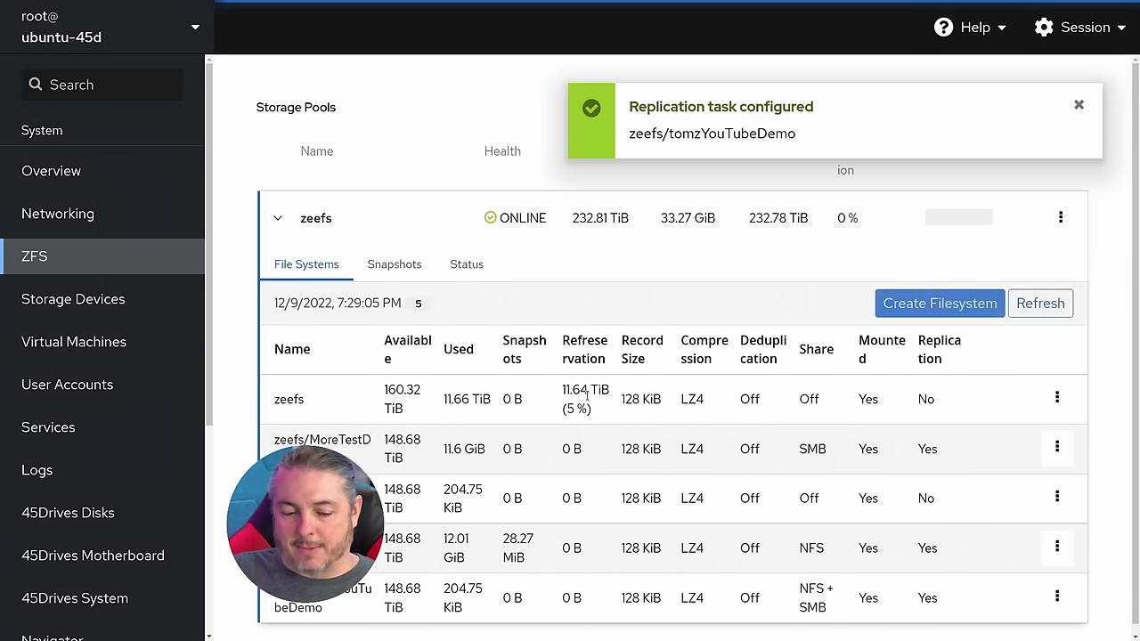
# - Refresh the storage pools and open the snapshot list of the zeefs pool
pyautogui.click(1038, 112)
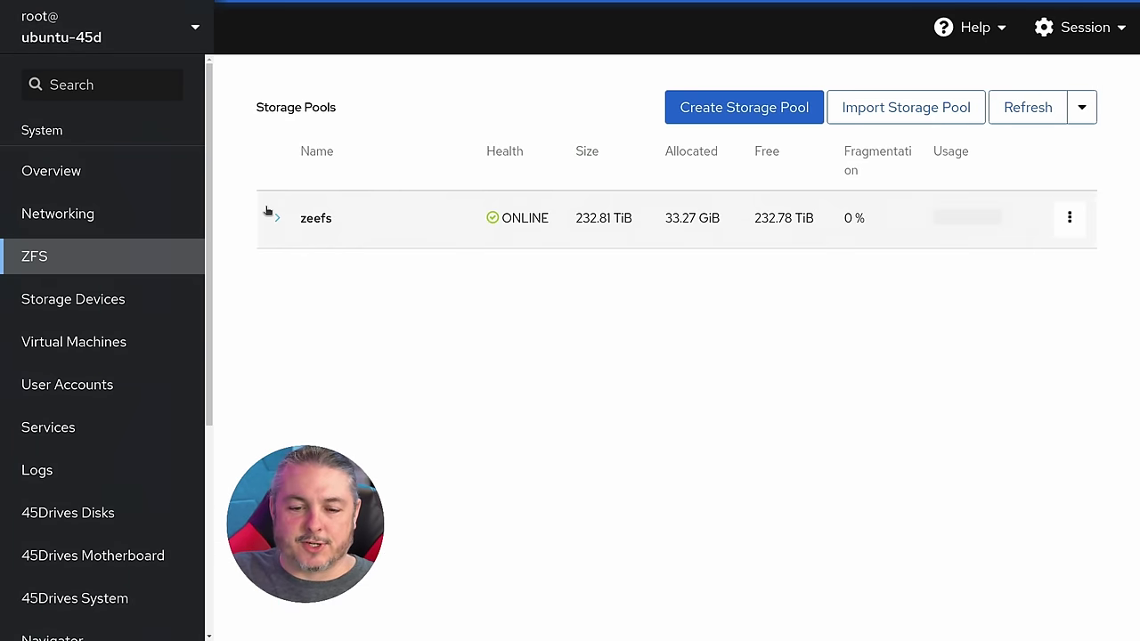
pyautogui.click(275, 218)
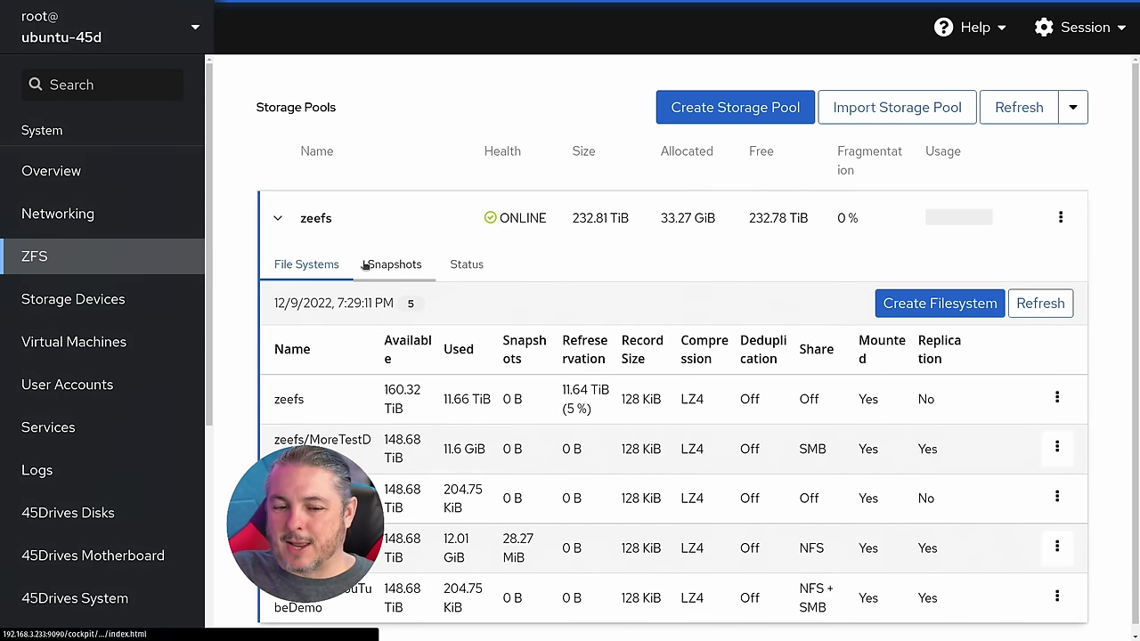
pyautogui.click(389, 272)
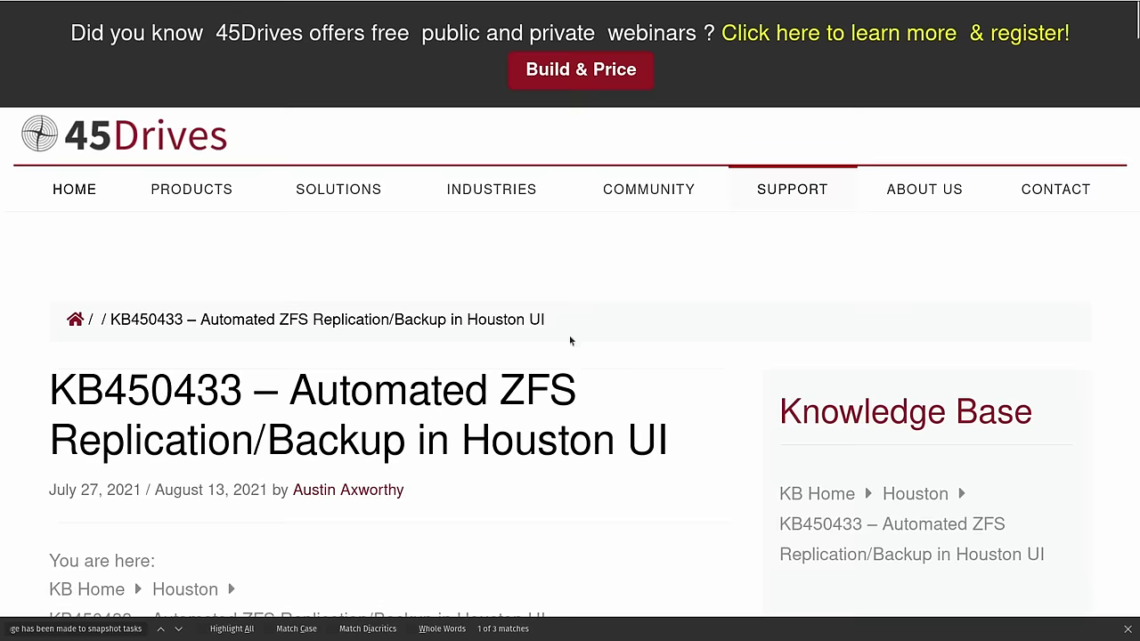
# - Read the 45Drives KB450433 article on automated ZFS replication, from the dependencies through configuring snapshots on a ZFS dataset
pyautogui.scroll(-3, 570, 338)
pyautogui.scroll(-9, 571, 340)
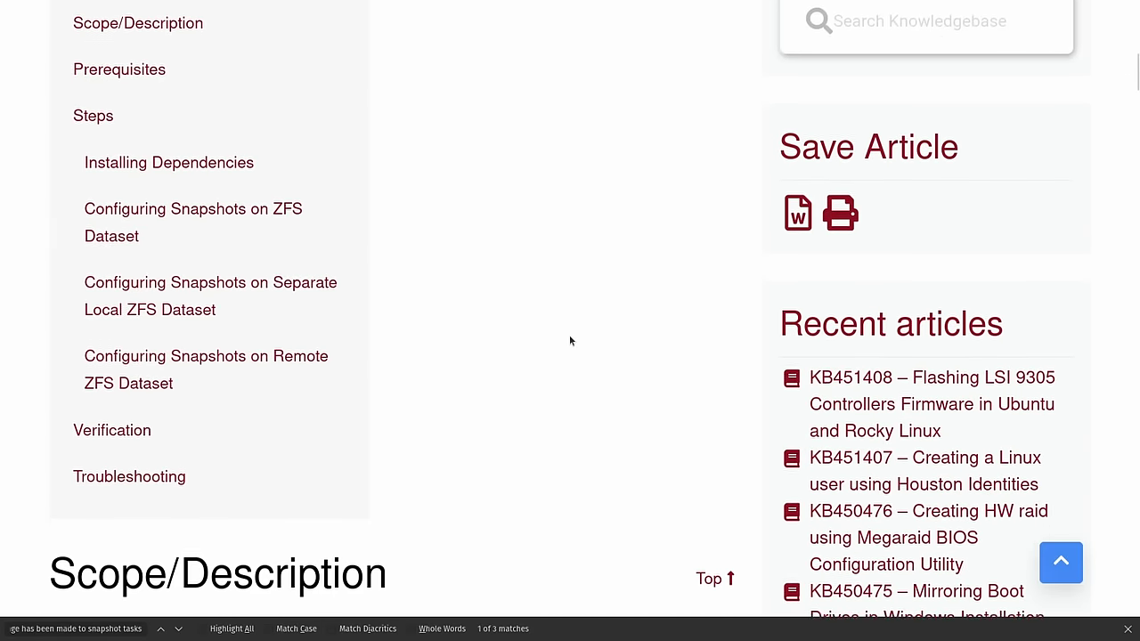
pyautogui.scroll(-15, 570, 341)
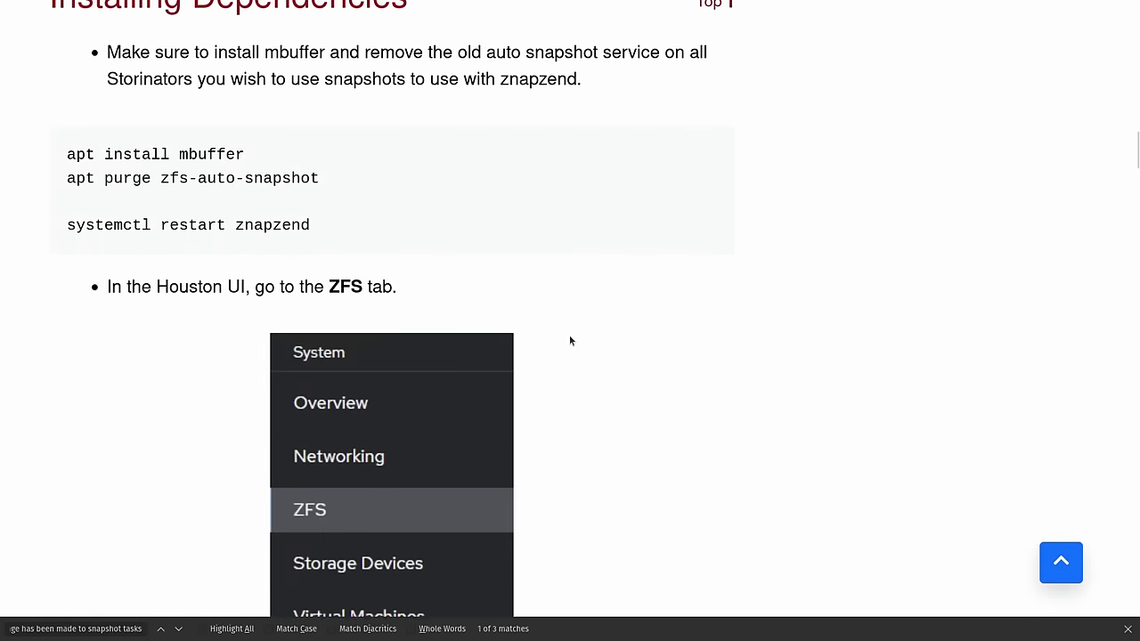
pyautogui.scroll(-11, 571, 341)
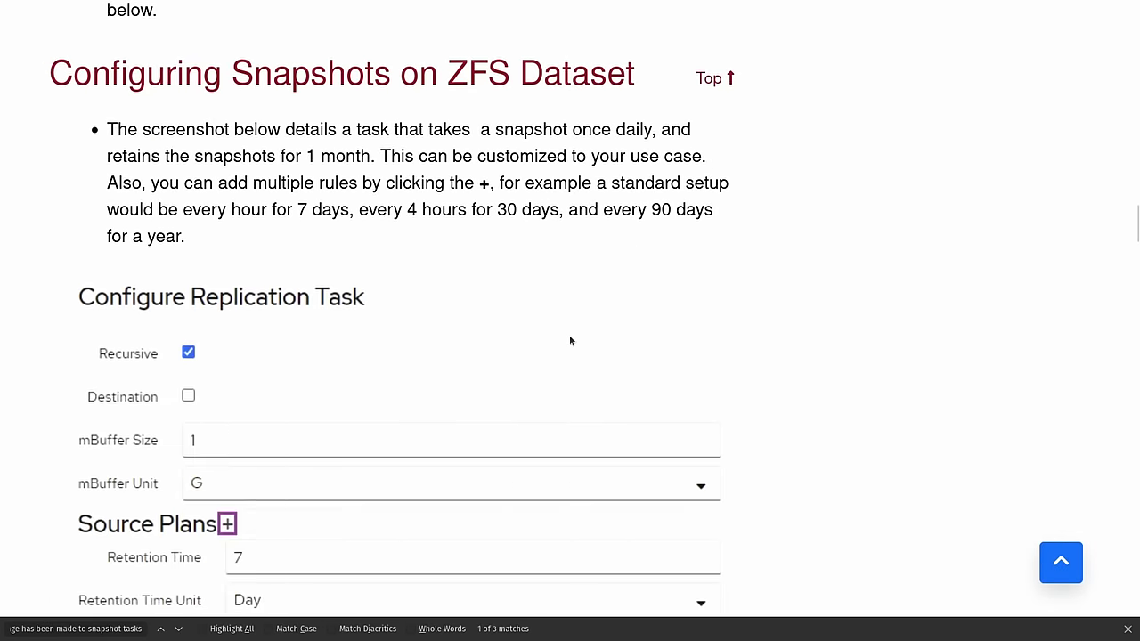
pyautogui.scroll(-5, 571, 341)
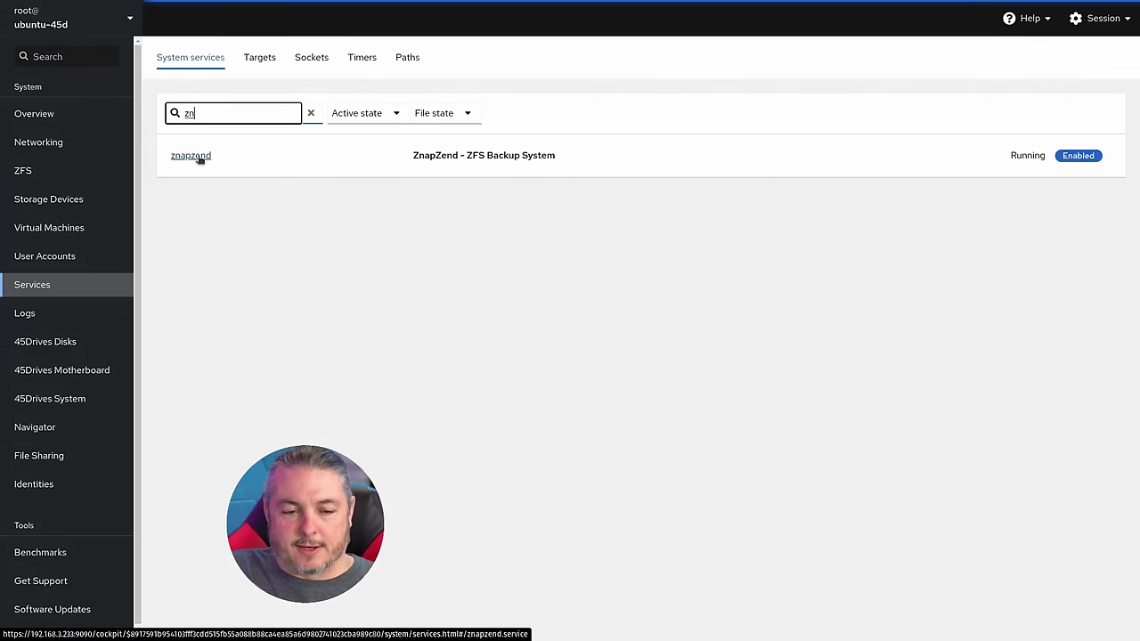
# - Open the znapzend service in Houston's services and restart it
pyautogui.click(192, 156)
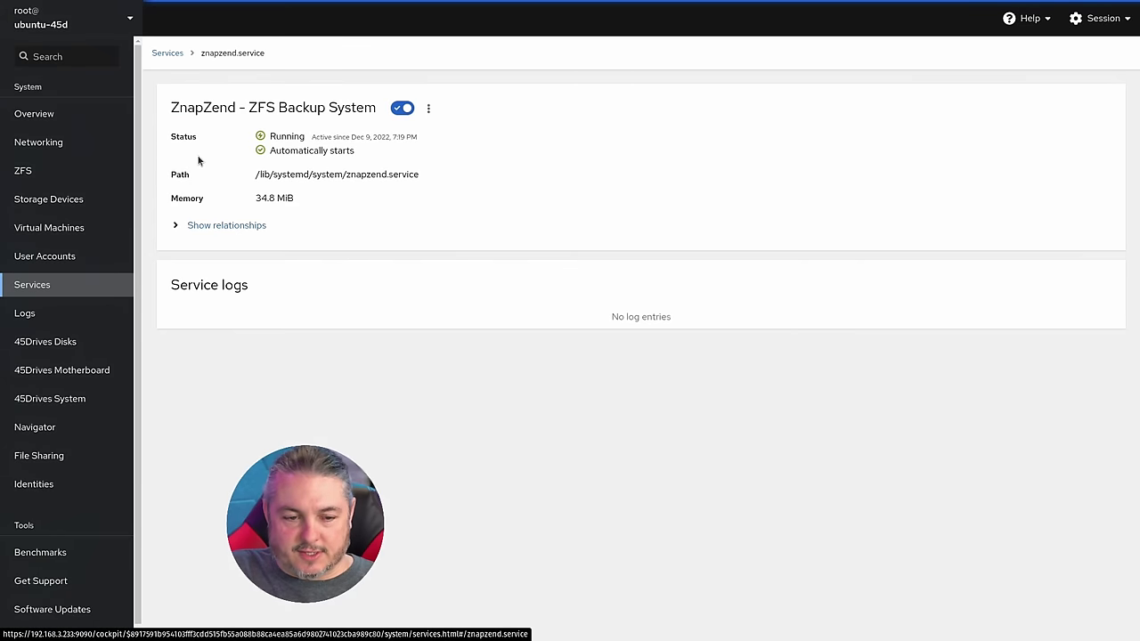
pyautogui.click(427, 109)
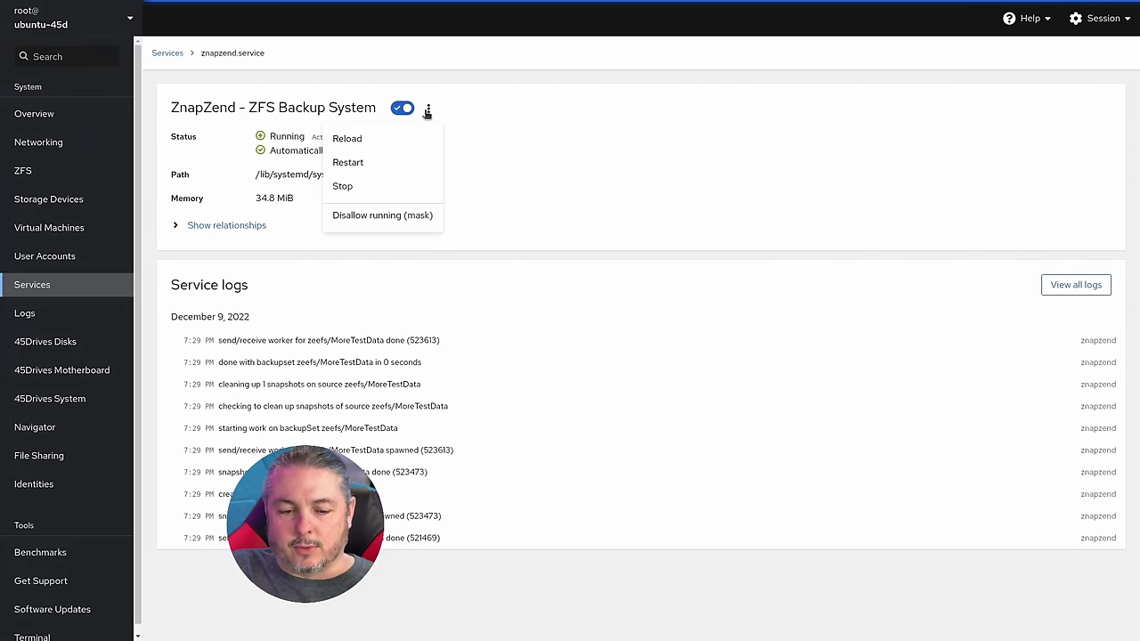
pyautogui.click(392, 160)
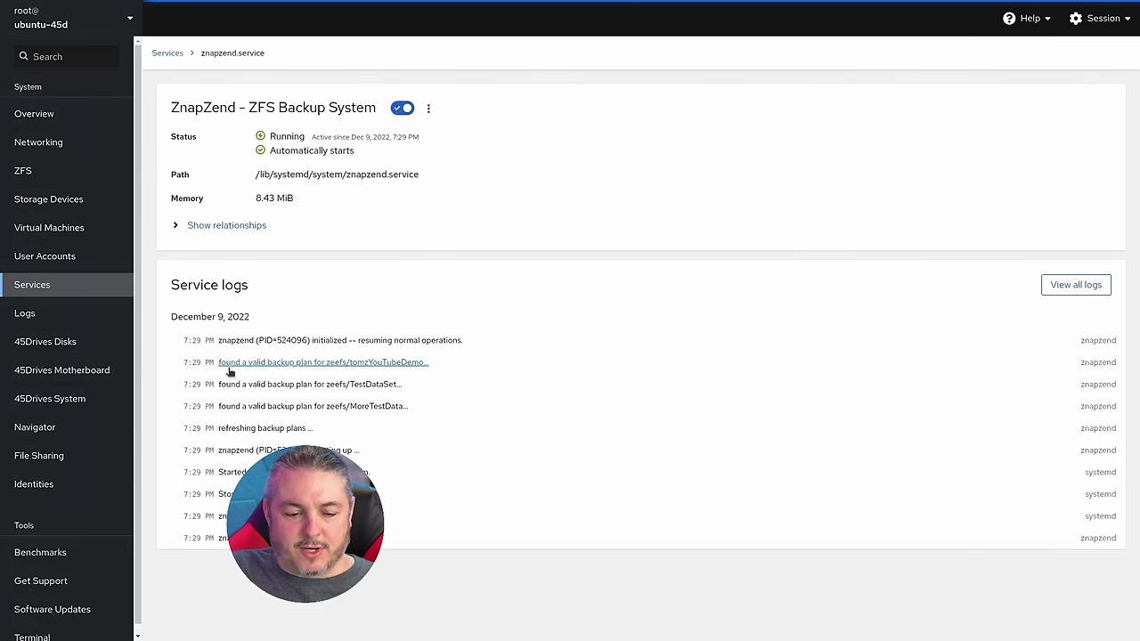
# - Enlarge the page and examine the znapzend log entry about the backup plan for zeefs/tomzYouTubeDemo
pyautogui.hotkey('ctrl', '+')
pyautogui.hotkey('ctrl', '+')
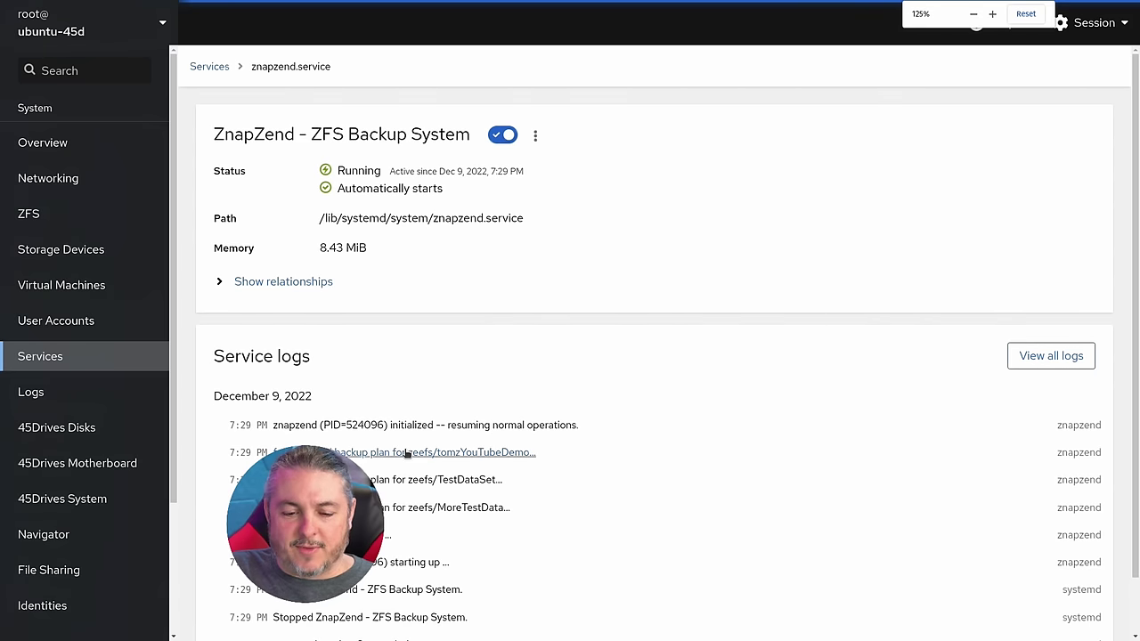
pyautogui.click(406, 454)
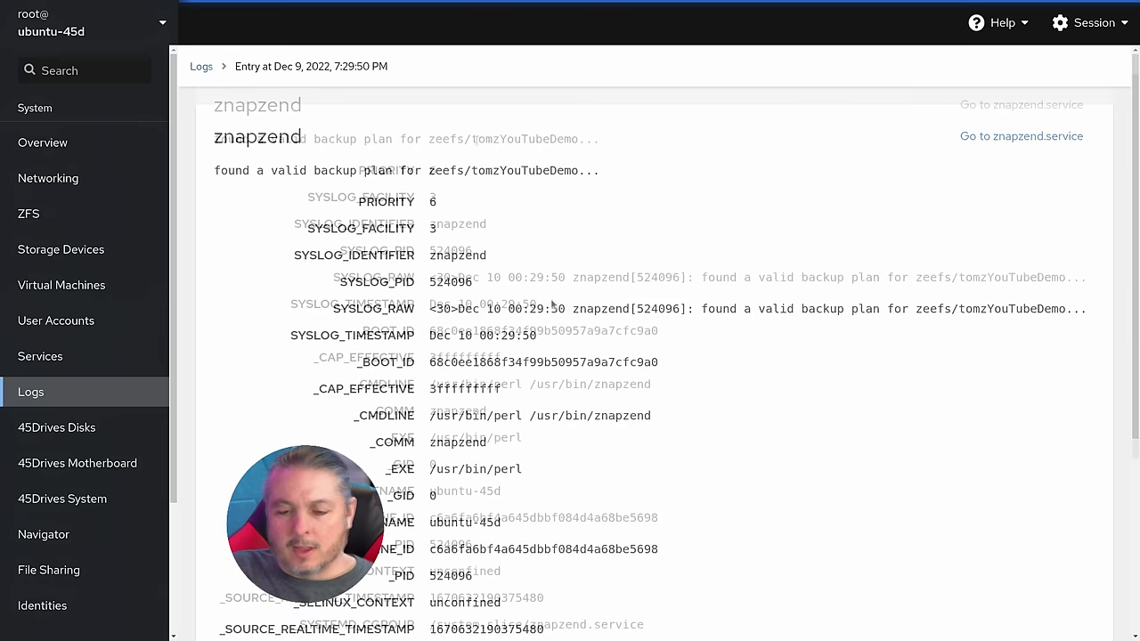
pyautogui.moveTo(478, 139); pyautogui.dragTo(590, 138)
pyautogui.scroll(-3, 537, 196)
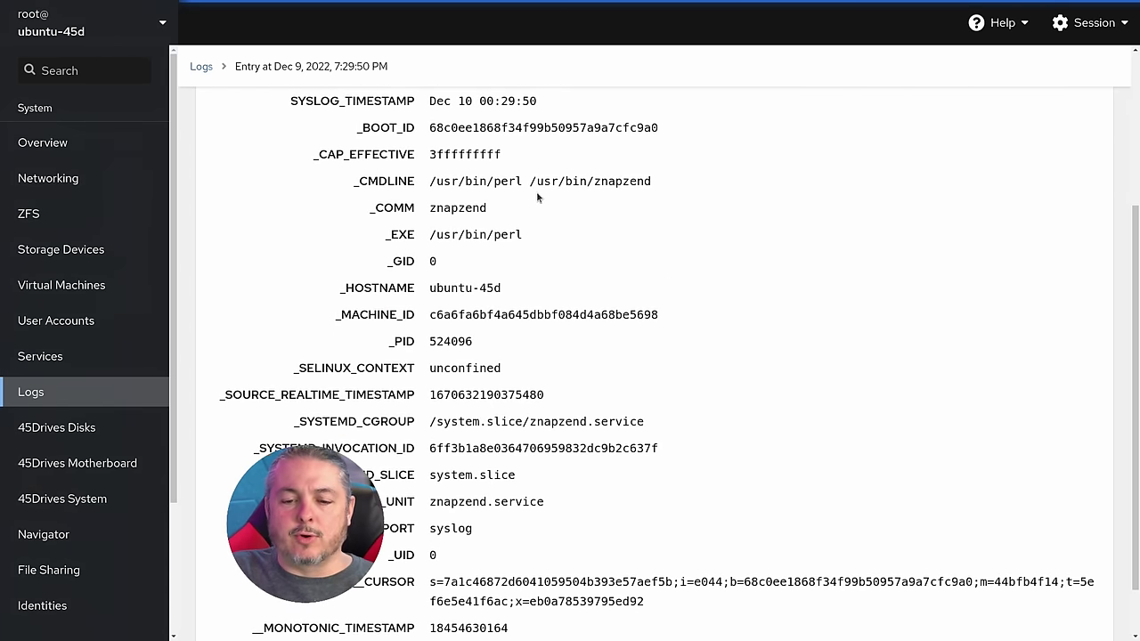
pyautogui.scroll(3, 537, 197)
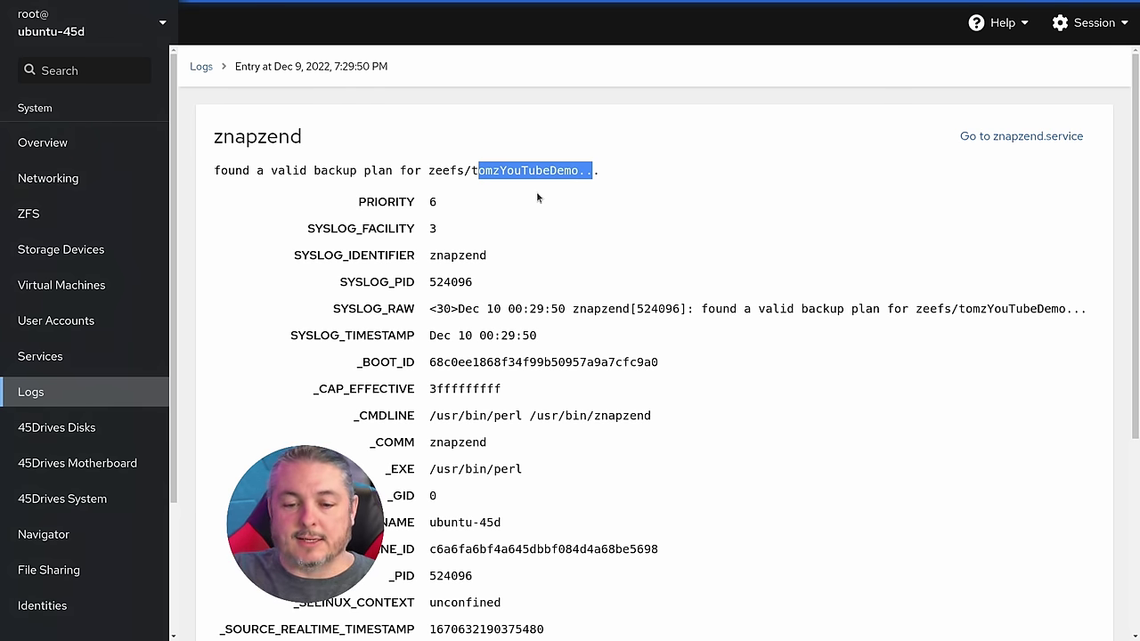
# - Refresh the ZFS storage pools, list the snapshots of zeefs/tomzYouTubeDemo, and view the actions available for the 7:30:00 PM snapshot
pyautogui.click(59, 226)
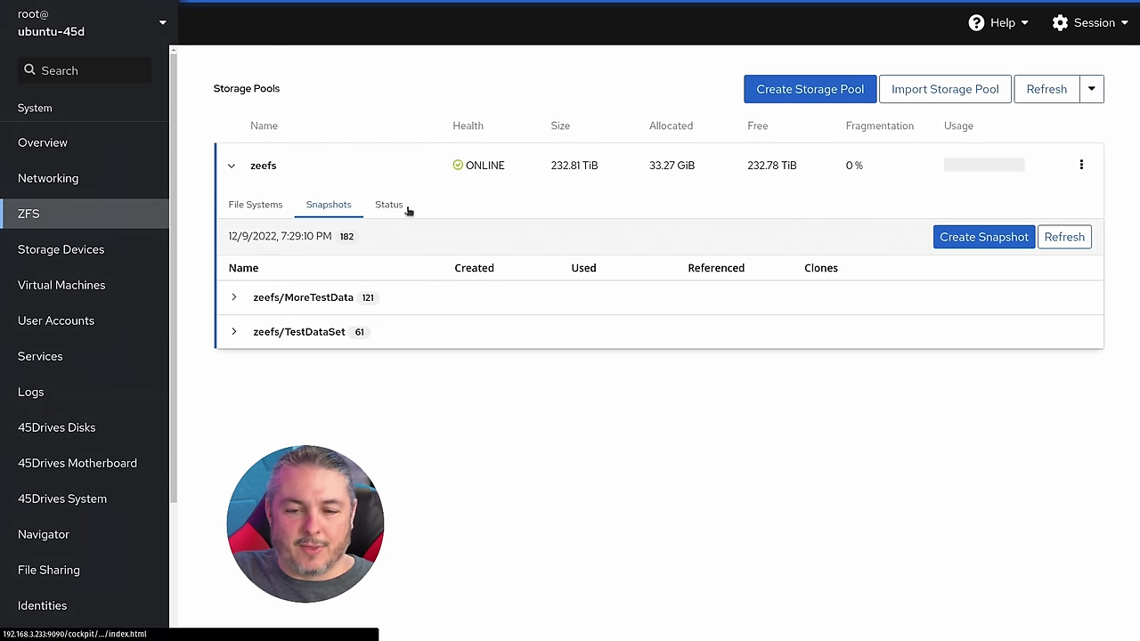
pyautogui.click(1053, 91)
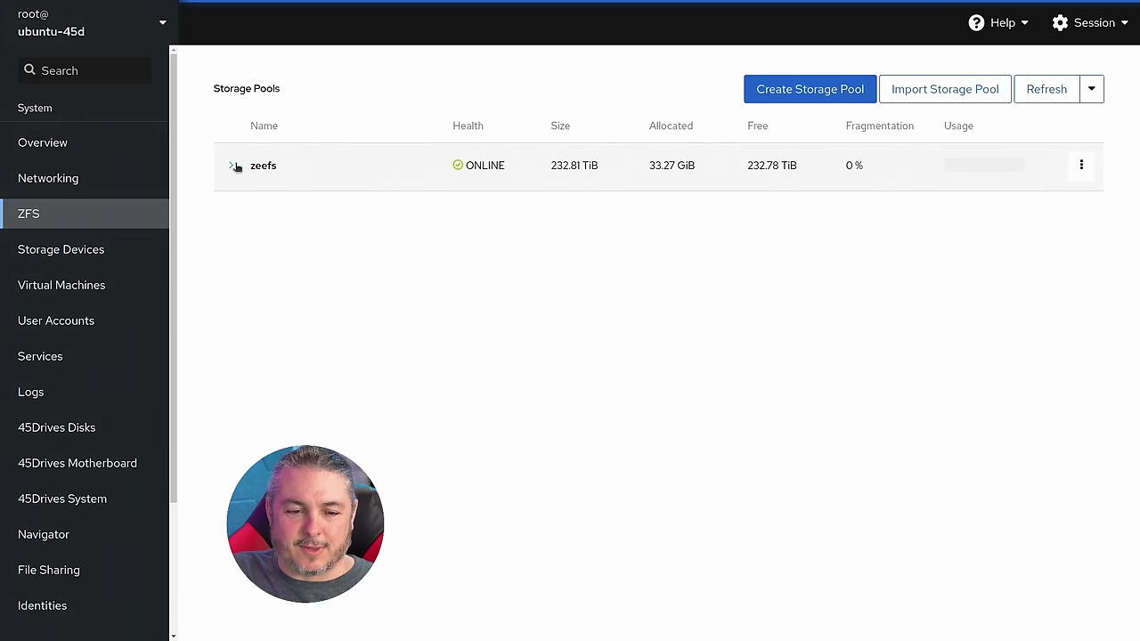
pyautogui.click(232, 165)
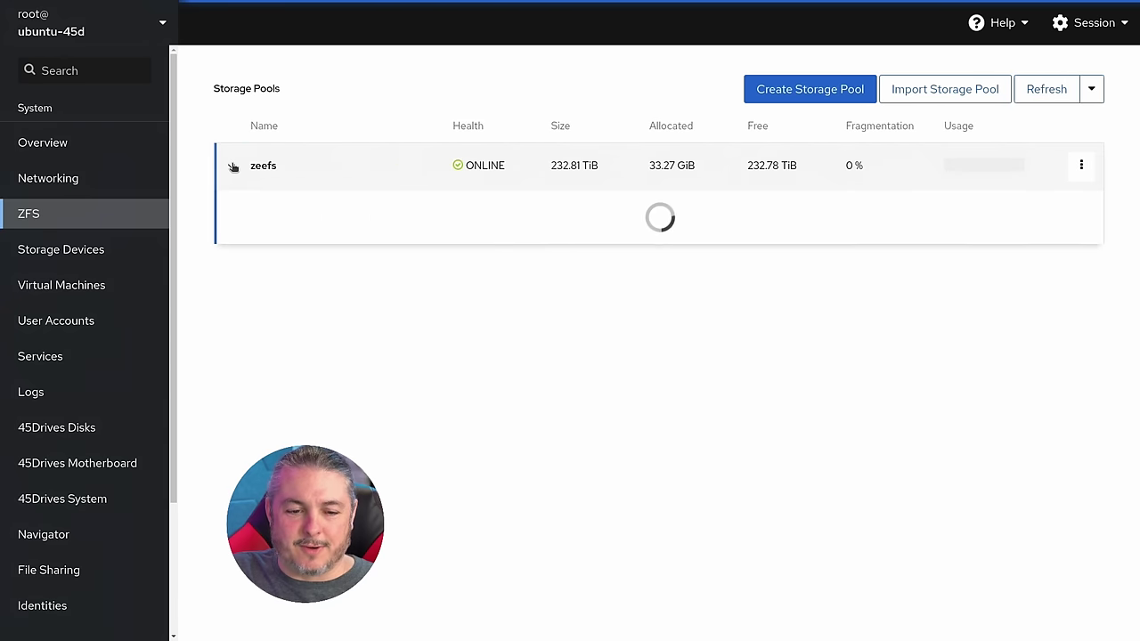
pyautogui.click(338, 201)
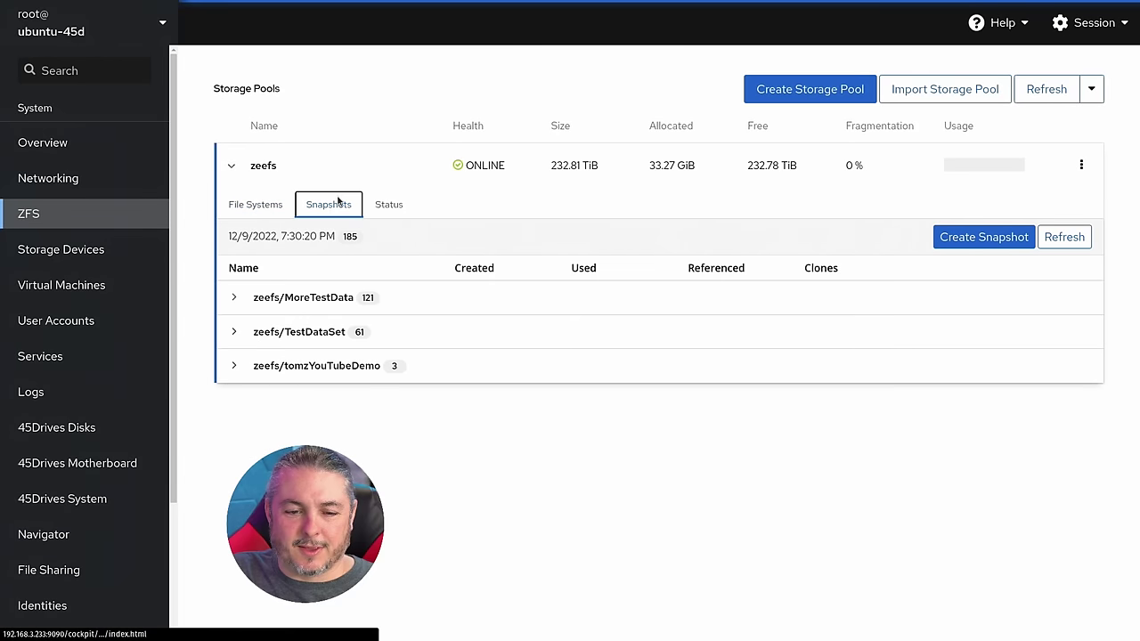
pyautogui.click(235, 366)
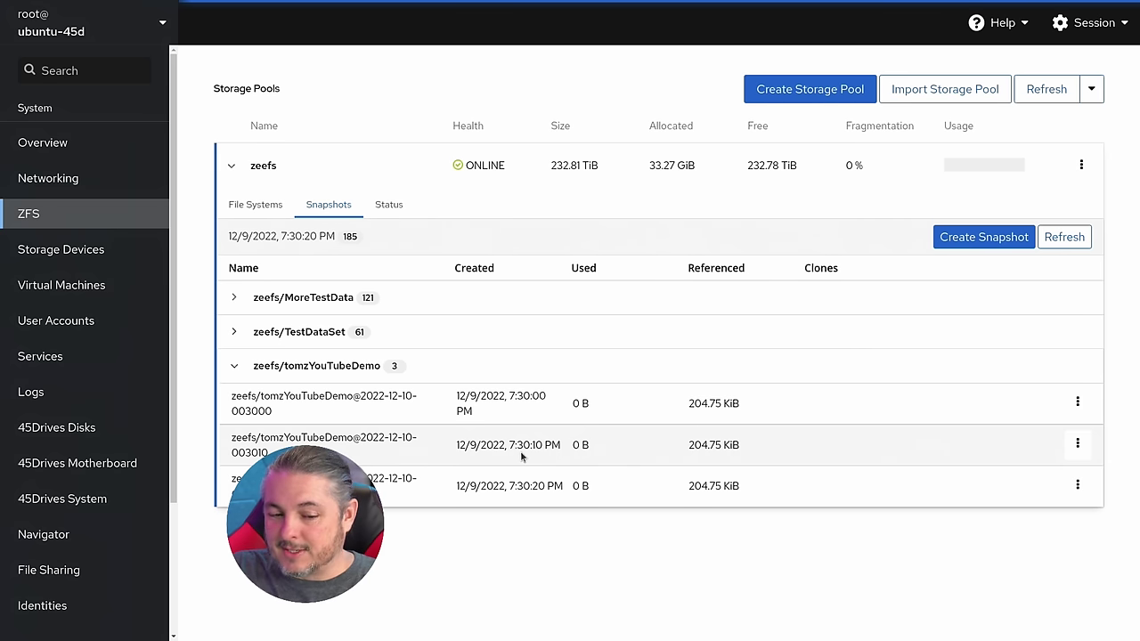
pyautogui.click(1077, 404)
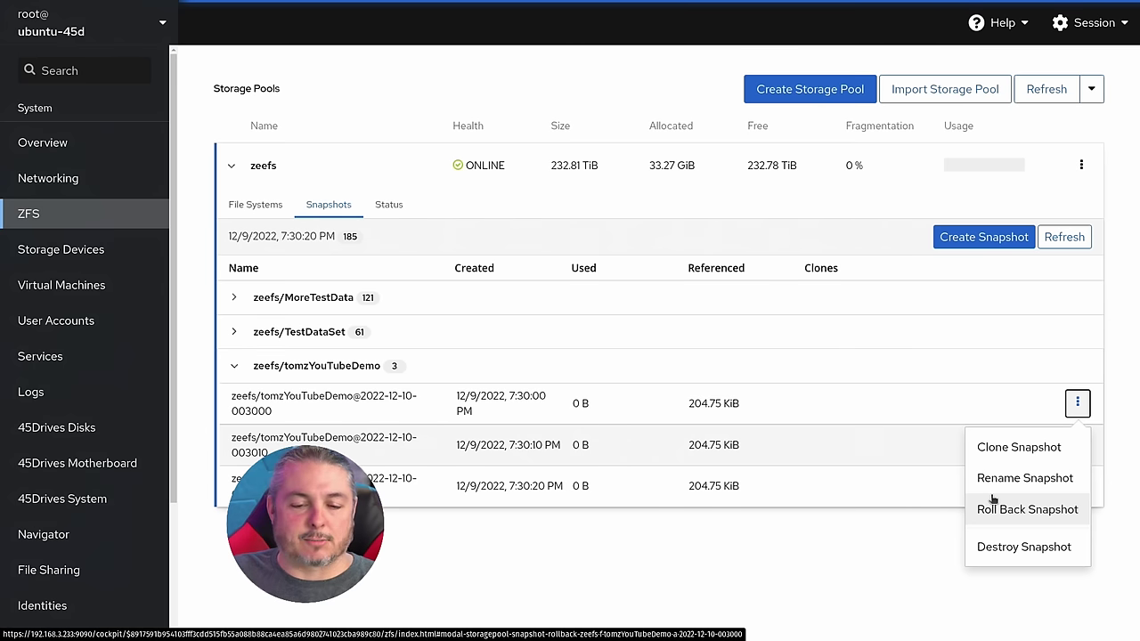
# - Review the zeefs pool's file systems and its status details
pyautogui.click(267, 210)
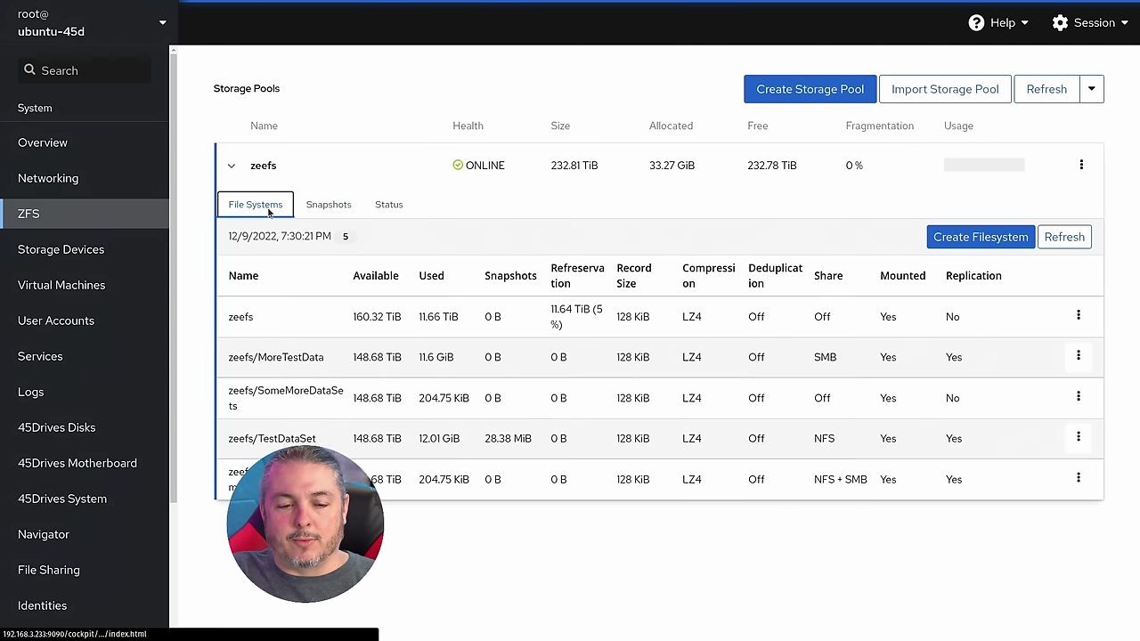
pyautogui.click(385, 210)
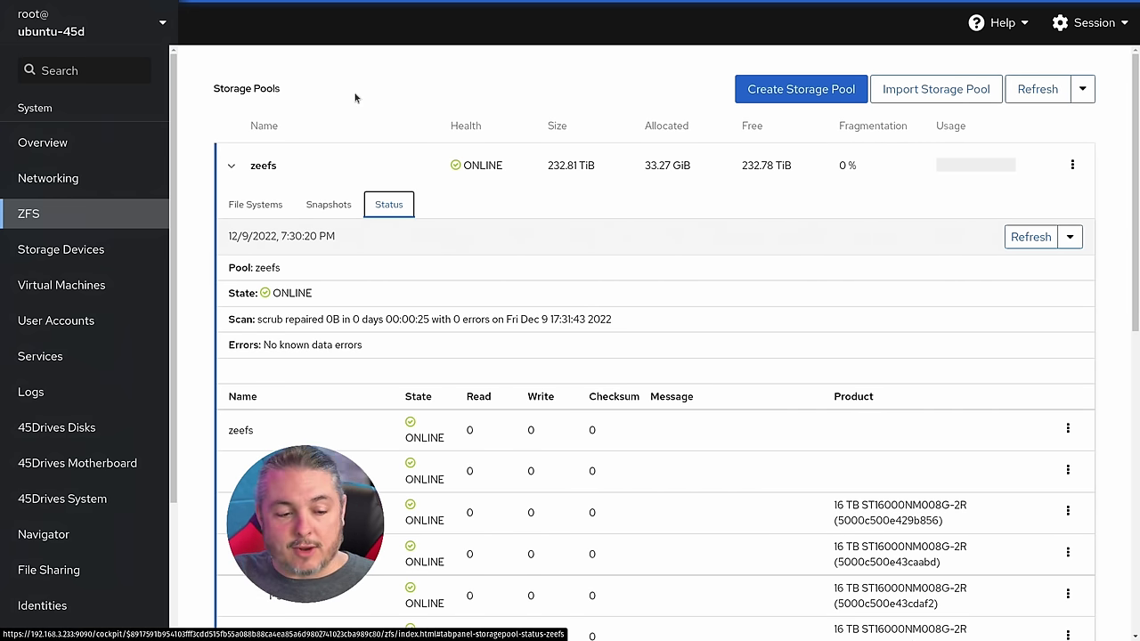
# - Open the 45Drives disk viewer and inspect the disk and ZFS information for the SSDs in slots 2-8 and 1-8
pyautogui.scroll(-2, 110, 412)
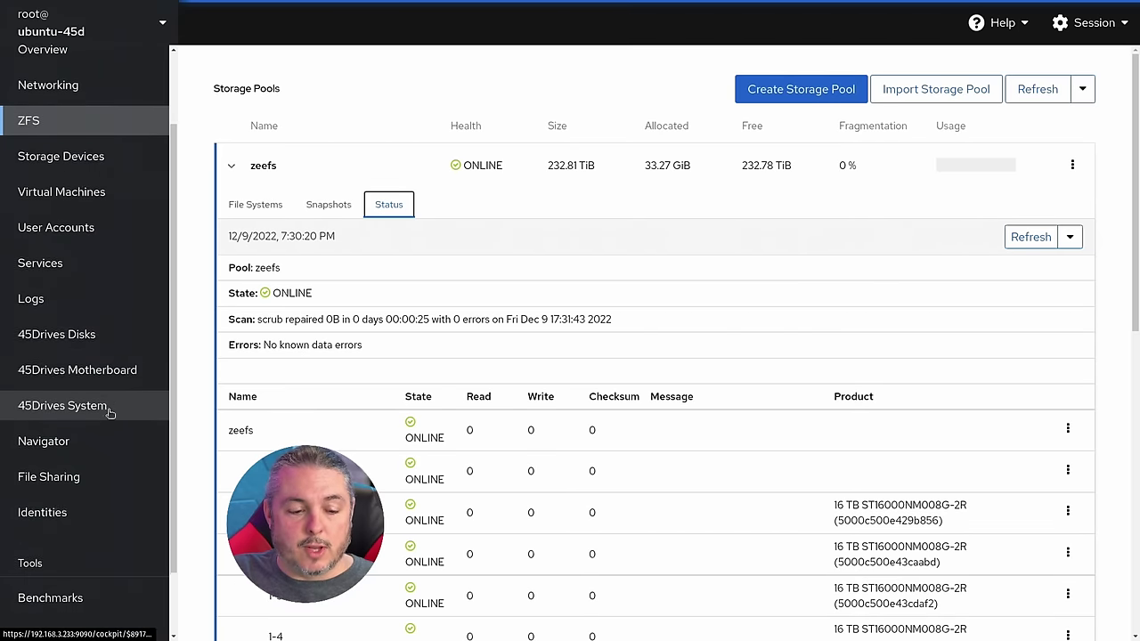
pyautogui.click(80, 333)
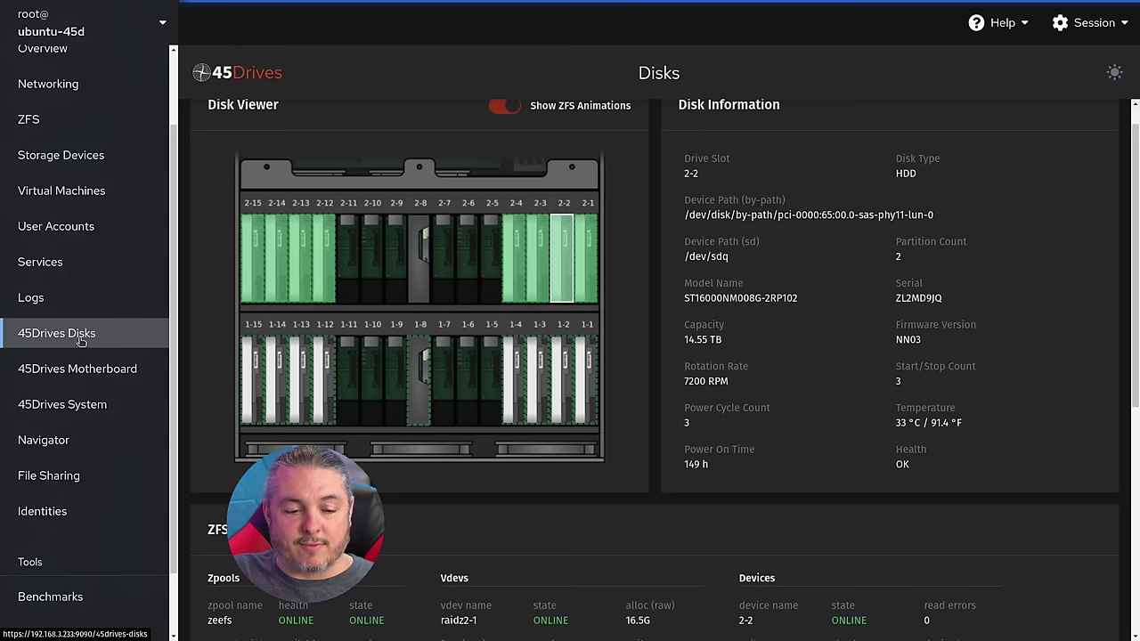
pyautogui.click(424, 270)
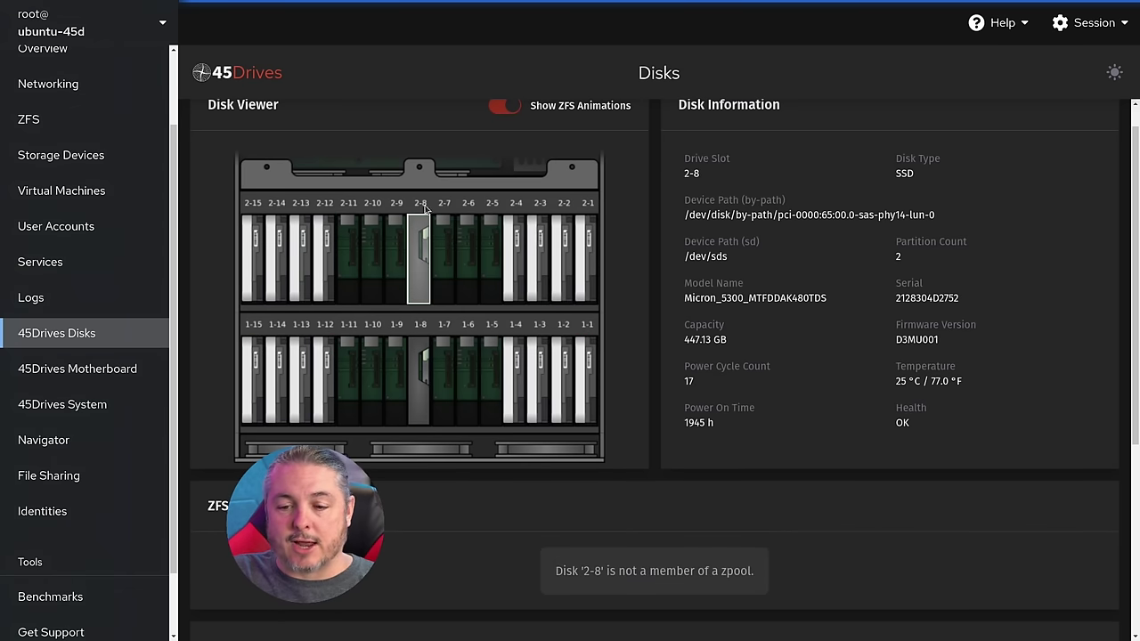
pyautogui.scroll(-4, 720, 291)
pyautogui.scroll(3, 699, 315)
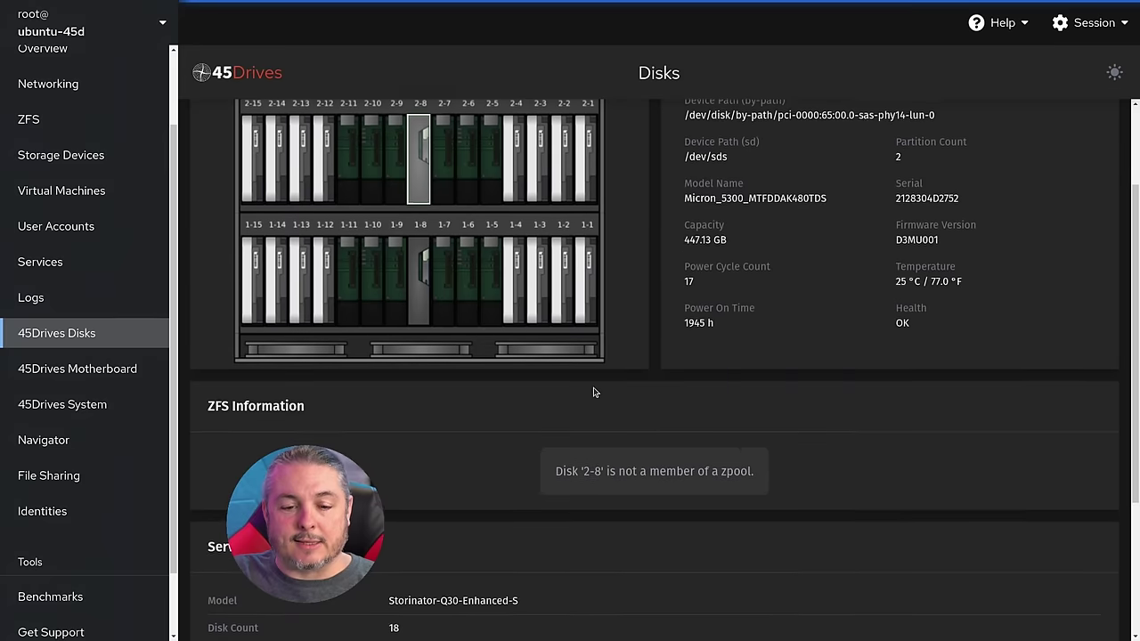
pyautogui.scroll(1, 595, 391)
pyautogui.click(413, 379)
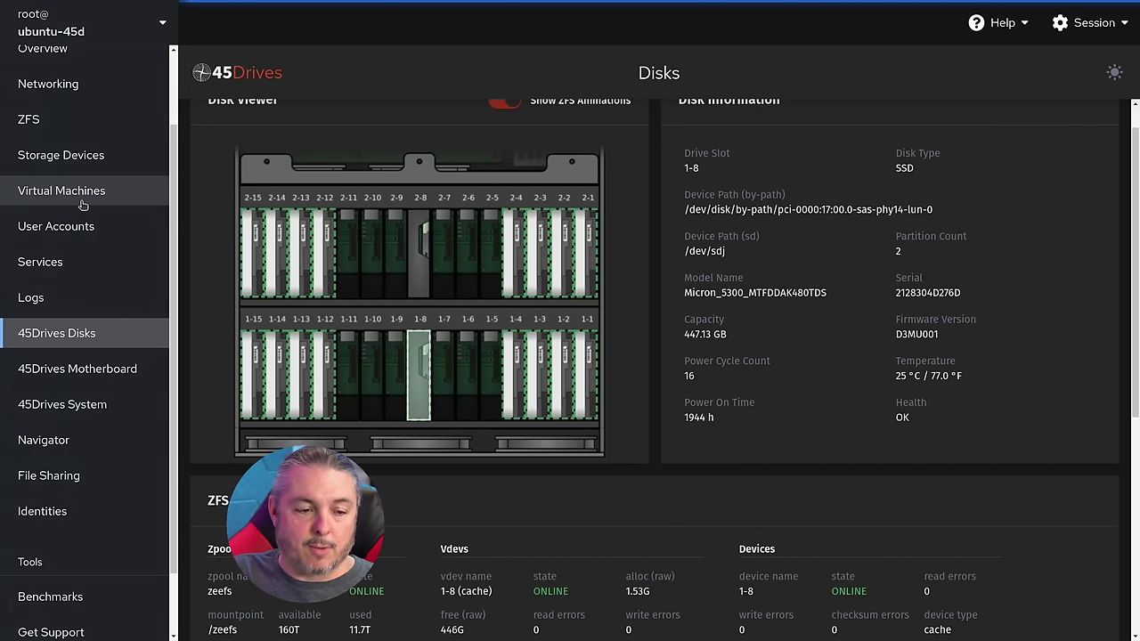
# - Add disk 2-8 to the zeefs storage pool as a Log virtual device, using the Device Alias disk identifier
pyautogui.click(36, 119)
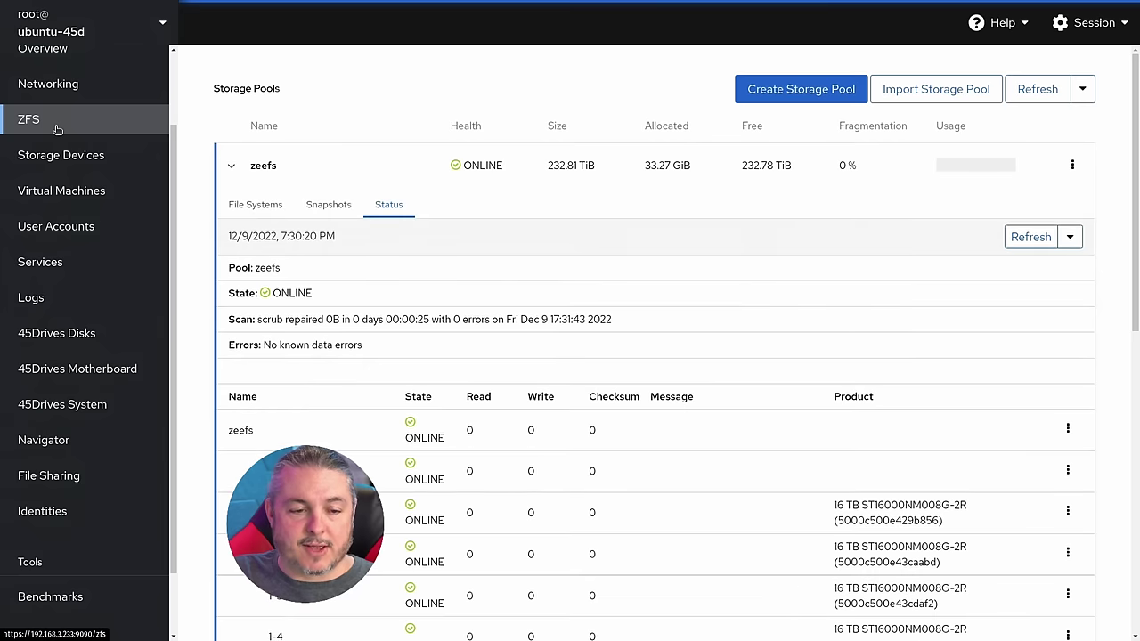
pyautogui.click(399, 214)
pyautogui.scroll(-2, 1066, 274)
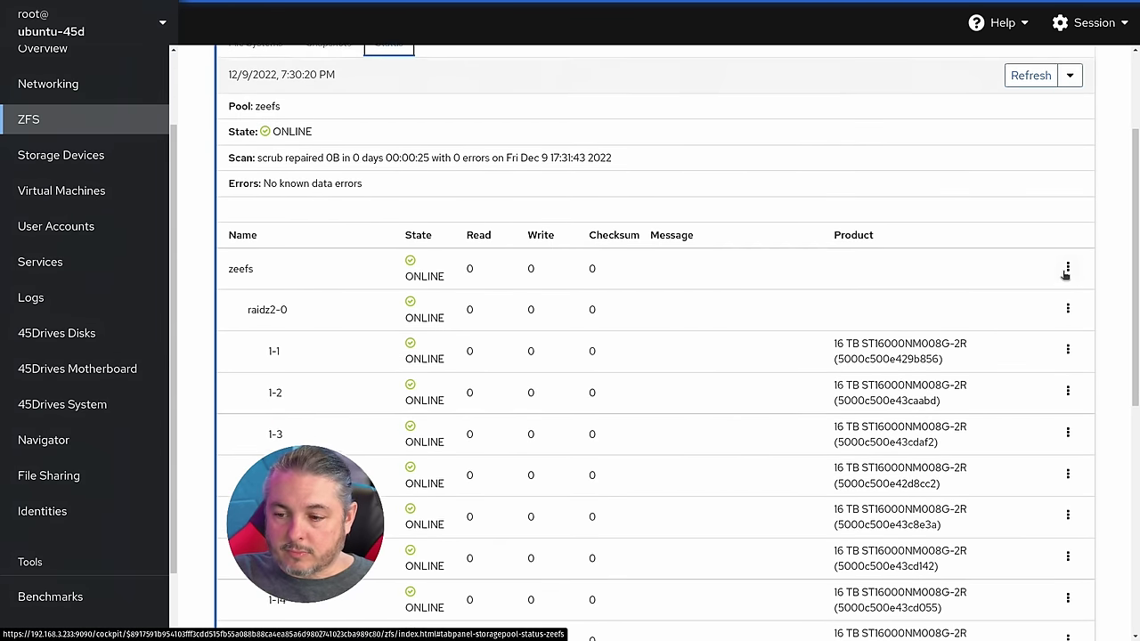
pyautogui.click(1067, 240)
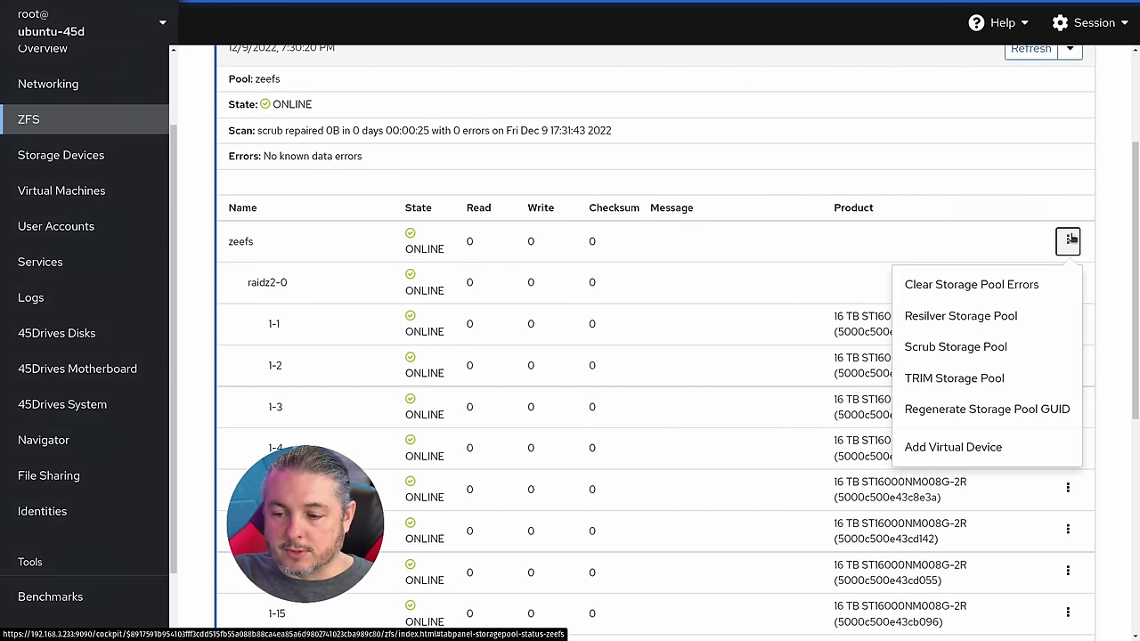
pyautogui.click(986, 446)
pyautogui.click(562, 146)
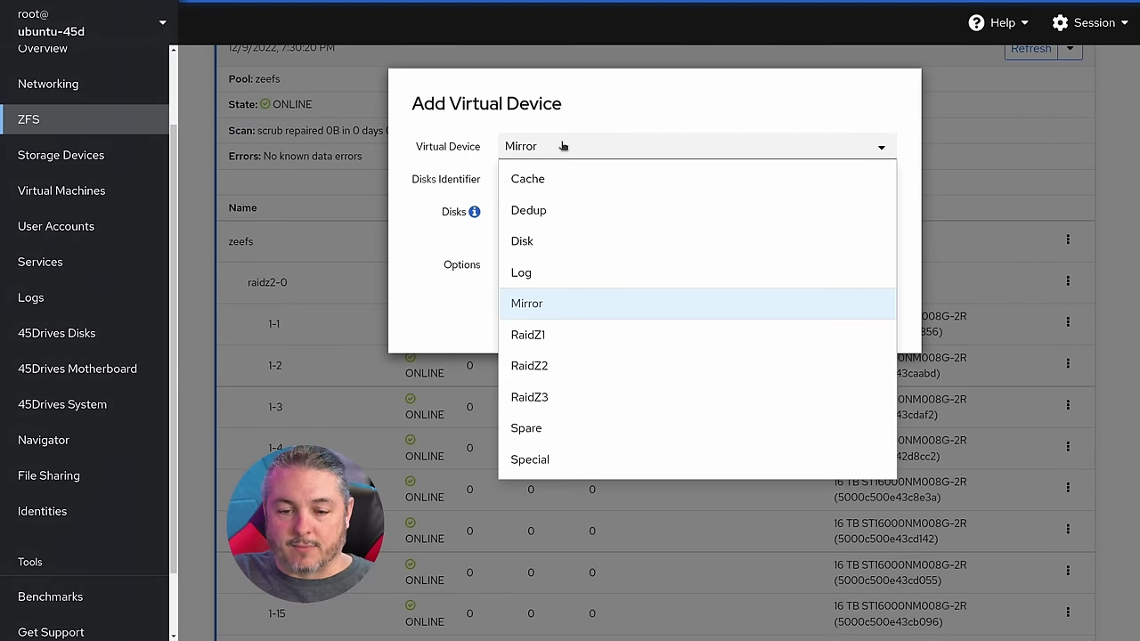
pyautogui.click(545, 252)
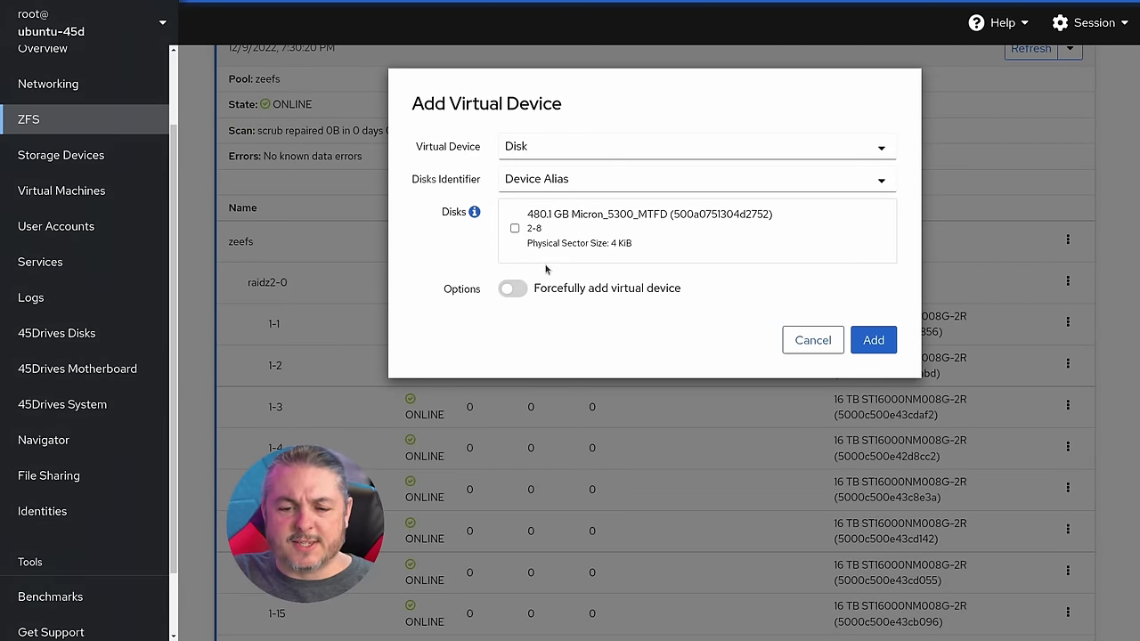
pyautogui.click(514, 230)
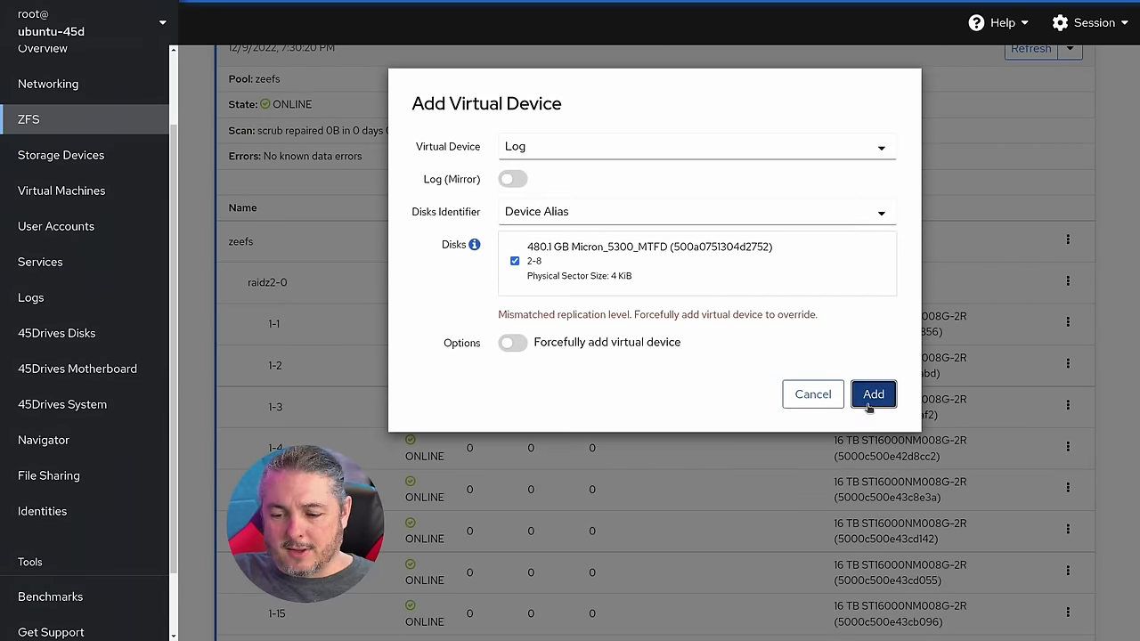
pyautogui.click(872, 395)
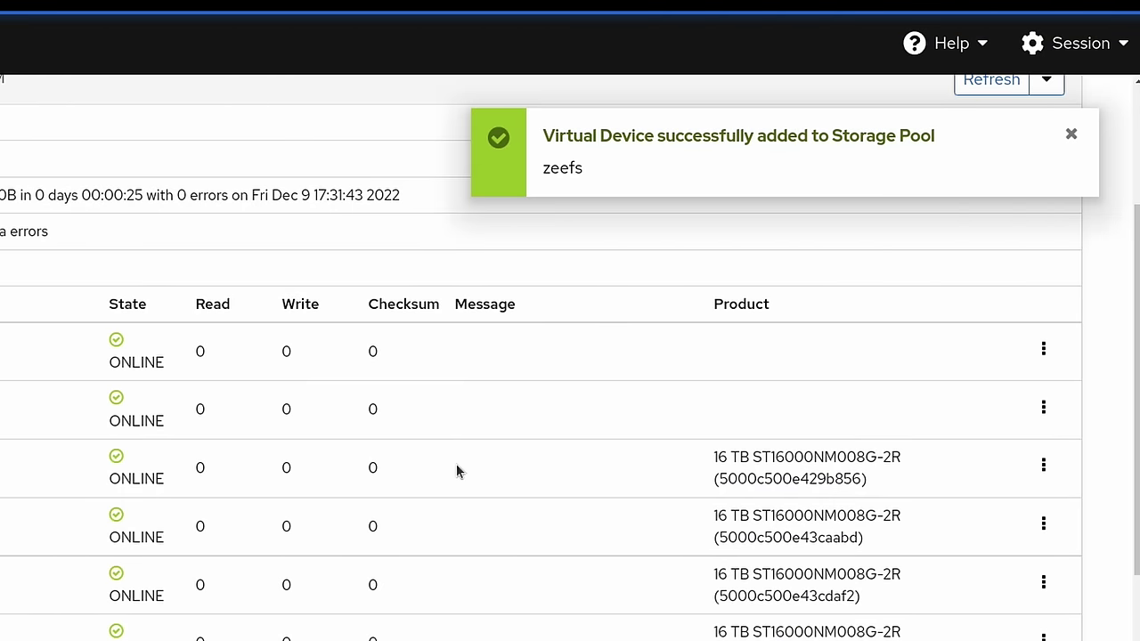
# - Check the zeefs device list, and examine the vdev type of disk 2-8 in the reloaded 45Drives disk viewer
pyautogui.scroll(-10, 456, 464)
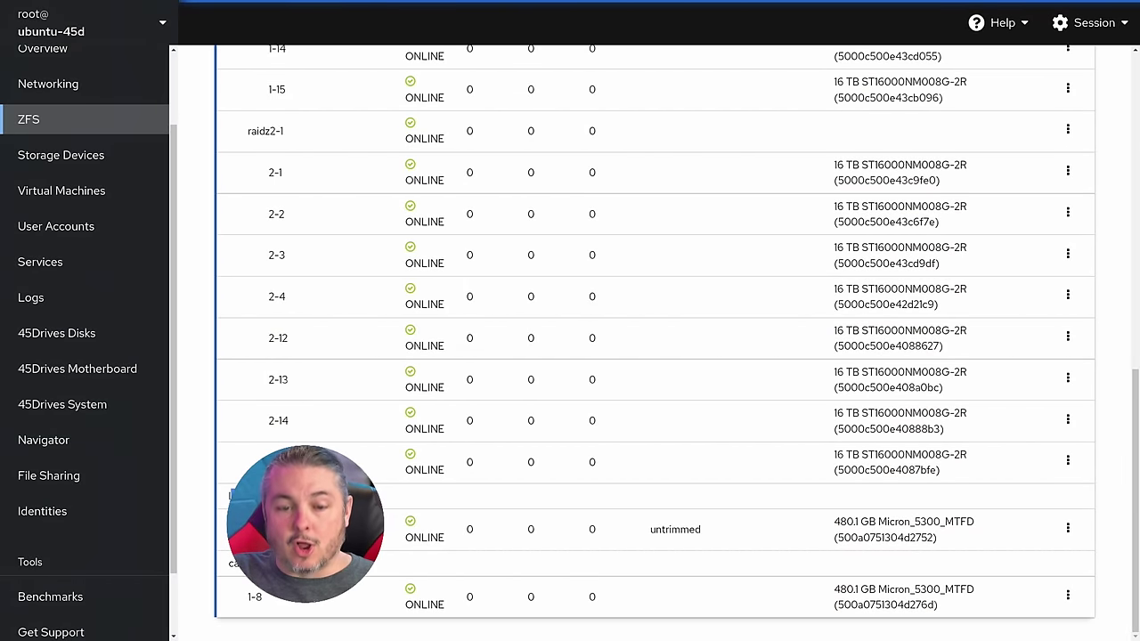
pyautogui.scroll(10, 499, 498)
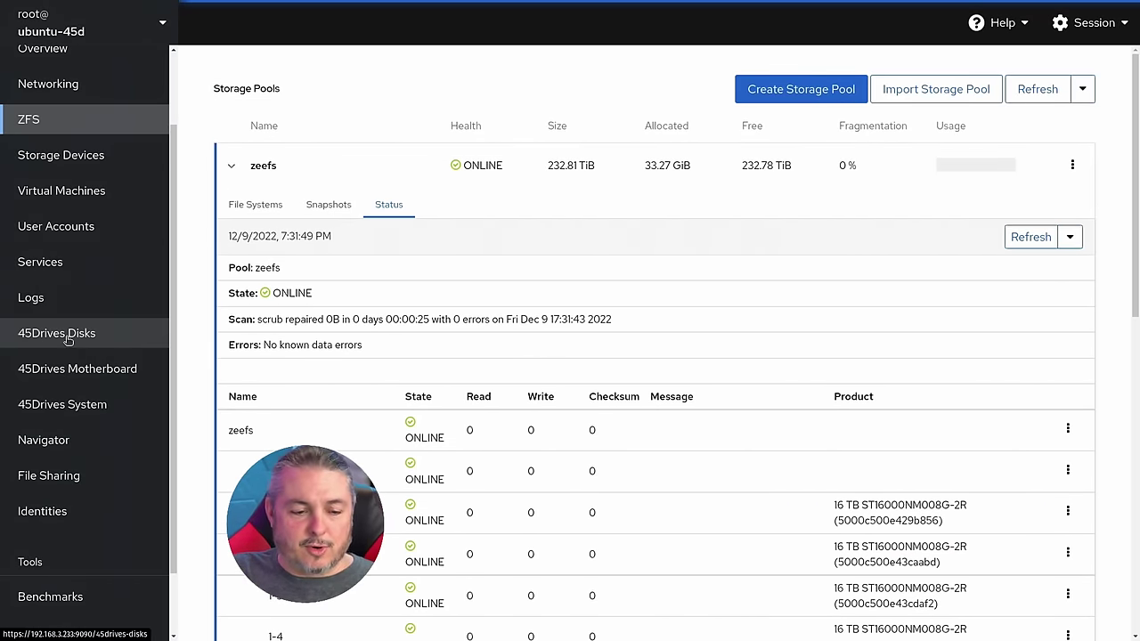
pyautogui.click(112, 328)
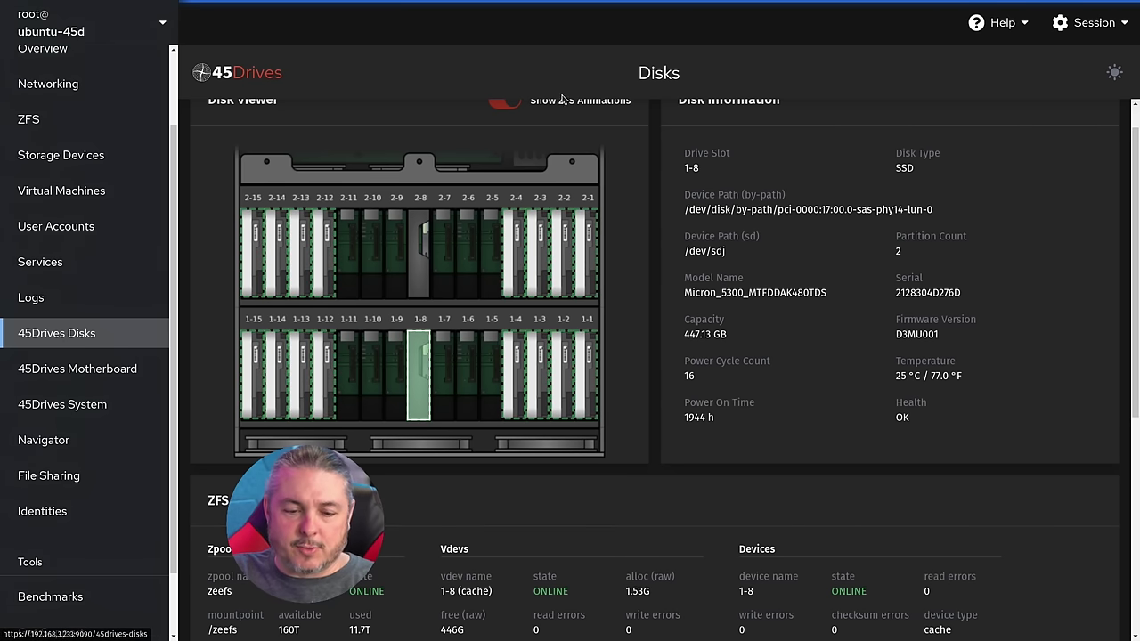
pyautogui.press('F5')
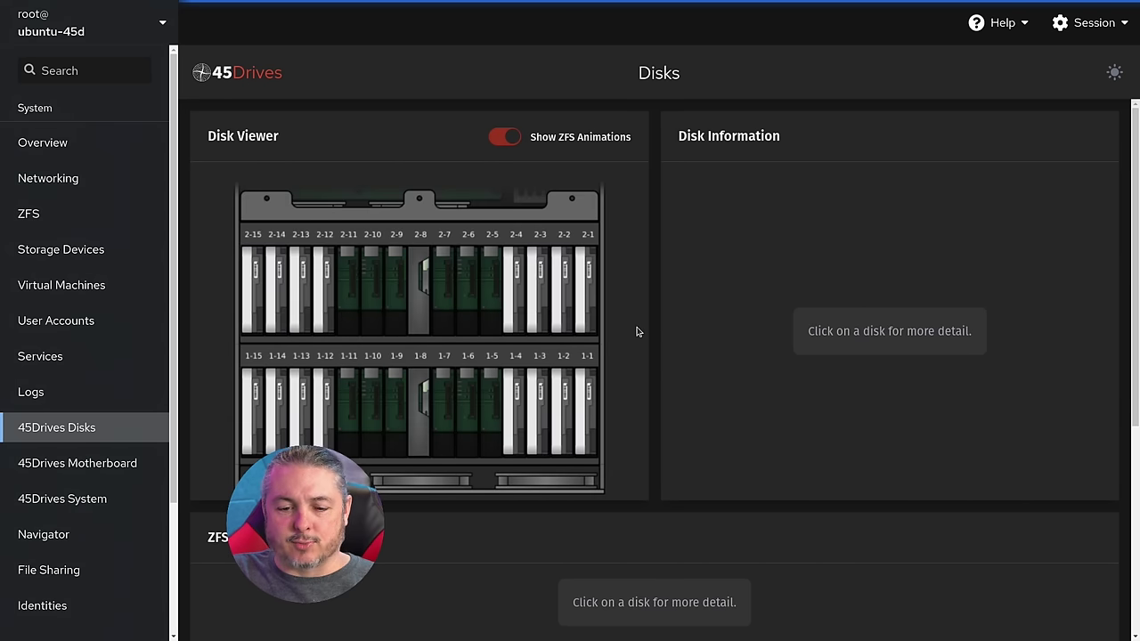
pyautogui.click(422, 310)
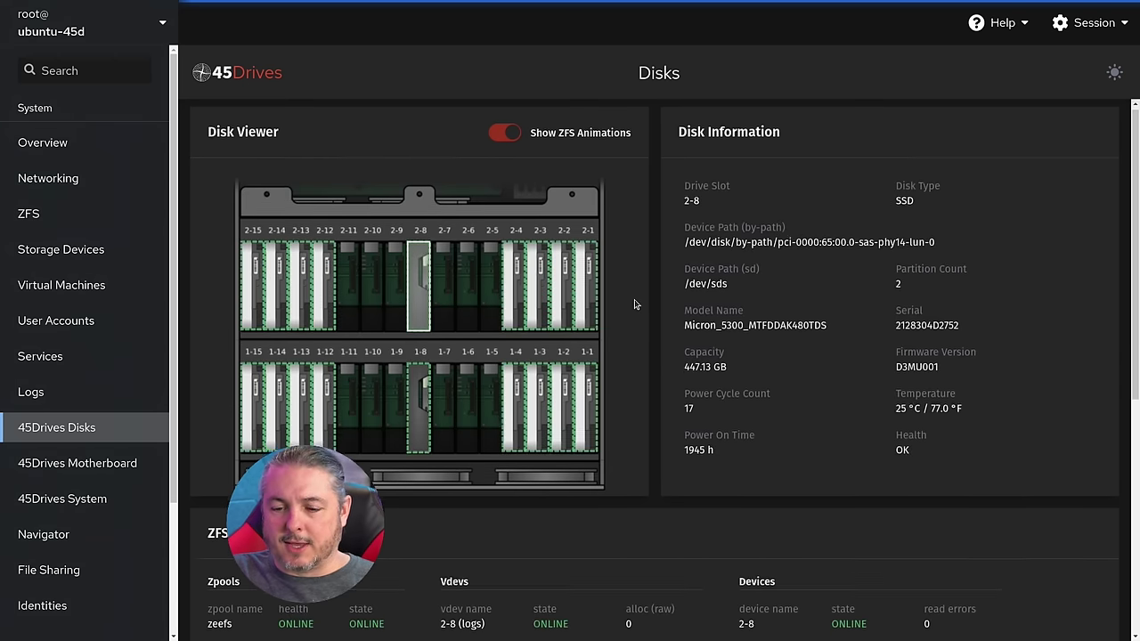
pyautogui.scroll(-5, 635, 303)
pyautogui.moveTo(533, 297); pyautogui.dragTo(602, 300)
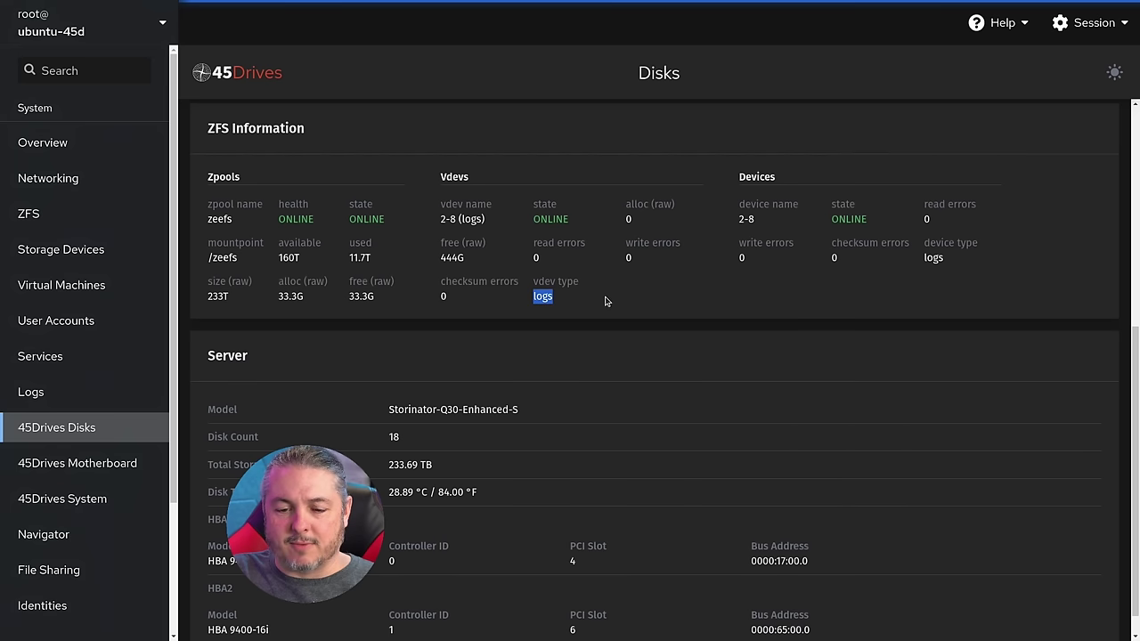
pyautogui.scroll(2, 607, 326)
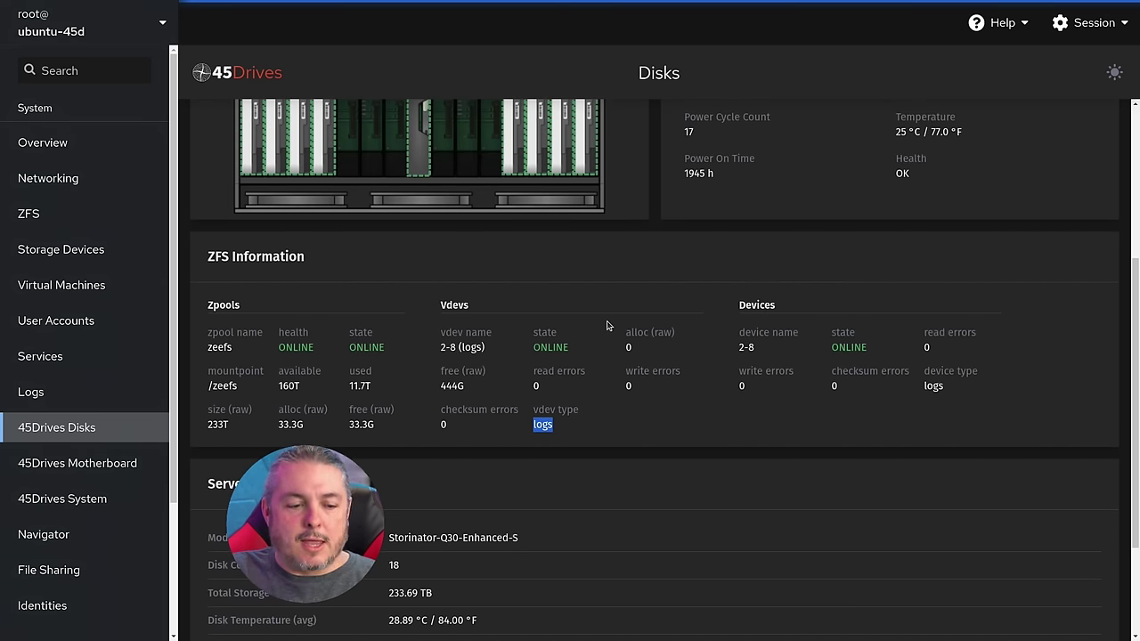
# - Remove the log virtual device 2-8 from the zeefs pool and clear the label information on the disk
pyautogui.click(44, 214)
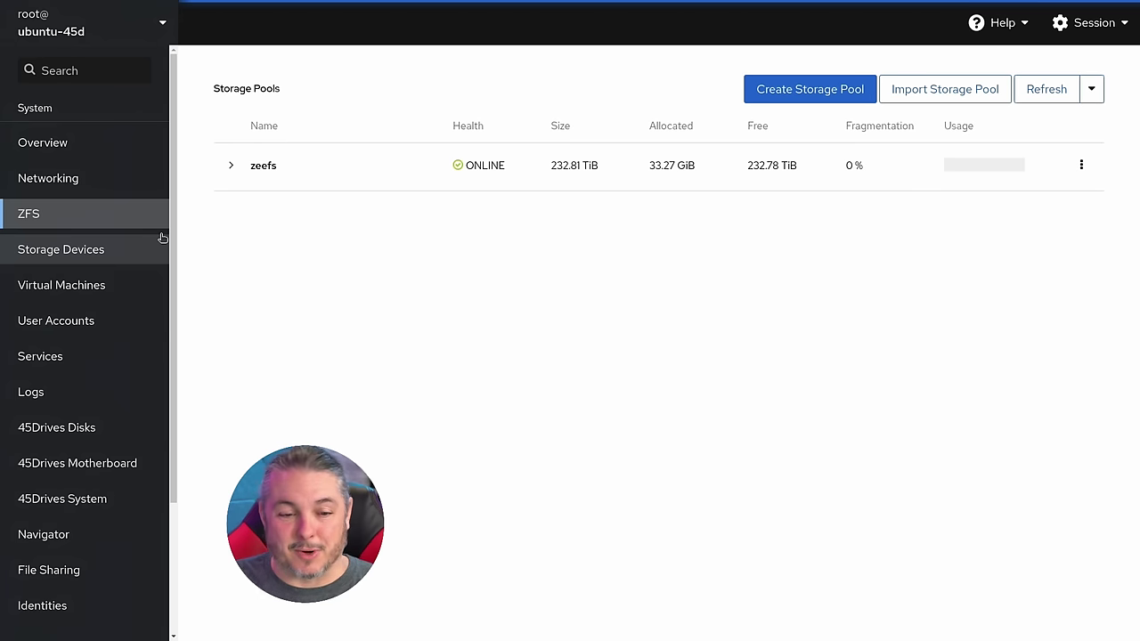
pyautogui.click(228, 167)
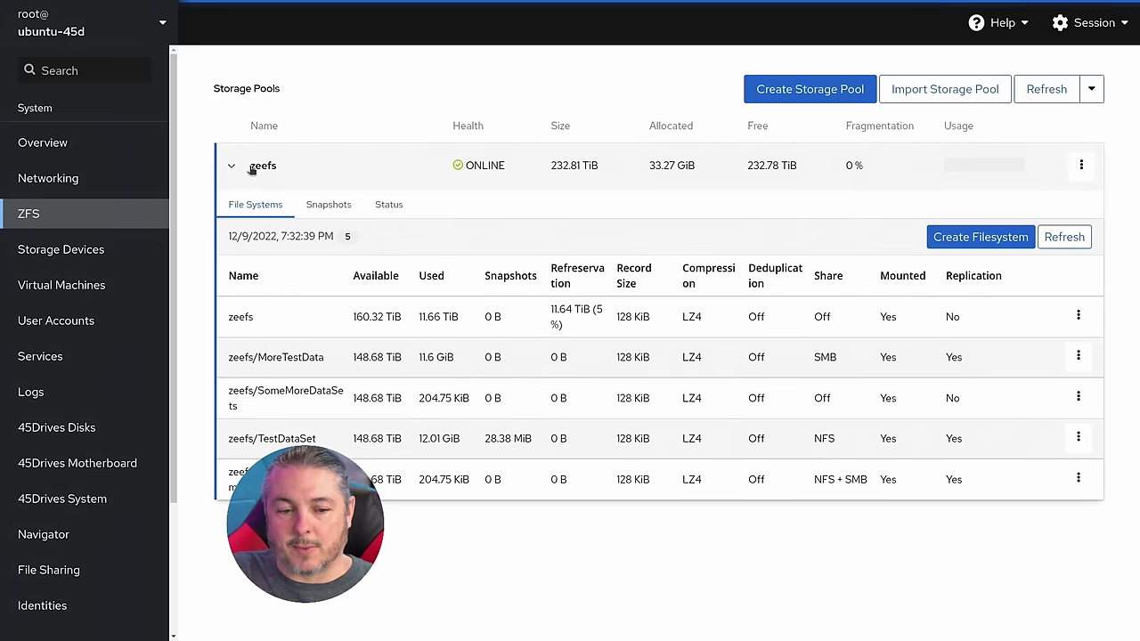
pyautogui.click(382, 206)
pyautogui.scroll(-10, 891, 300)
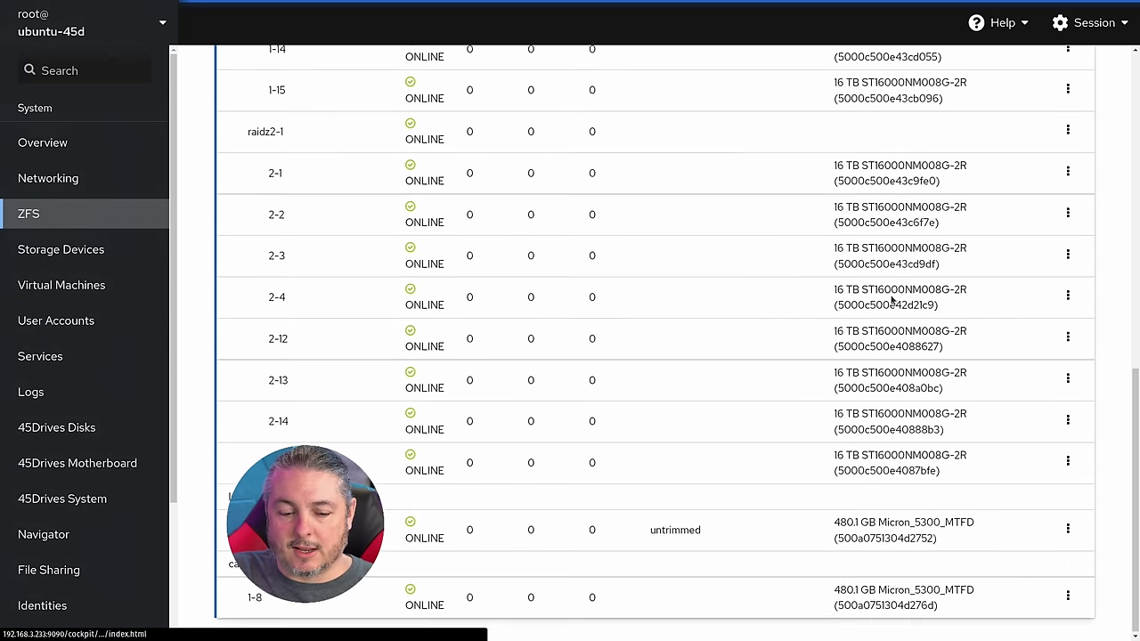
pyautogui.click(1067, 529)
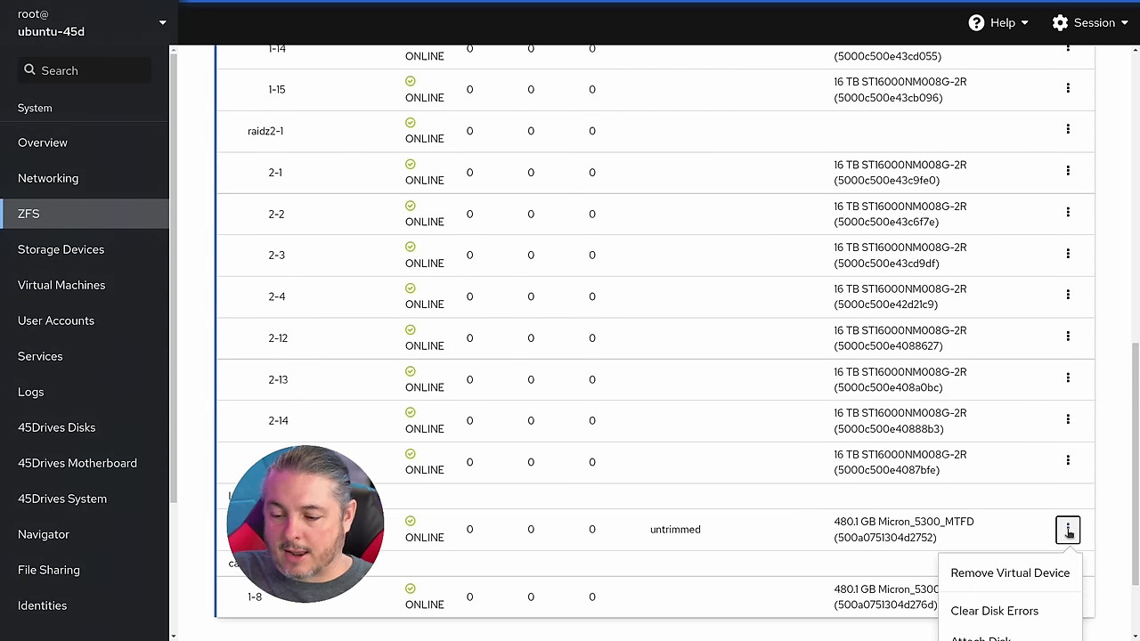
pyautogui.scroll(-2, 1023, 527)
pyautogui.click(985, 458)
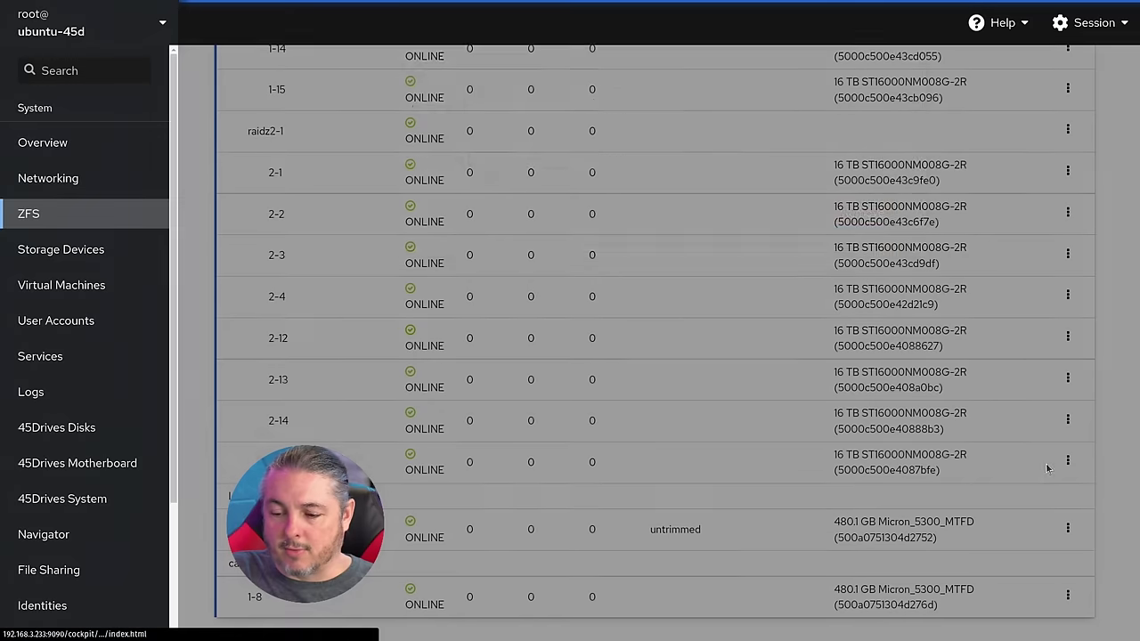
pyautogui.click(481, 200)
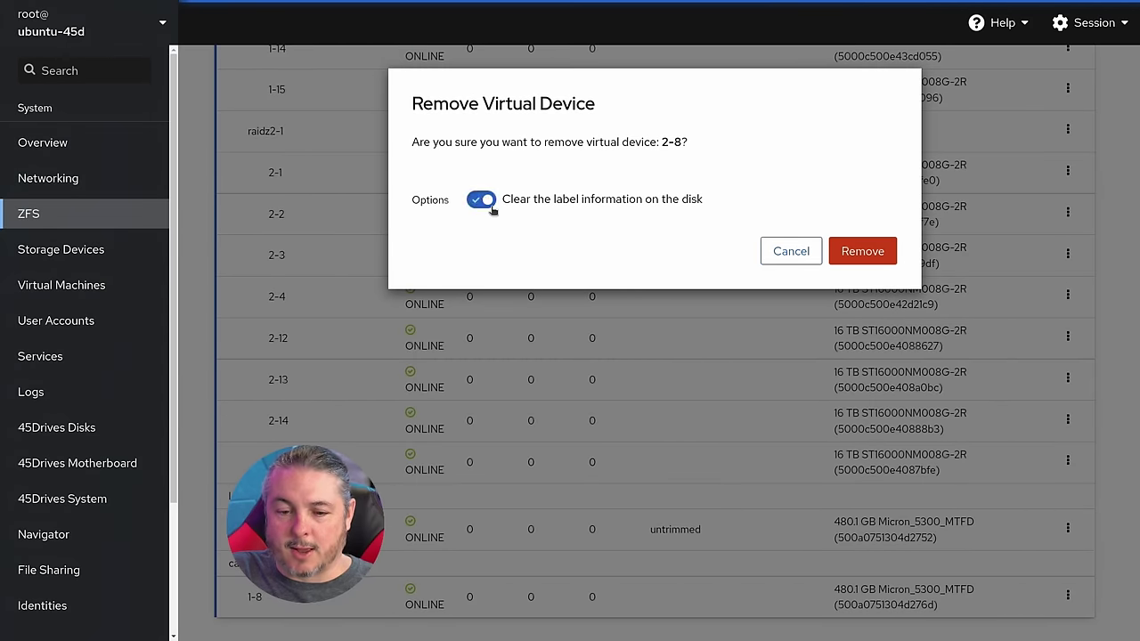
pyautogui.click(888, 242)
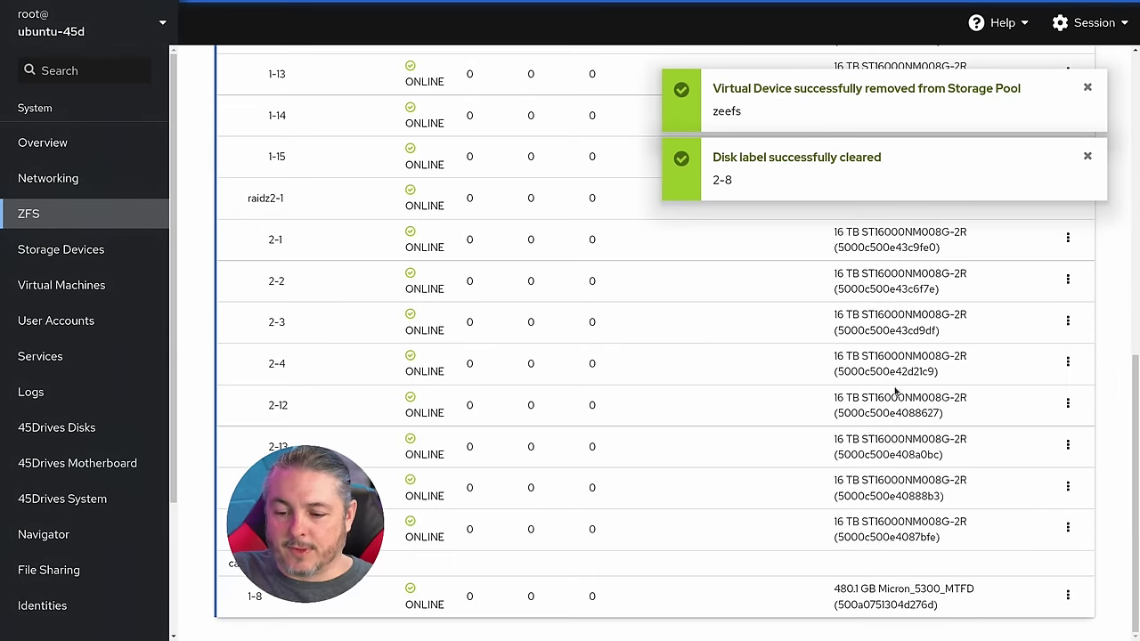
# - Remove the cache virtual device 1-8 from the zeefs pool, also clearing the disk's label information
pyautogui.click(1067, 594)
pyautogui.scroll(-2, 1052, 594)
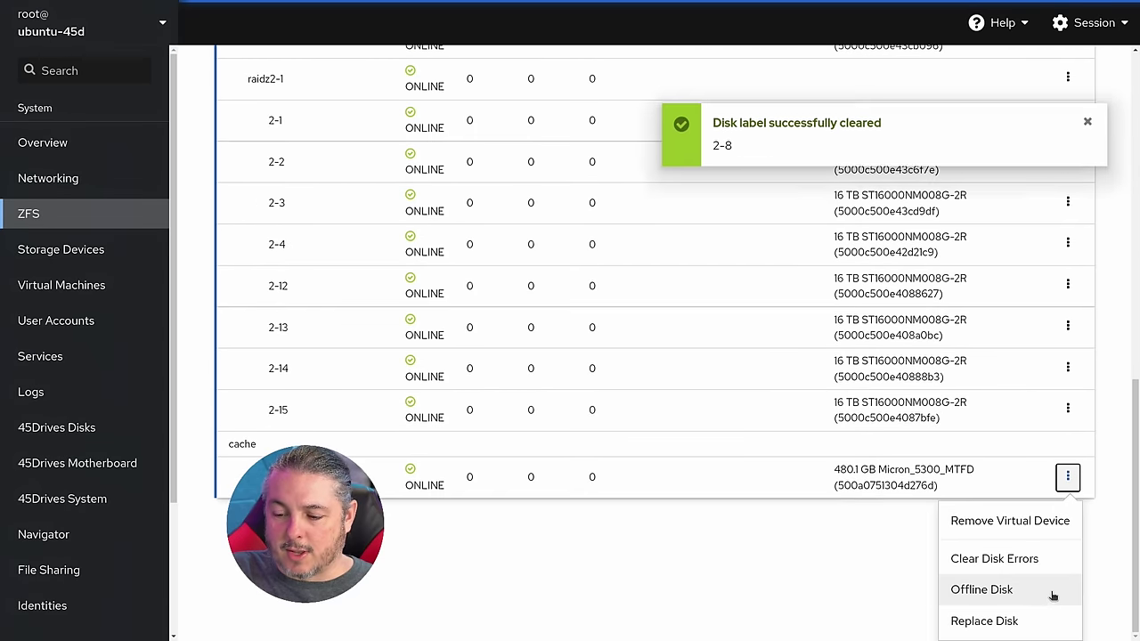
pyautogui.click(958, 524)
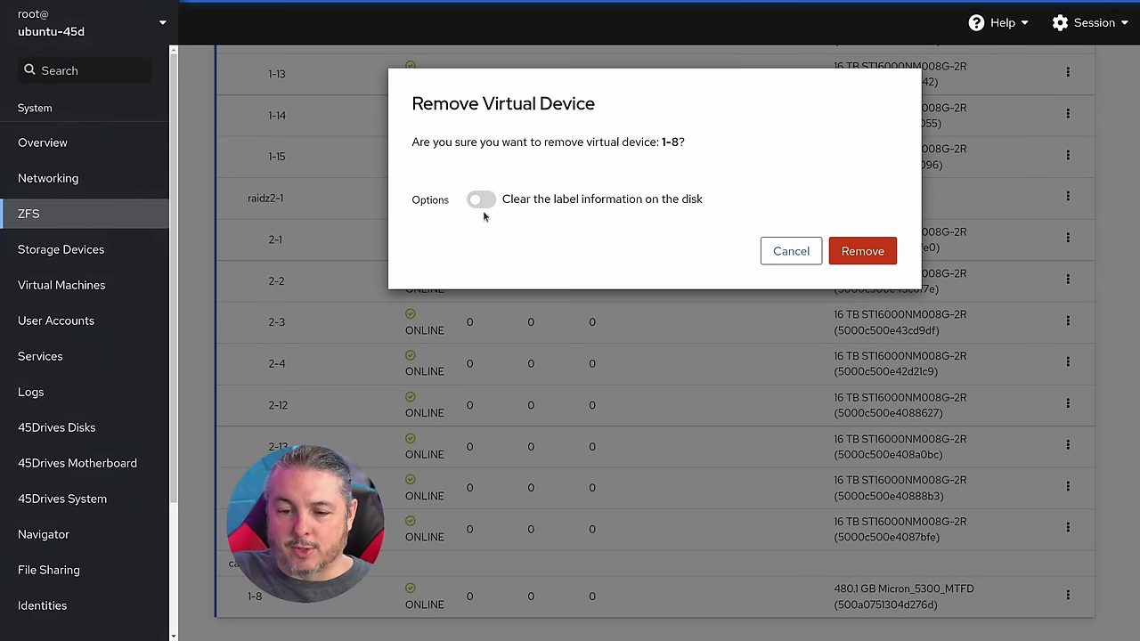
pyautogui.click(481, 199)
pyautogui.click(862, 252)
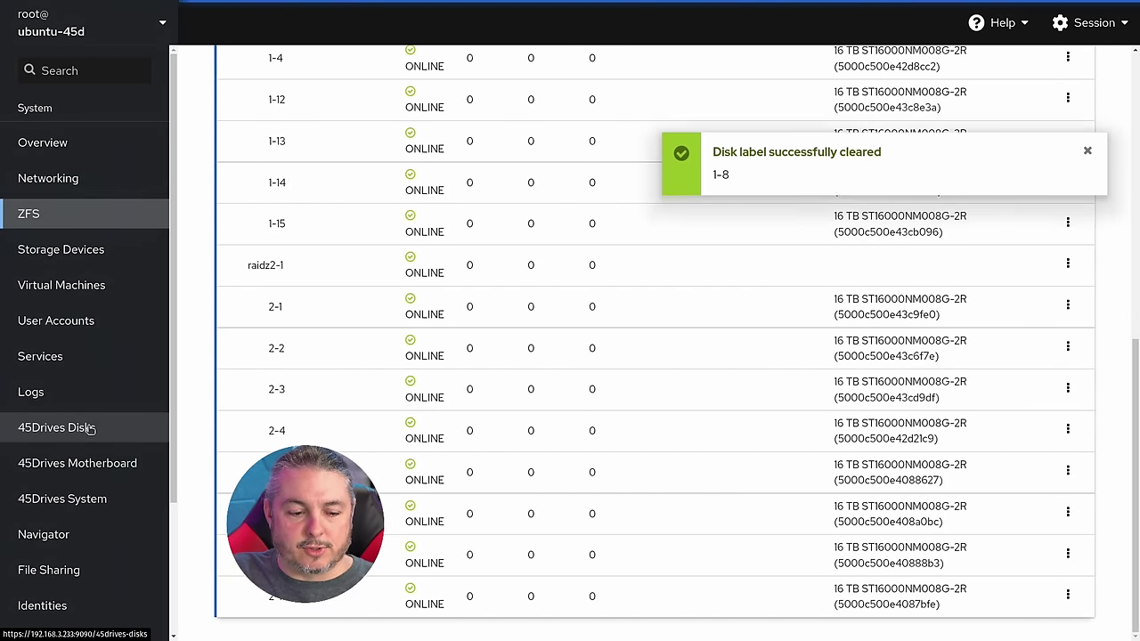
# - Reload the 45Drives disk viewer, check the ZFS information of disks 2-8 and 1-8, and return to the ZFS storage pools
pyautogui.scroll(-3, 92, 429)
pyautogui.click(95, 258)
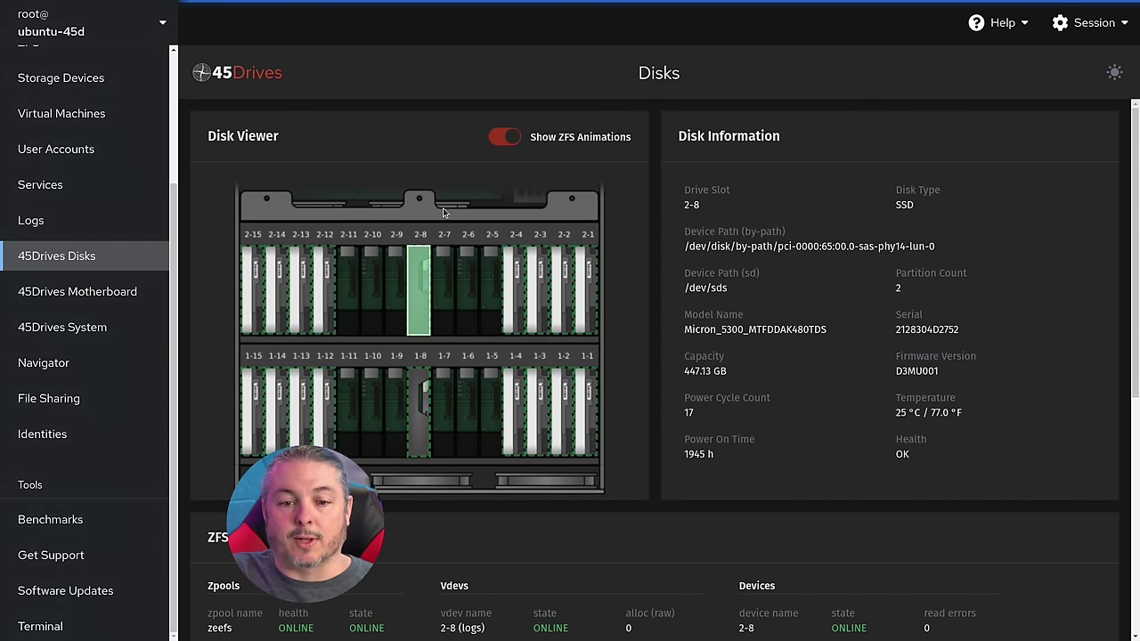
pyautogui.press('F5')
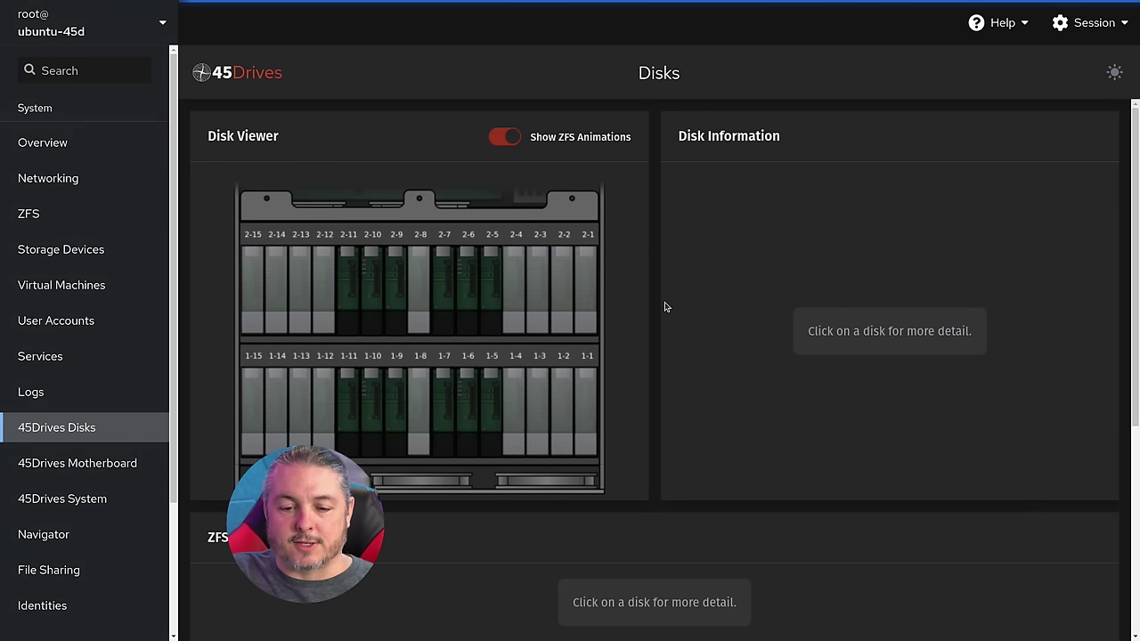
pyautogui.click(418, 286)
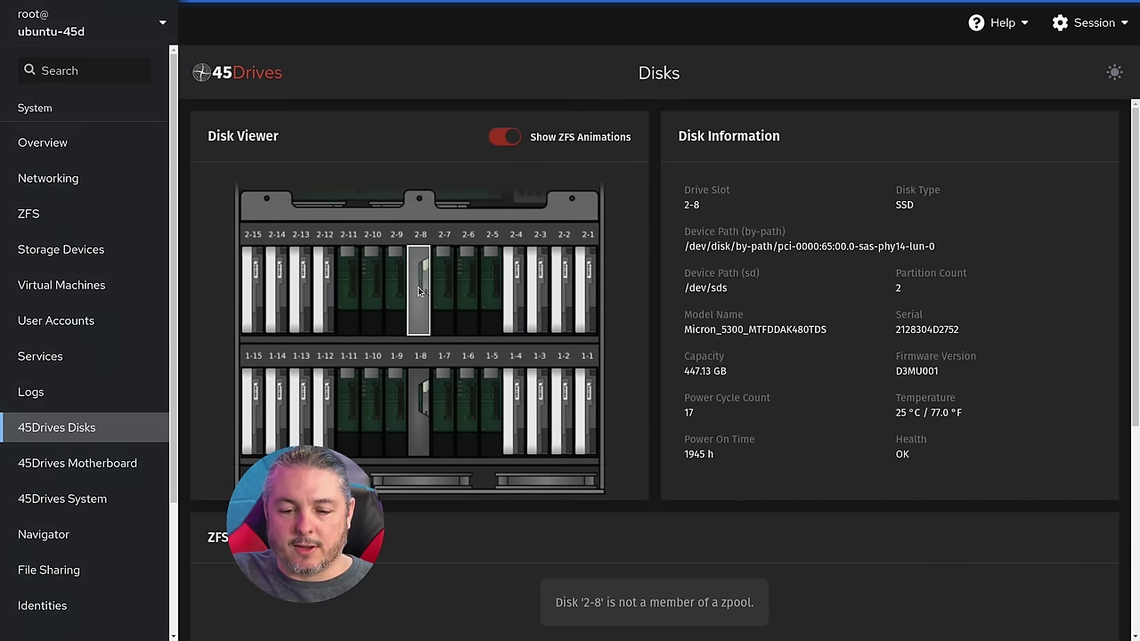
pyautogui.scroll(-4, 687, 323)
pyautogui.scroll(2, 461, 304)
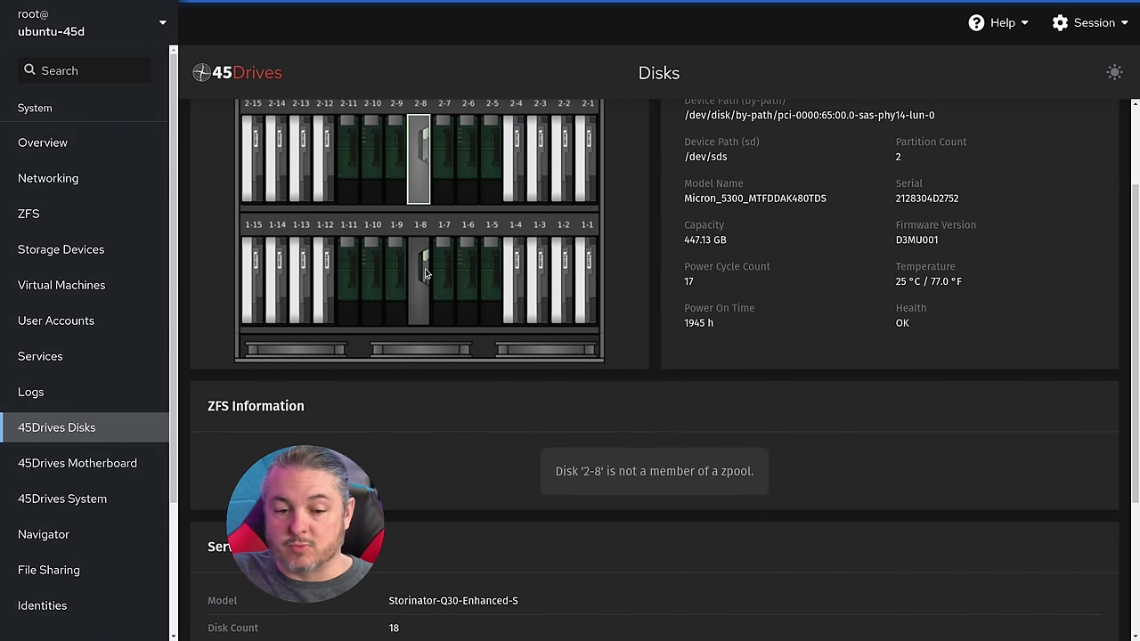
pyautogui.click(418, 285)
pyautogui.scroll(-3, 611, 358)
pyautogui.scroll(4, 614, 364)
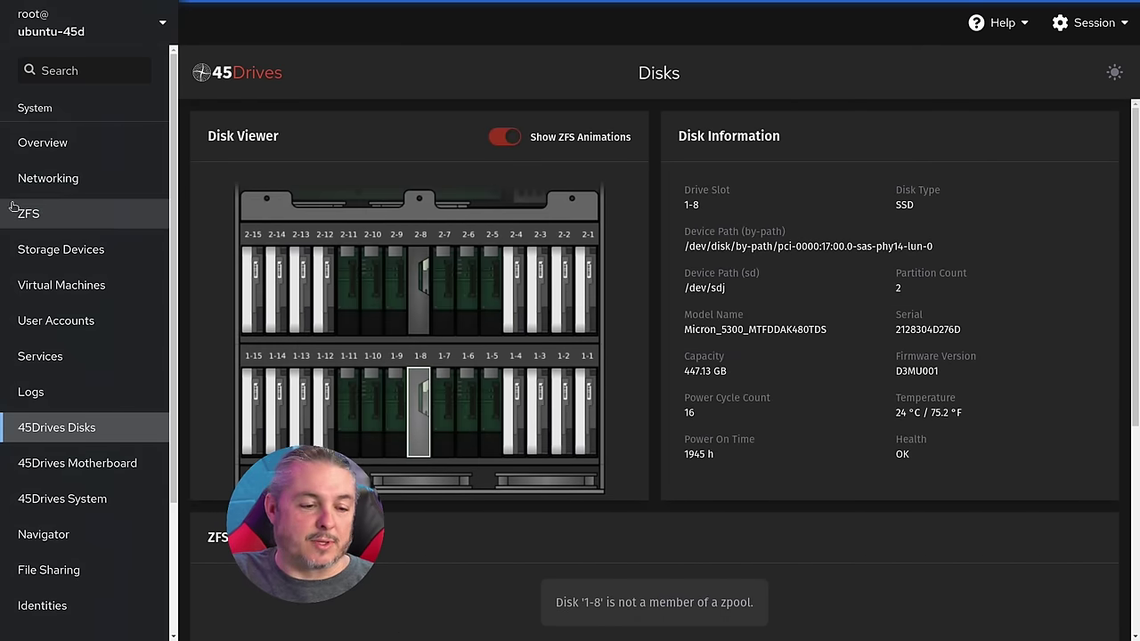
pyautogui.click(32, 216)
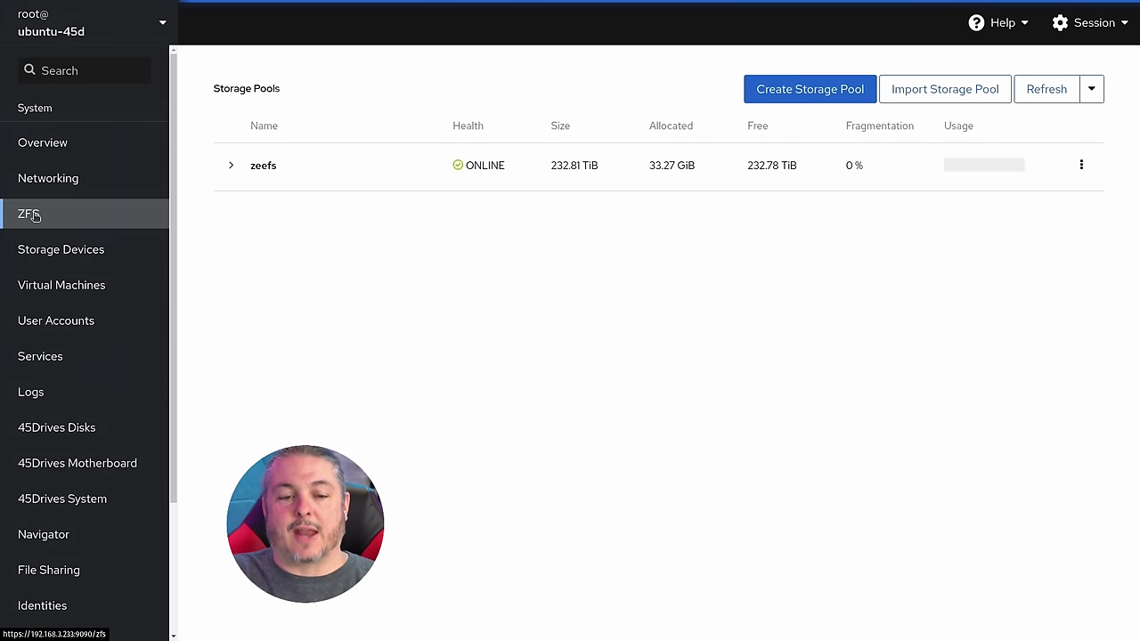
# - Start a new storage pool with disks 1-8 and 2-8 selected, and set its virtual device type to Mirror
pyautogui.click(823, 89)
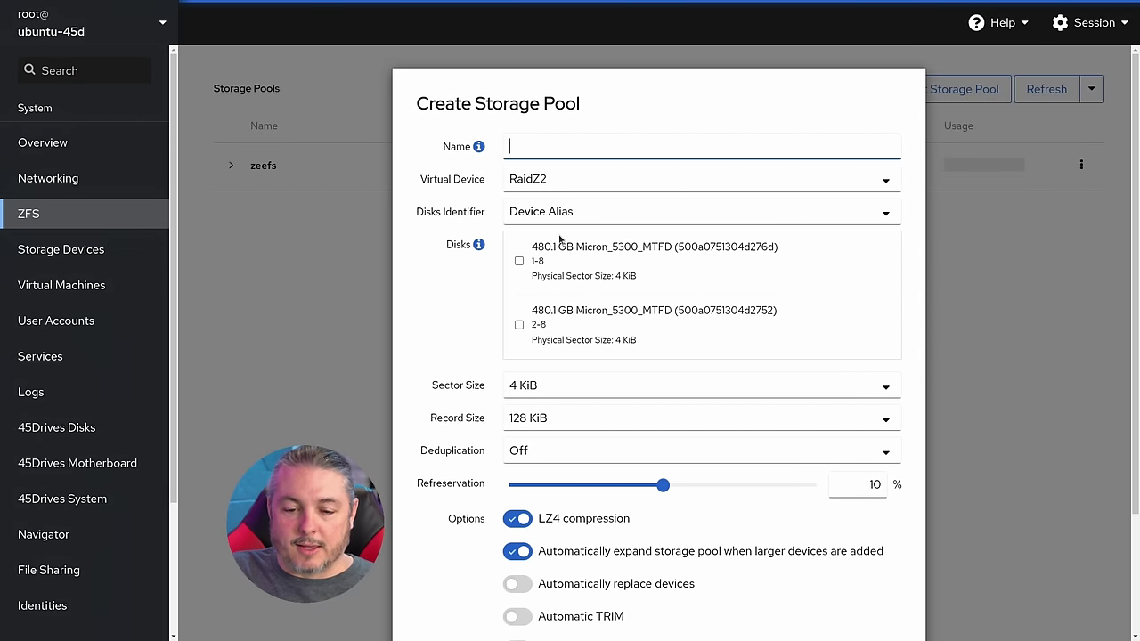
pyautogui.click(552, 256)
pyautogui.click(552, 256)
pyautogui.click(557, 326)
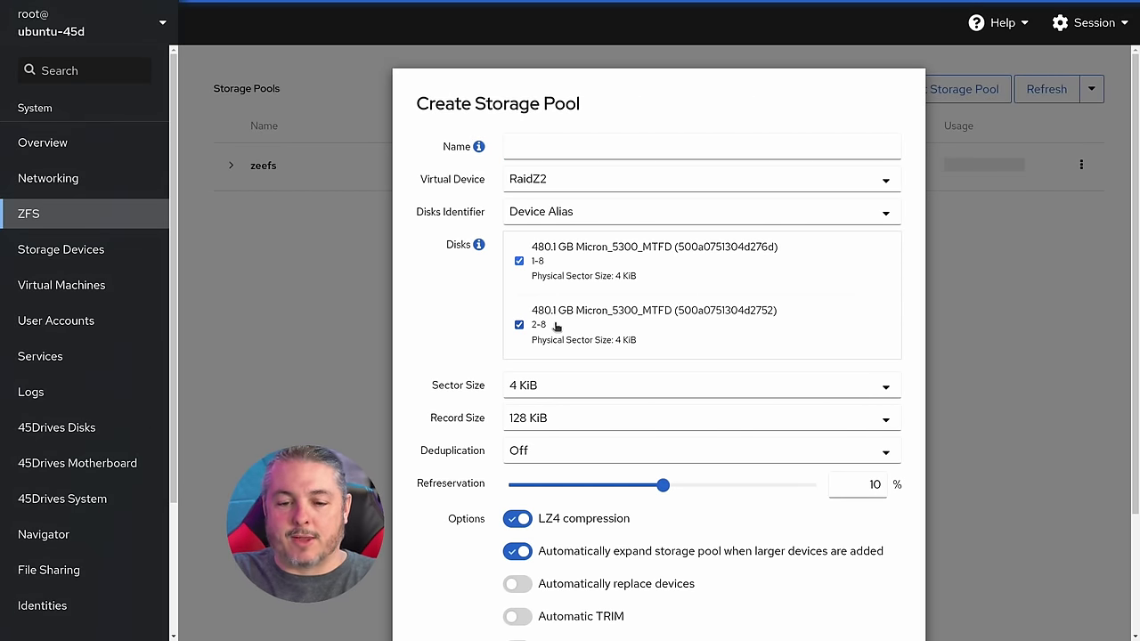
pyautogui.click(609, 185)
pyautogui.click(579, 179)
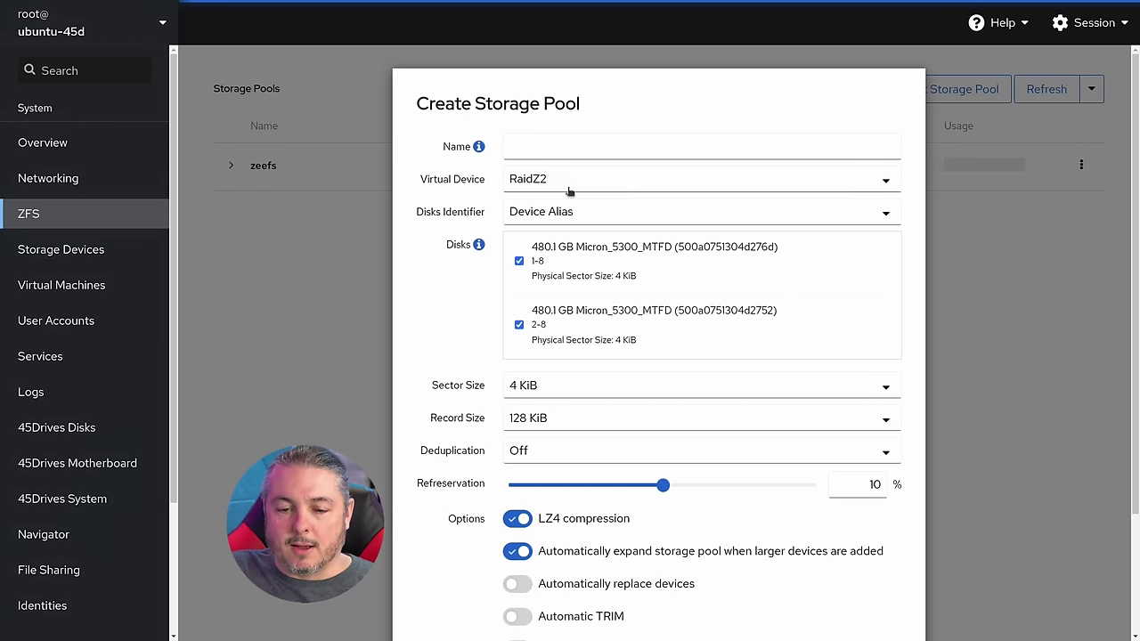
pyautogui.click(564, 179)
pyautogui.click(560, 234)
# - Name the new storage pool anotherpool
pyautogui.click(532, 146)
pyautogui.write('an')
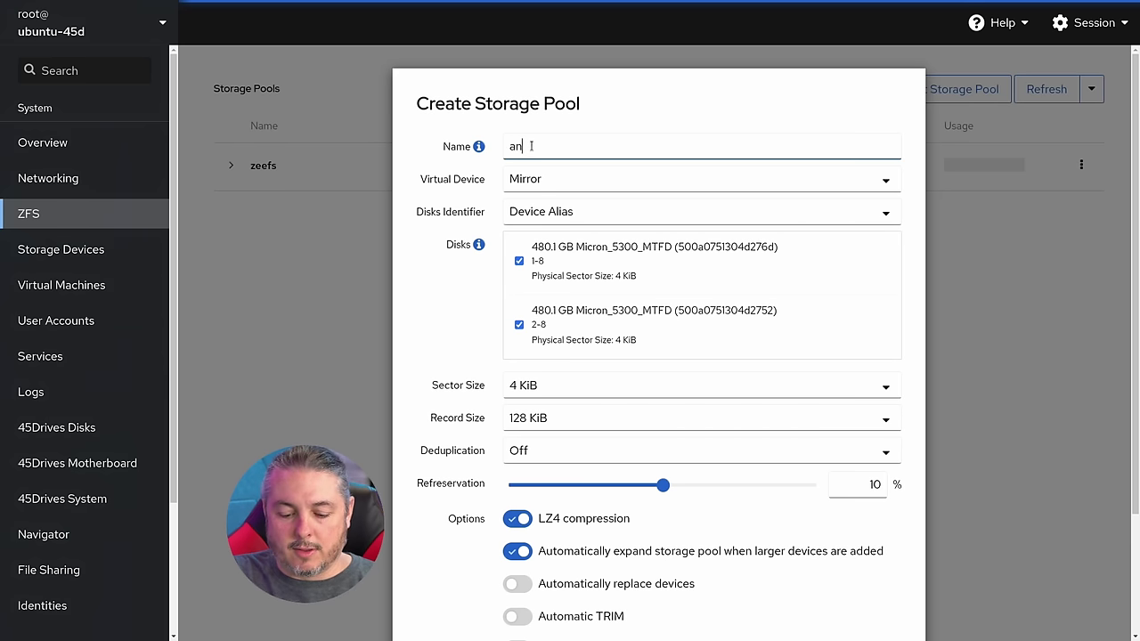
pyautogui.write('otherpool')
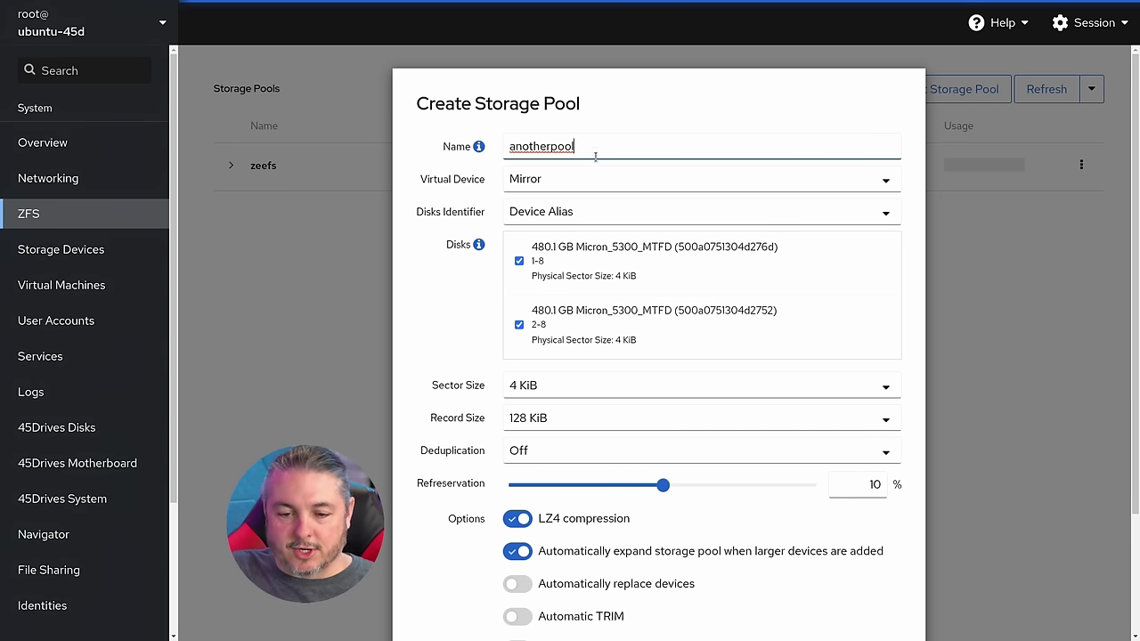
pyautogui.scroll(-2, 637, 425)
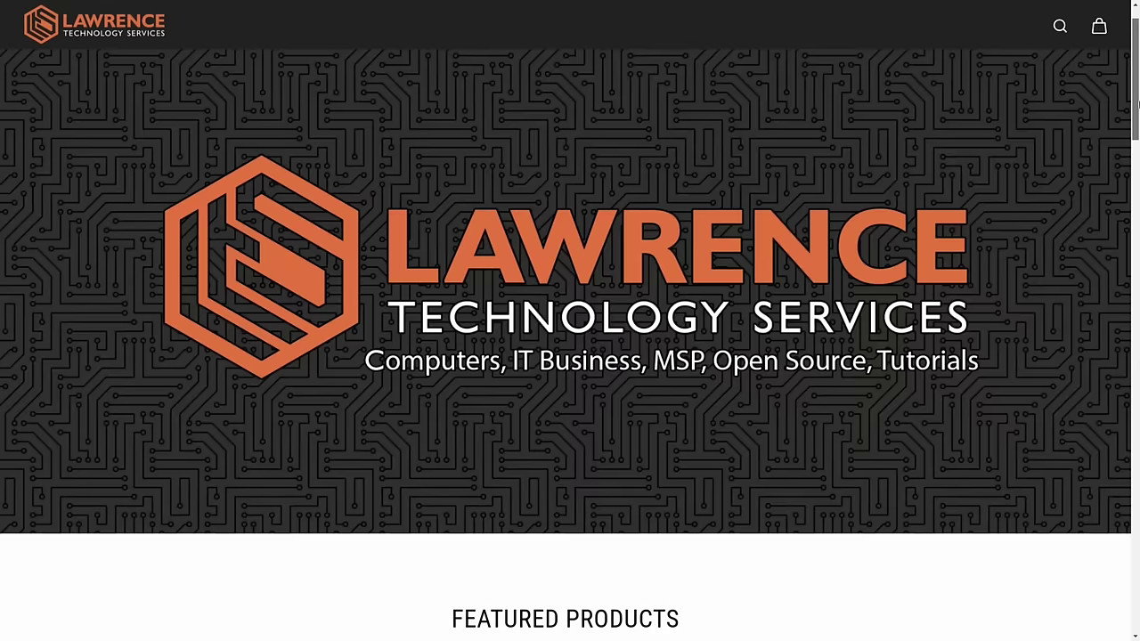
# - Look through the featured products in the Lawrence Technology Services online store
pyautogui.scroll(-6, 570, 356)
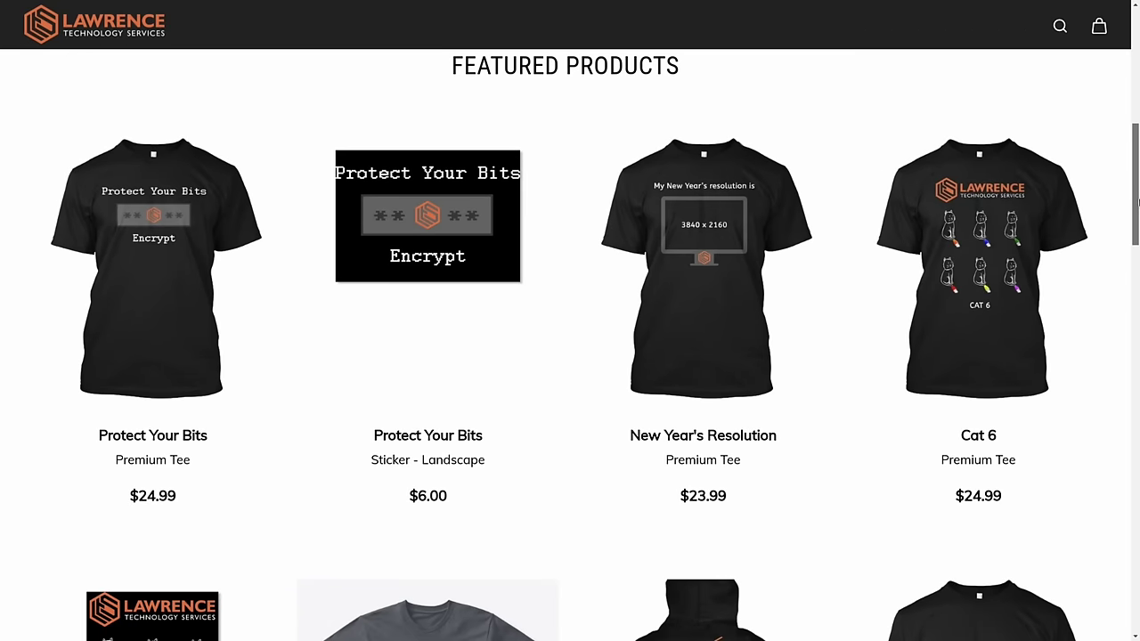
pyautogui.scroll(-2, 570, 356)
pyautogui.click(996, 366)
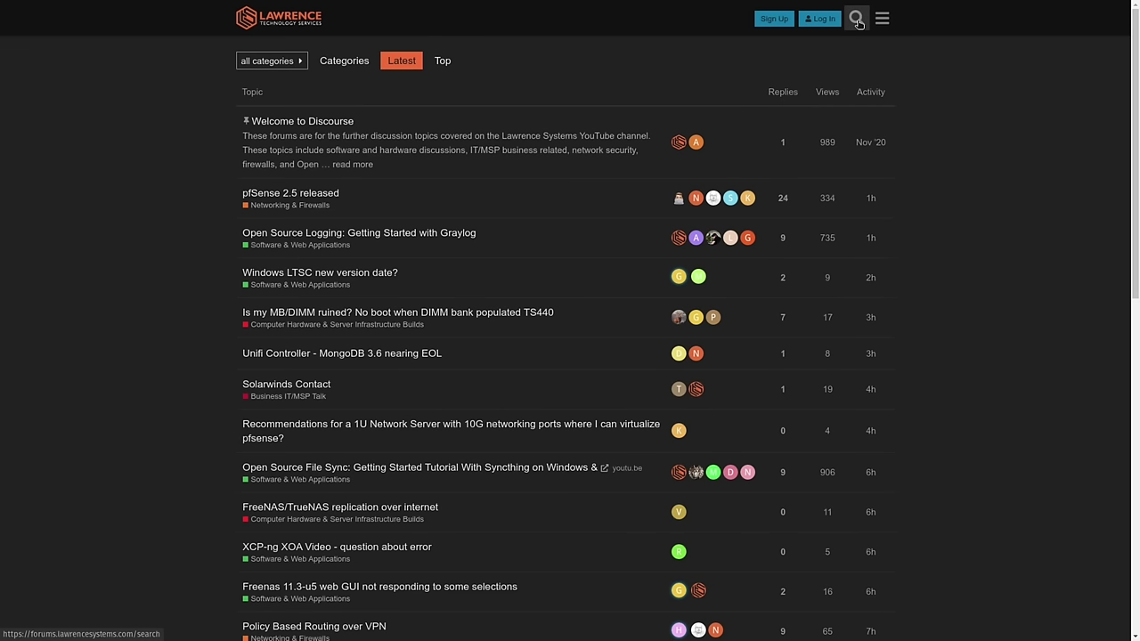
# - Search the Lawrence Systems forum for the DNS Malware Filtering Compared topic, and read its first post and replies
pyautogui.click(856, 19)
pyautogui.click(719, 95)
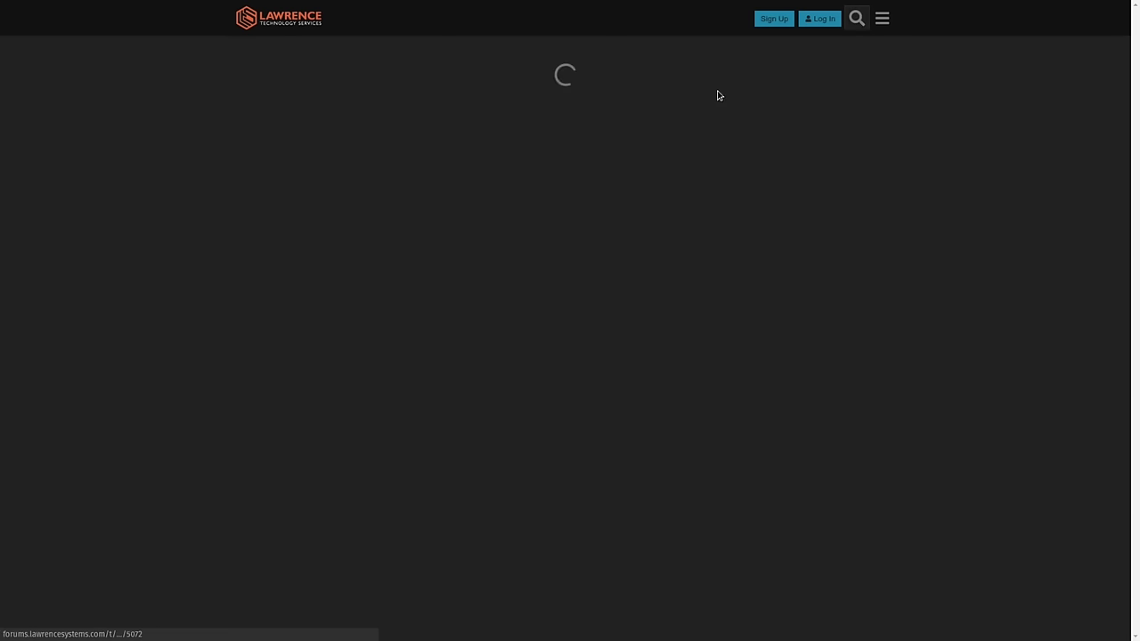
pyautogui.scroll(-2, 732, 220)
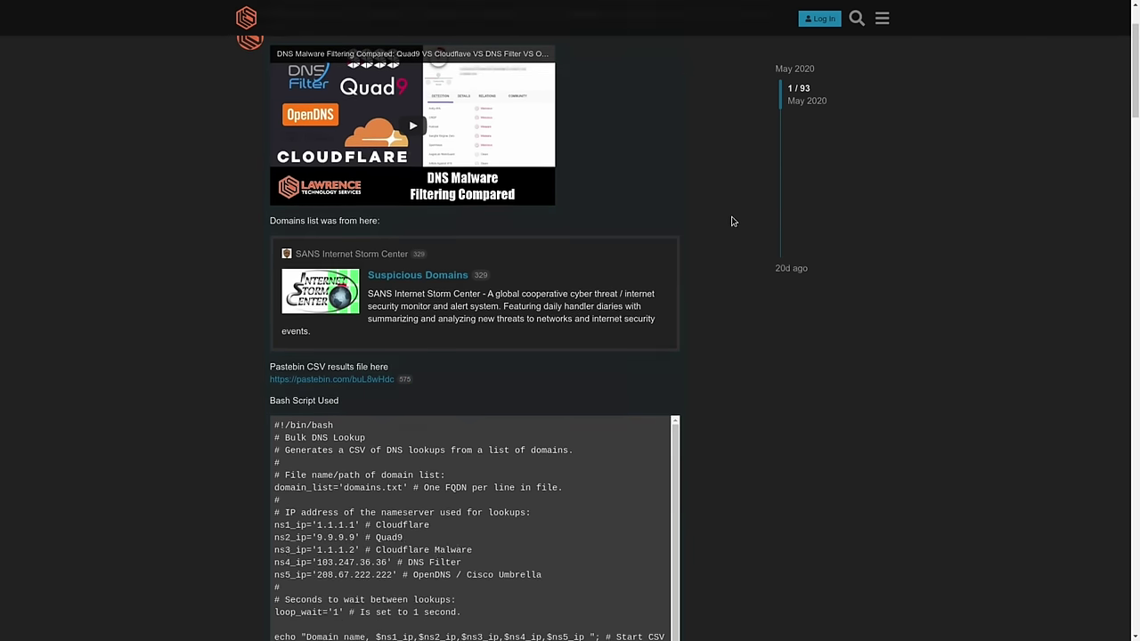
pyautogui.scroll(-10, 731, 221)
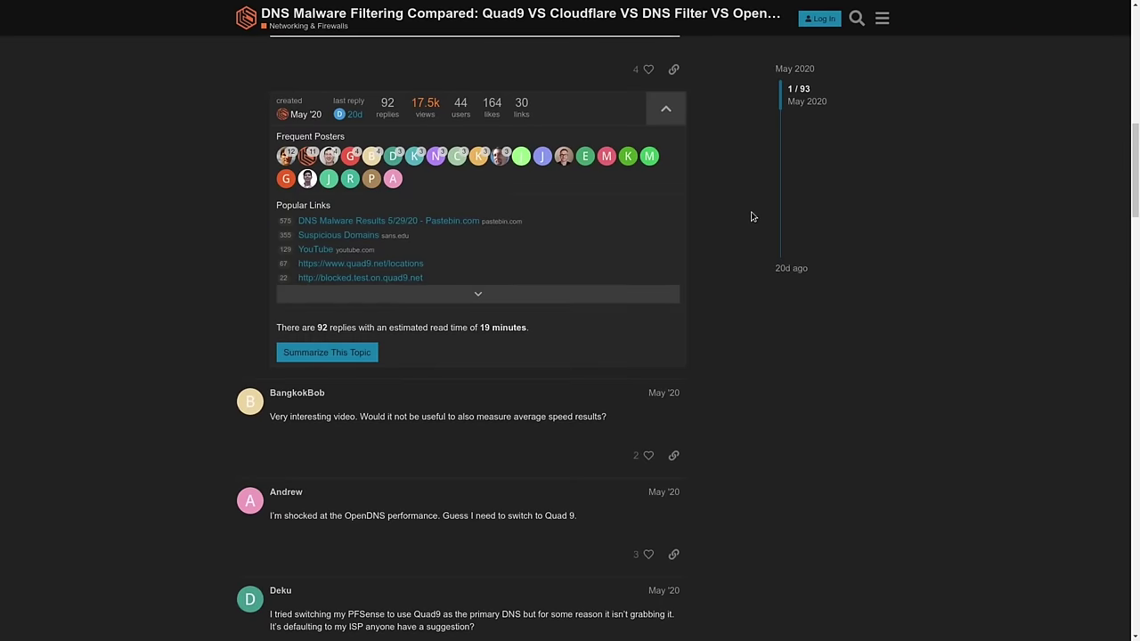